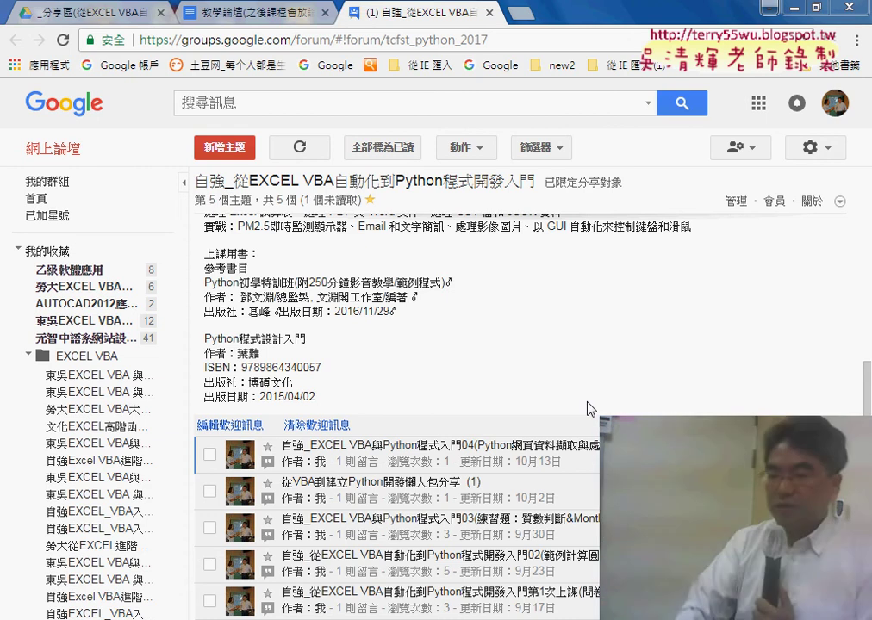
- Open the newest forum topic, the lesson 04 post of the Excel VBA-to-Python course
left_click(558, 454)
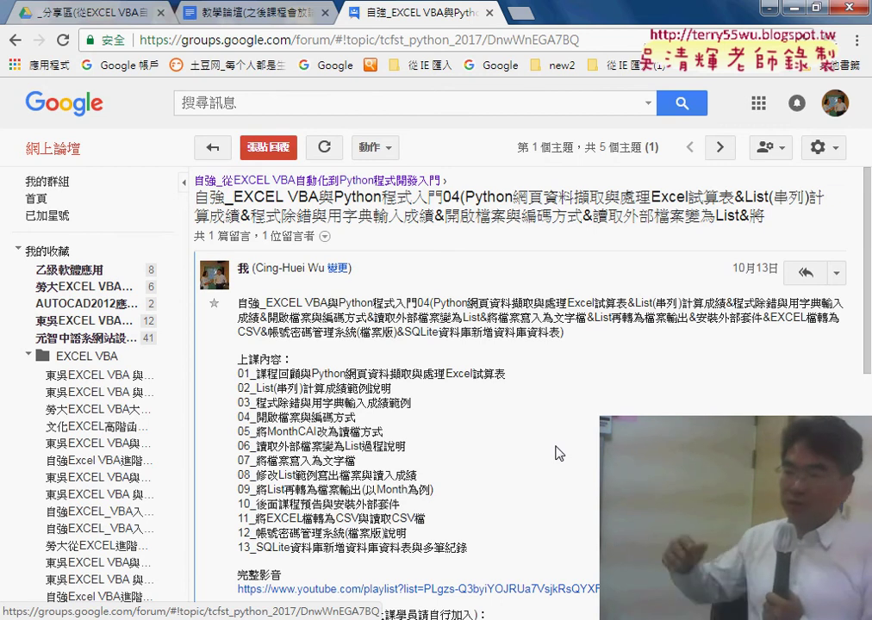
scroll(558, 453, "down", 2)
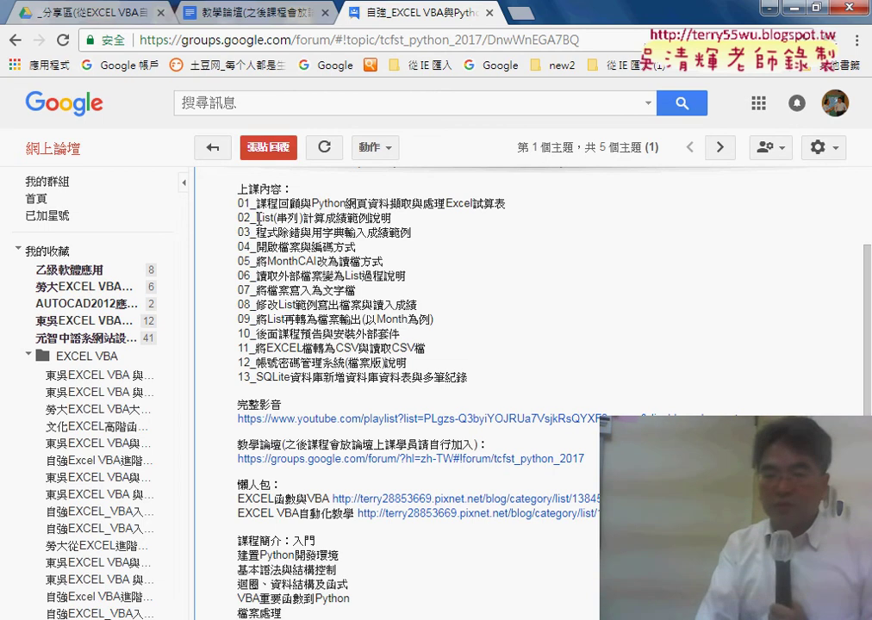
left_click_drag(257, 218, 270, 218)
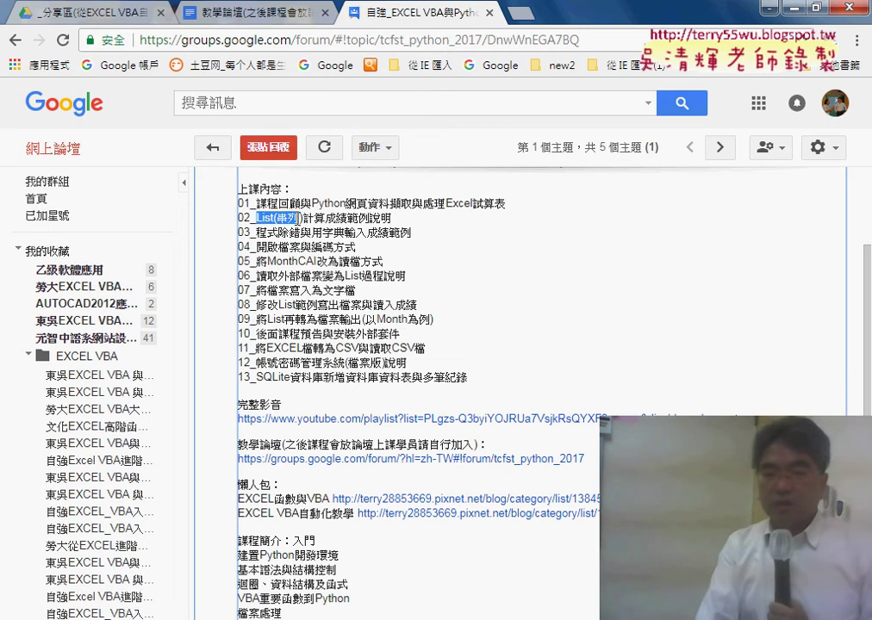
left_click_drag(336, 218, 301, 218)
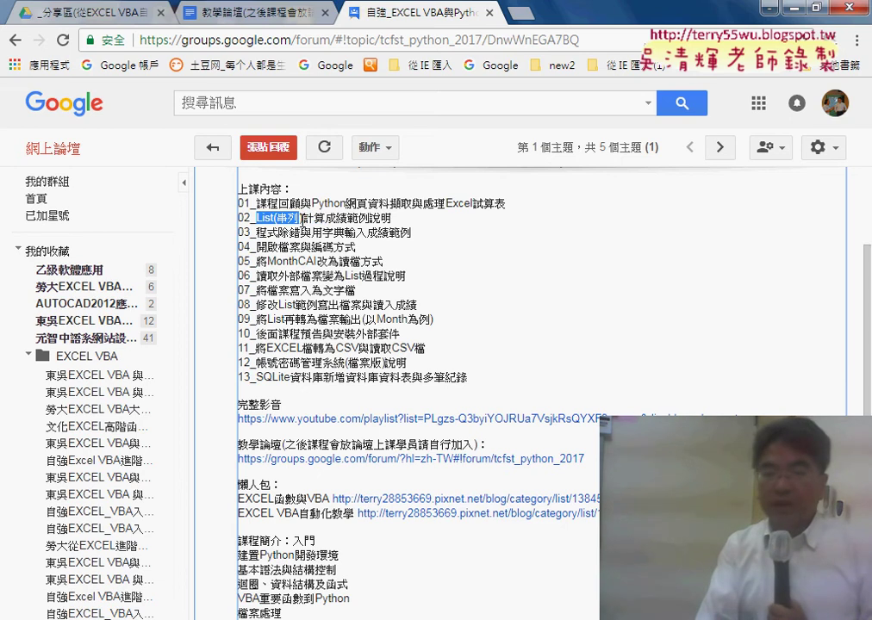
left_click(320, 237)
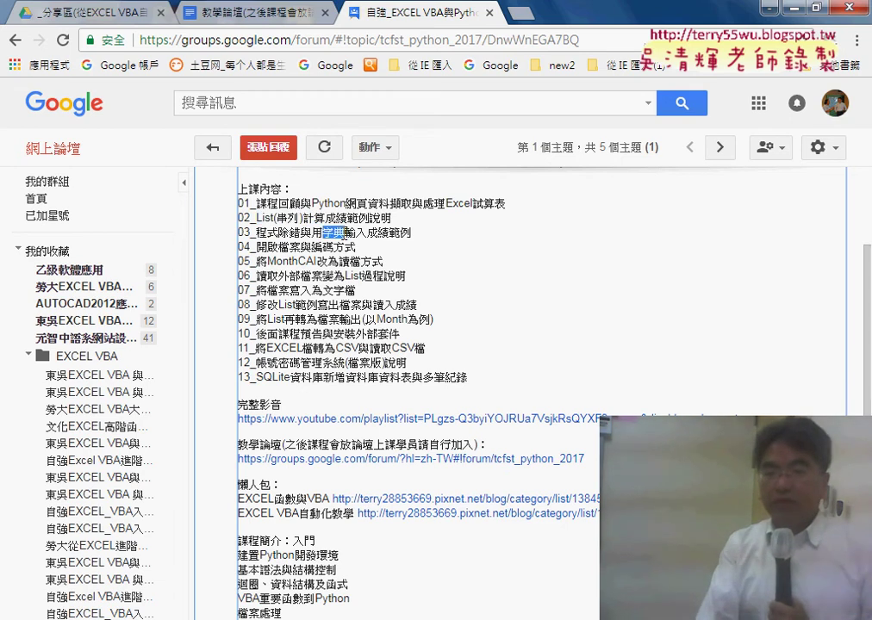
double_click(262, 218)
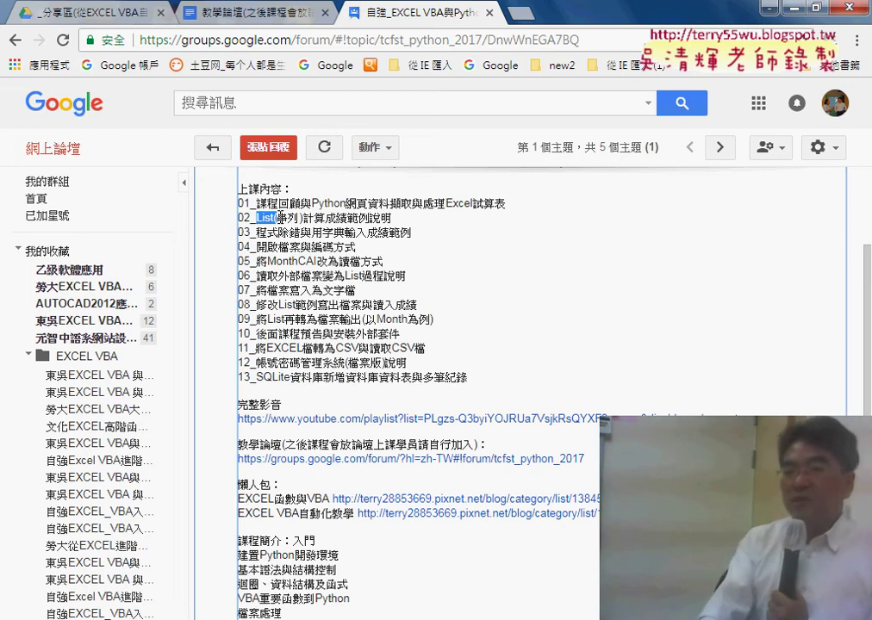
left_click_drag(323, 232, 343, 233)
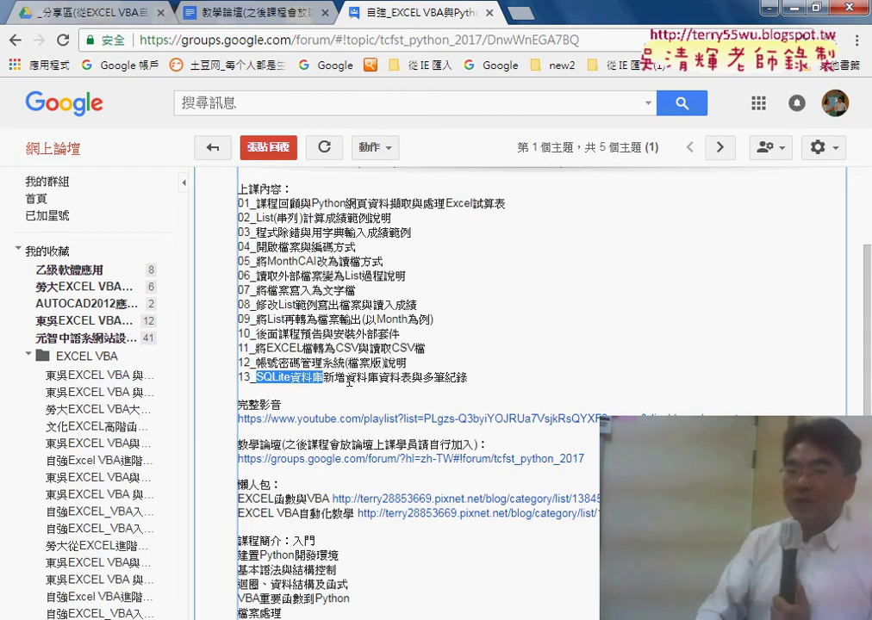
- Back in the course Drive, open 05_串列、字典與檔案處理與資料庫處理 from the _雲端白板 folder
left_click(109, 17)
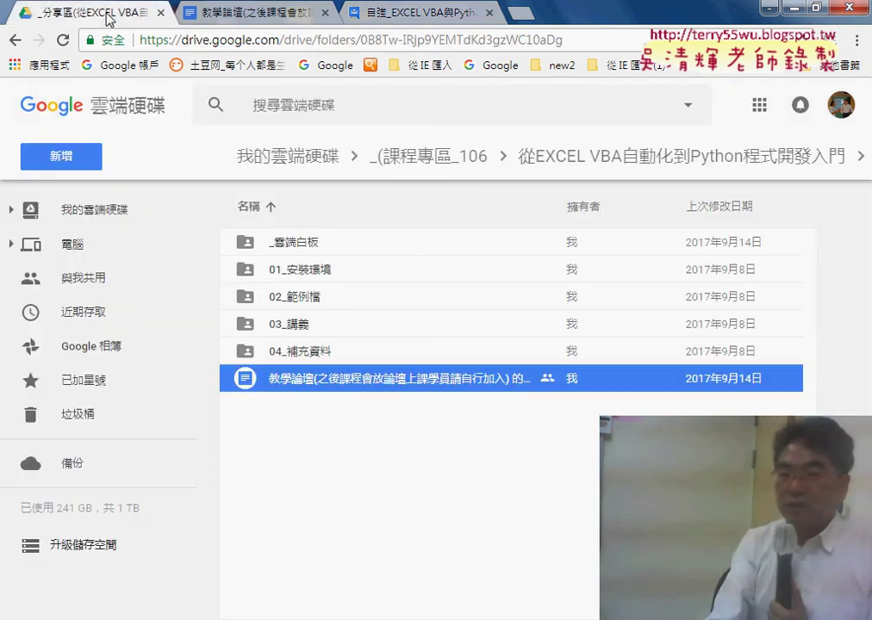
left_click(308, 249)
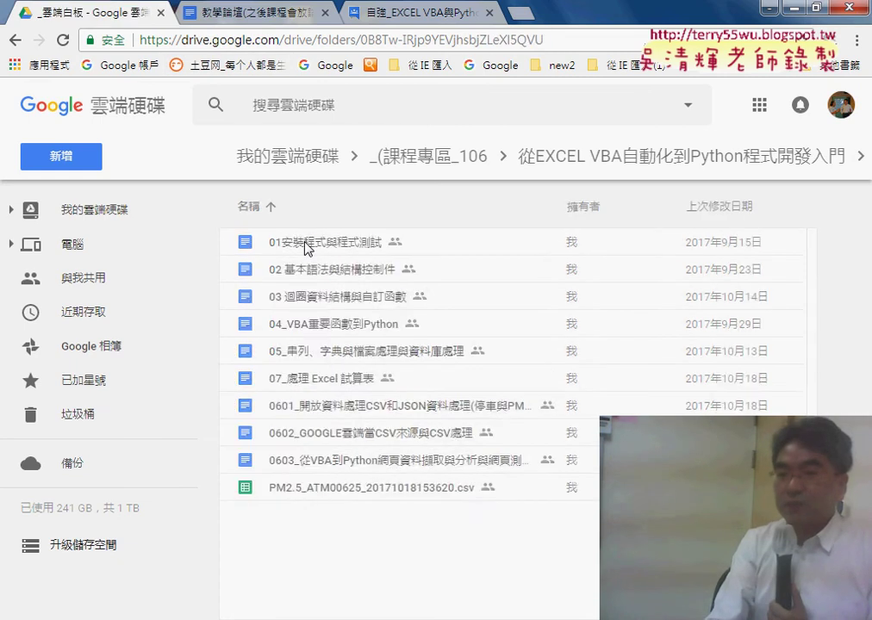
left_click(315, 359)
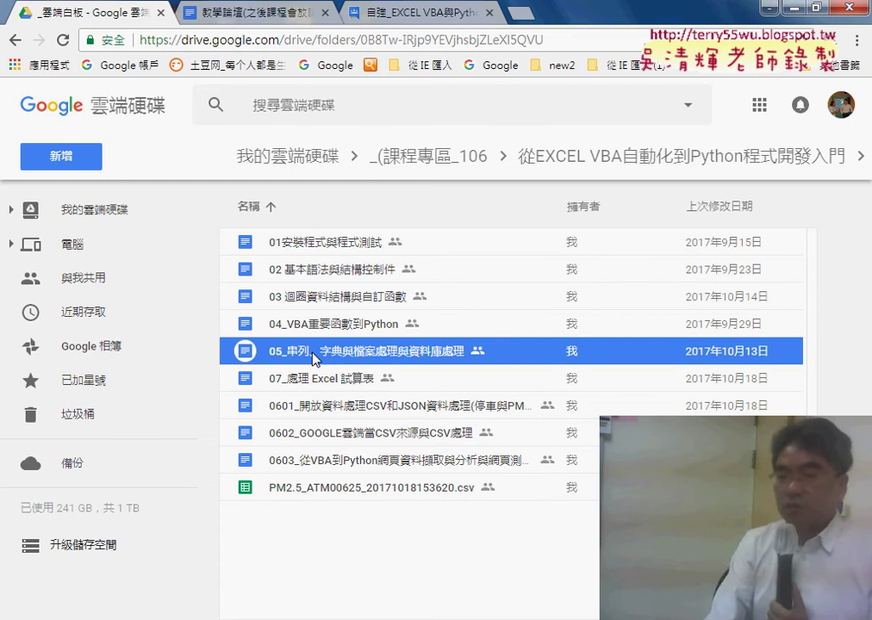
double_click(373, 360)
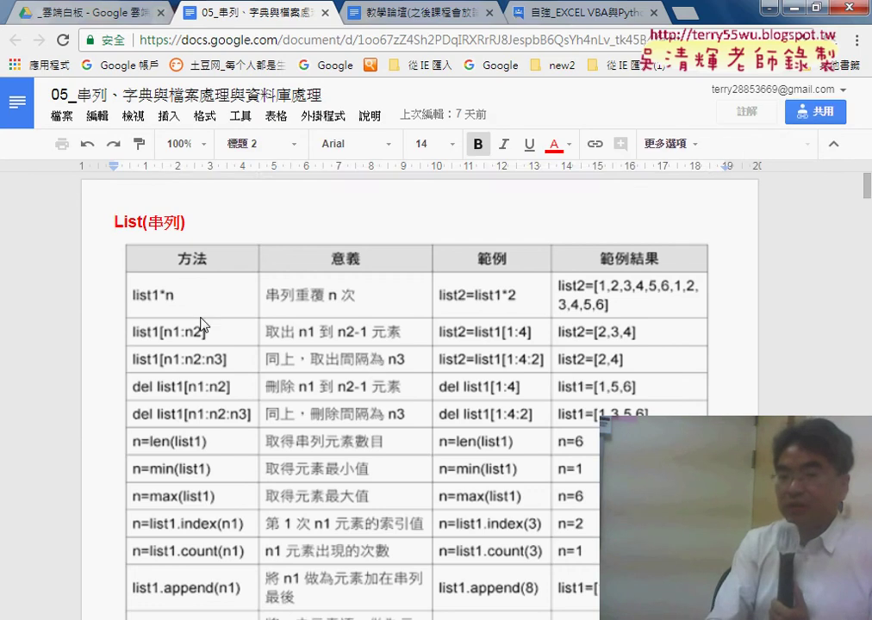
scroll(200, 318, "down", 3)
scroll(199, 318, "down", 2)
scroll(200, 318, "down", 5)
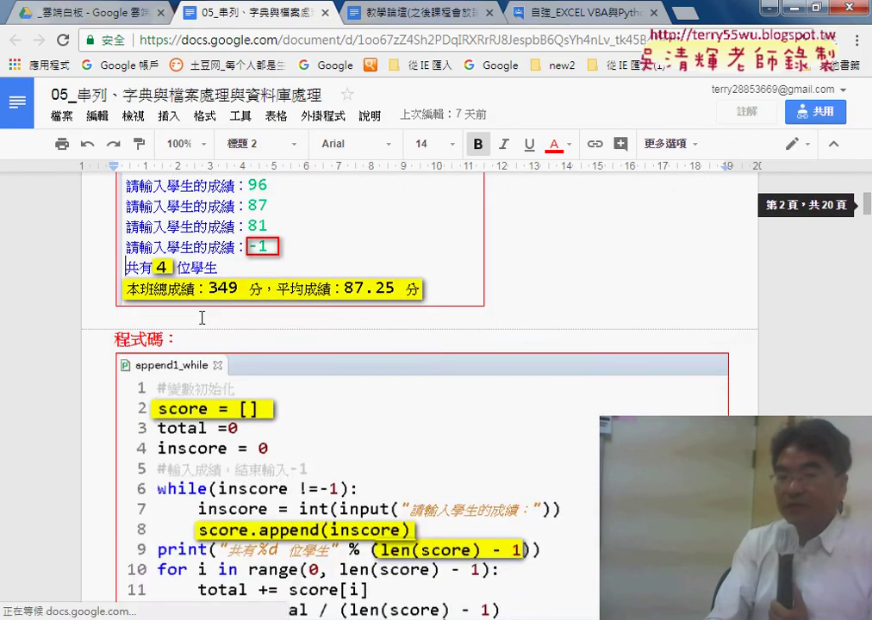
scroll(198, 310, "up", 3)
left_click_drag(181, 251, 244, 252)
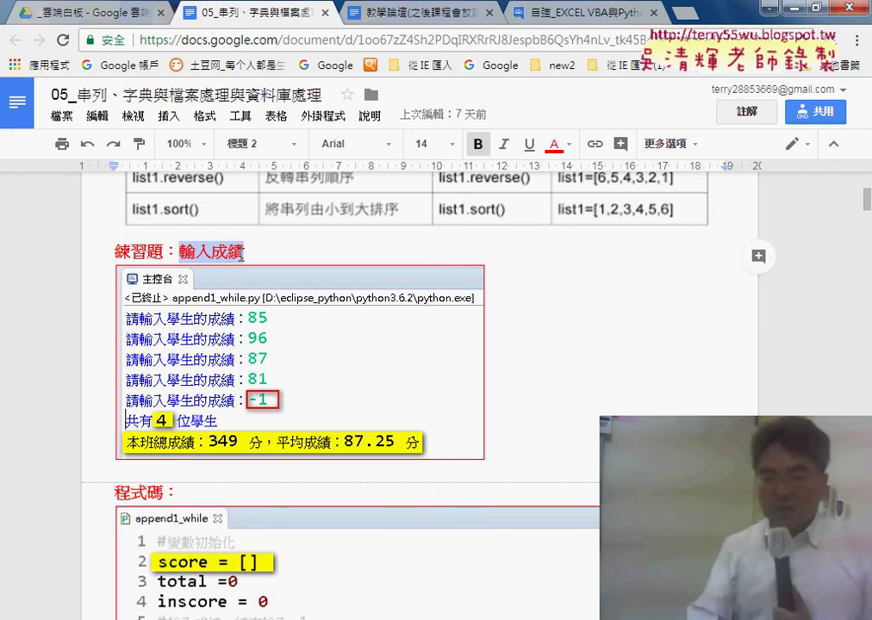
scroll(245, 259, "down", 1)
scroll(245, 259, "down", 5)
scroll(245, 261, "down", 2)
scroll(246, 260, "down", 3)
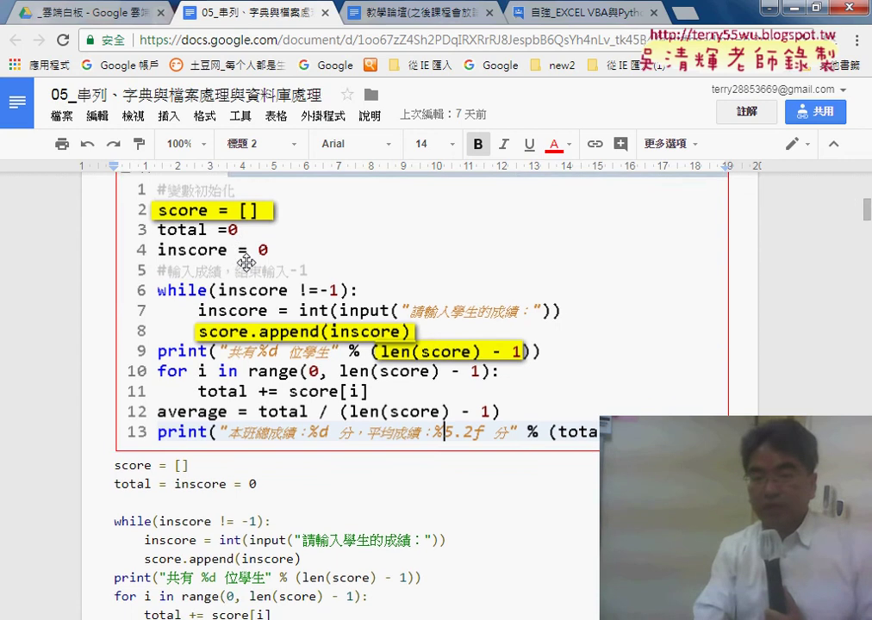
scroll(236, 263, "down", 3)
mouse_move(114, 222)
left_mouse_down()
mouse_move(577, 410)
mouse_move(603, 408)
left_mouse_up()
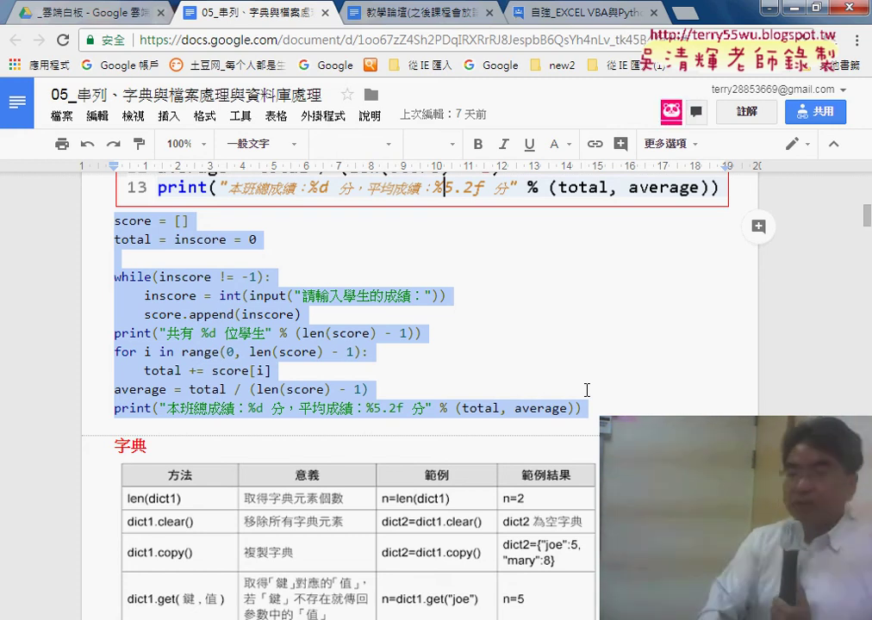
scroll(587, 390, "down", 2)
scroll(587, 391, "down", 2)
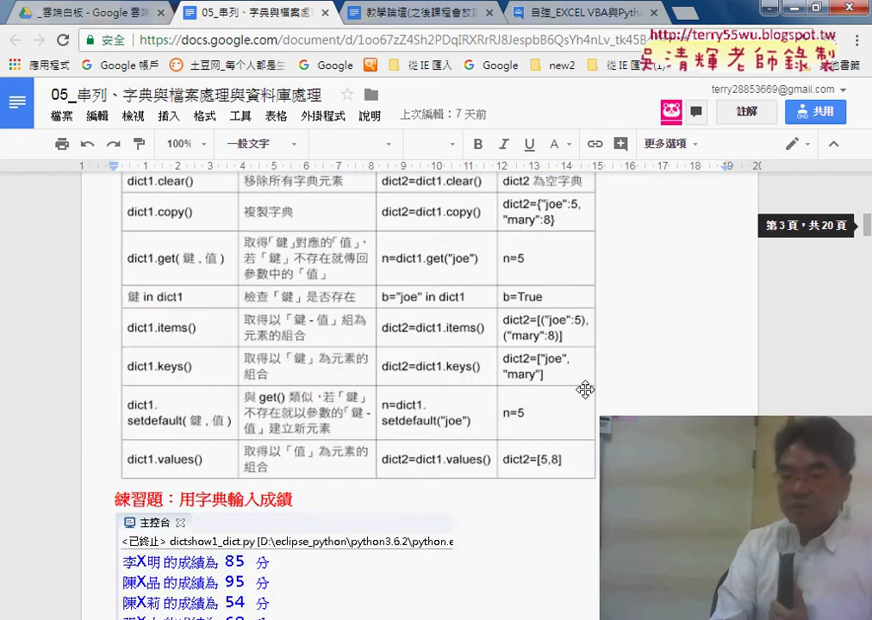
scroll(587, 391, "down", 3)
scroll(587, 391, "up", 1)
scroll(587, 390, "up", 2)
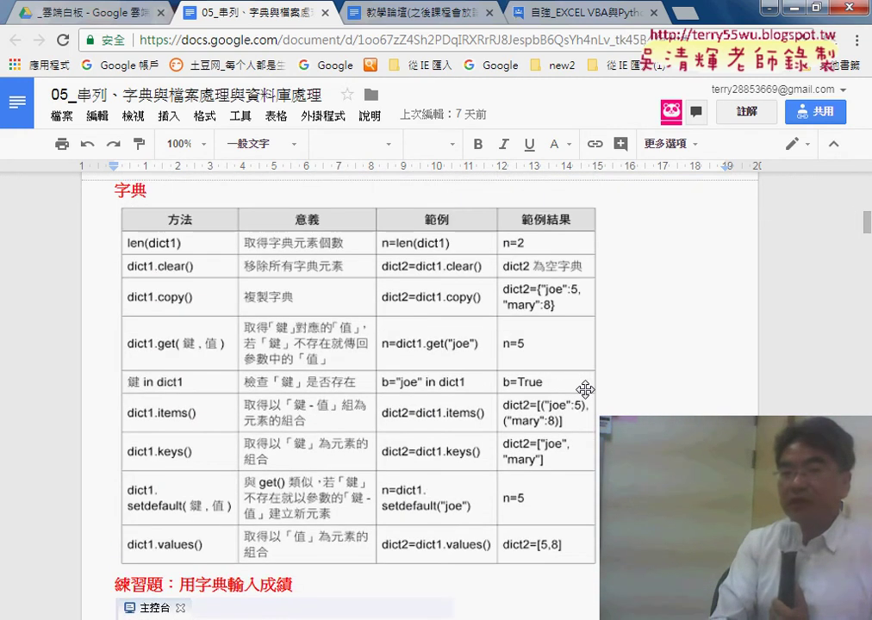
left_click_drag(115, 191, 148, 195)
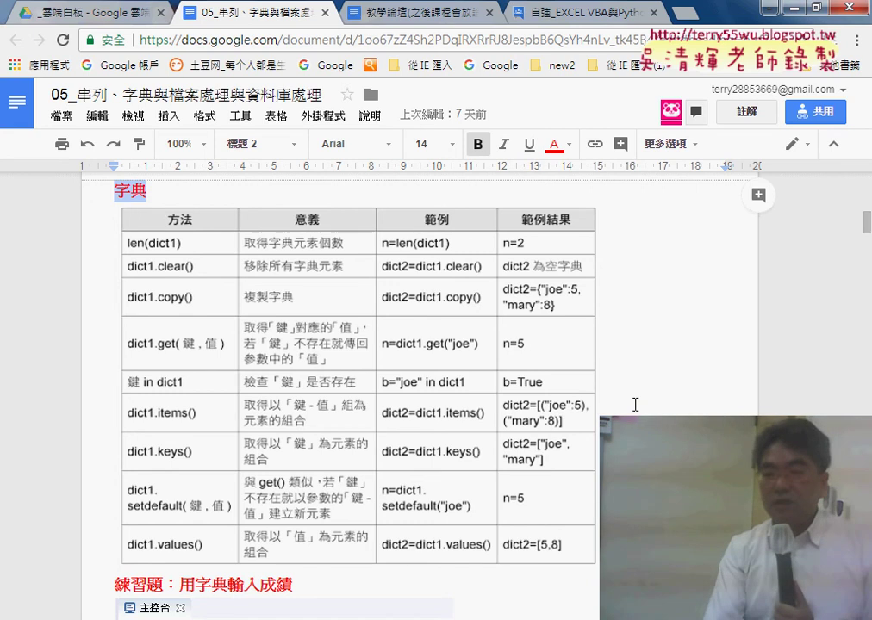
scroll(635, 404, "down", 4)
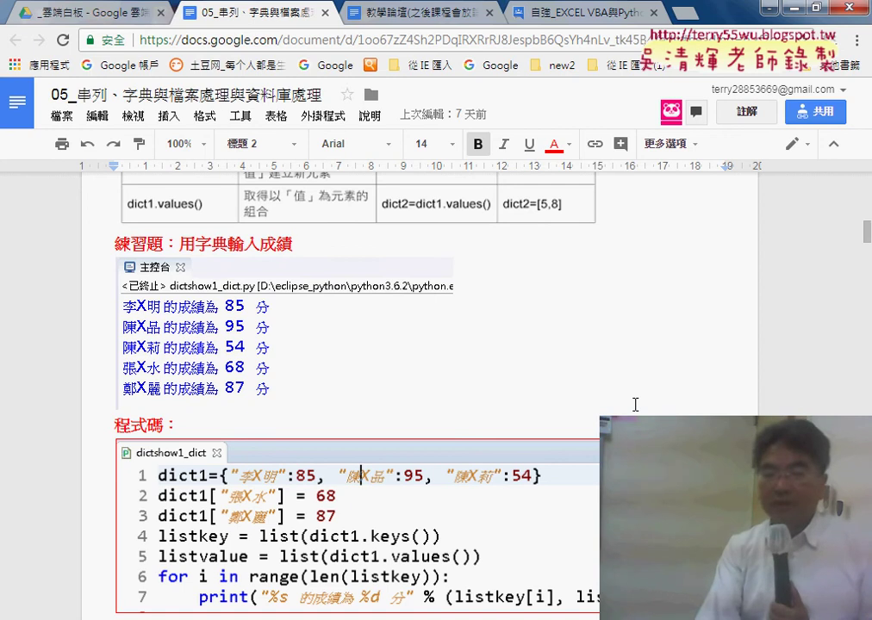
scroll(500, 404, "down", 1)
scroll(499, 405, "down", 2)
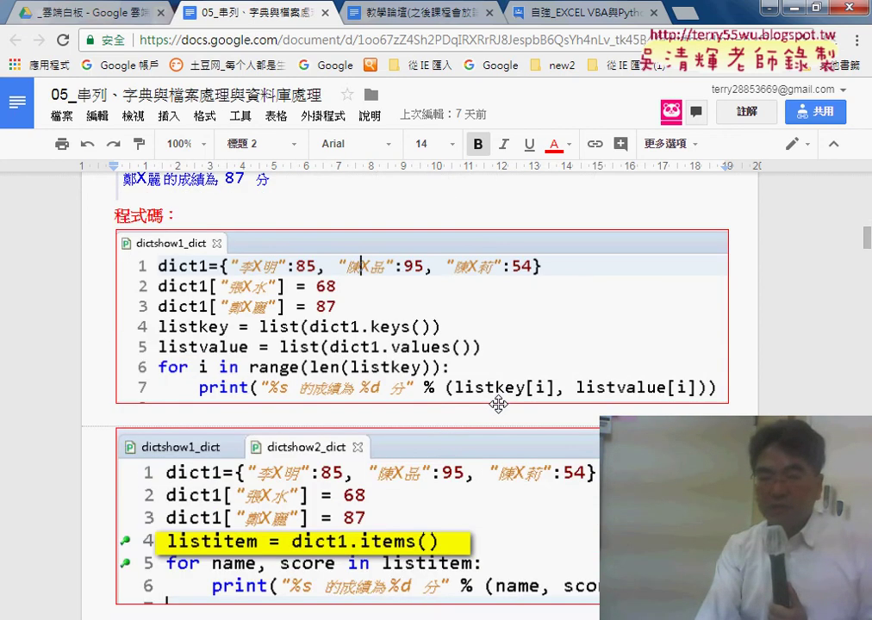
scroll(500, 405, "down", 2)
scroll(499, 405, "down", 2)
scroll(500, 405, "down", 4)
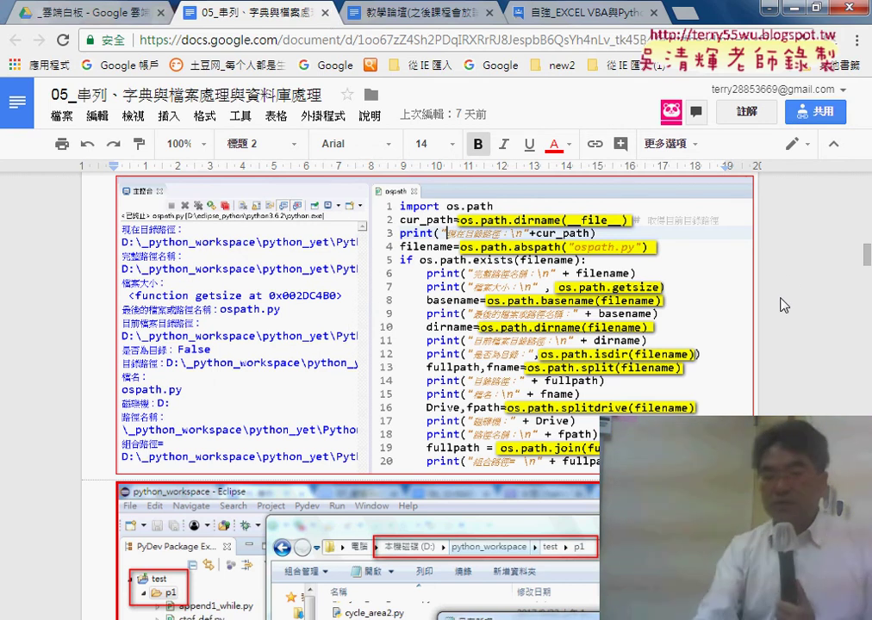
mouse_move(861, 263)
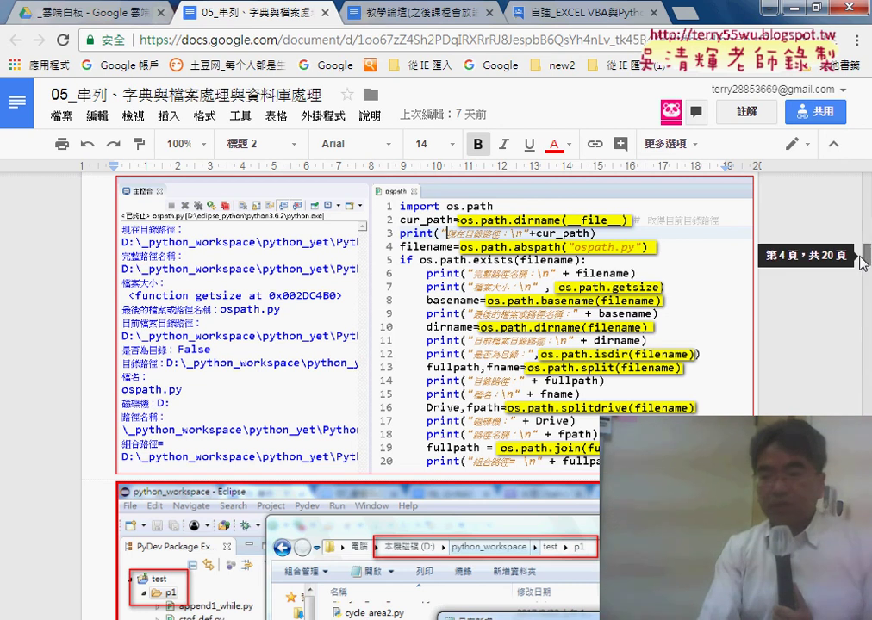
left_click_drag(865, 263, 863, 455)
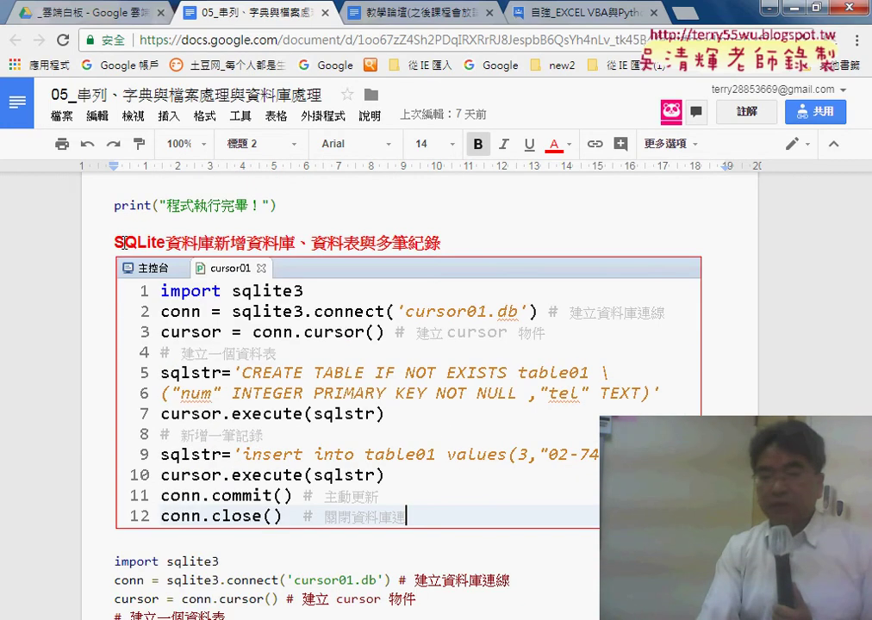
- Select just the word SQL in the red SQLite資料庫 heading and bring up its copy menu
left_click_drag(115, 244, 248, 249)
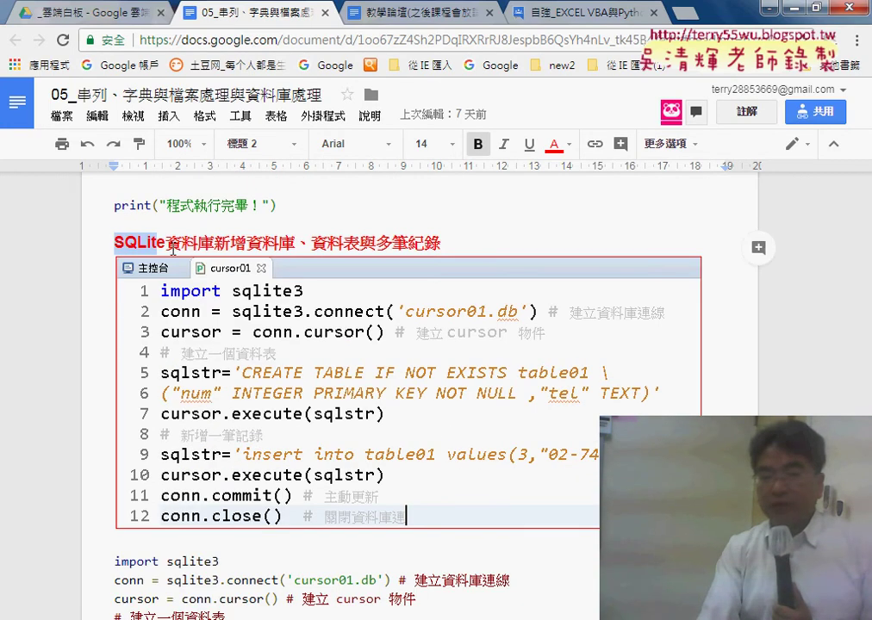
left_click(230, 241)
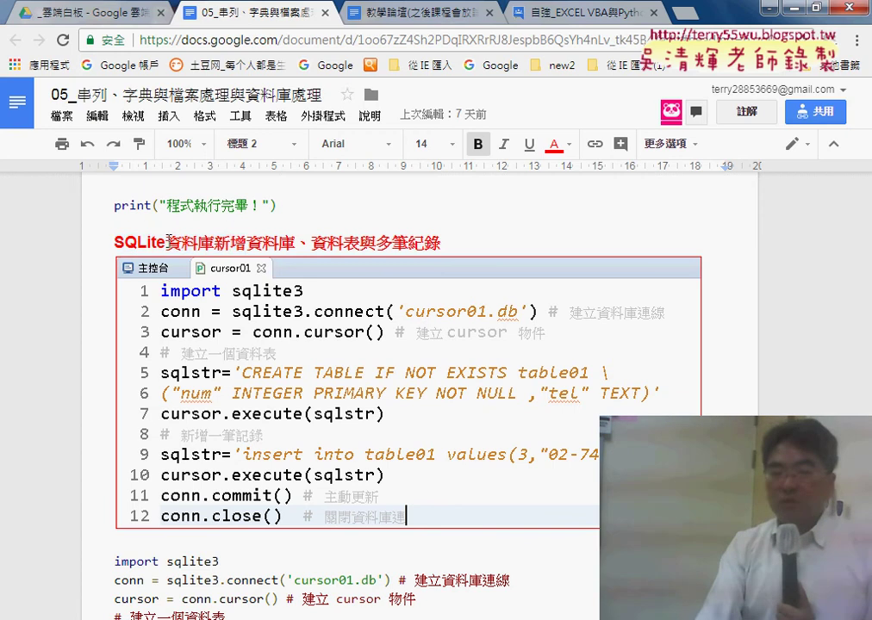
left_click_drag(115, 244, 214, 246)
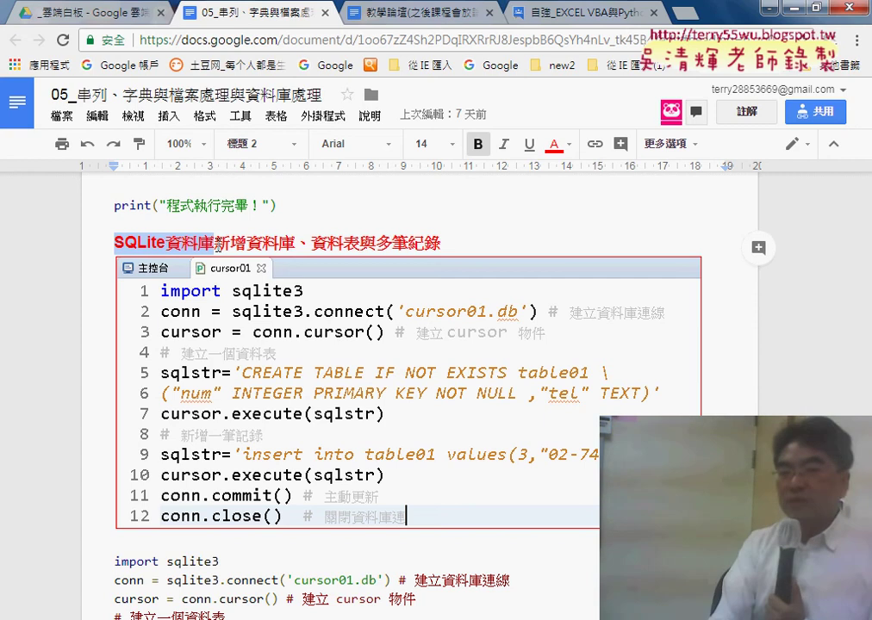
left_click_drag(114, 242, 146, 243)
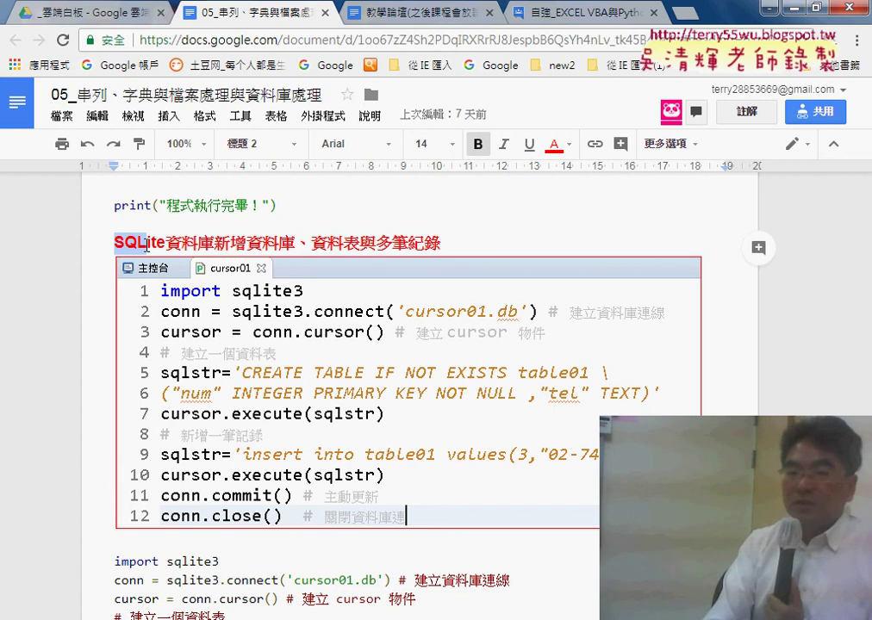
right_click(122, 244)
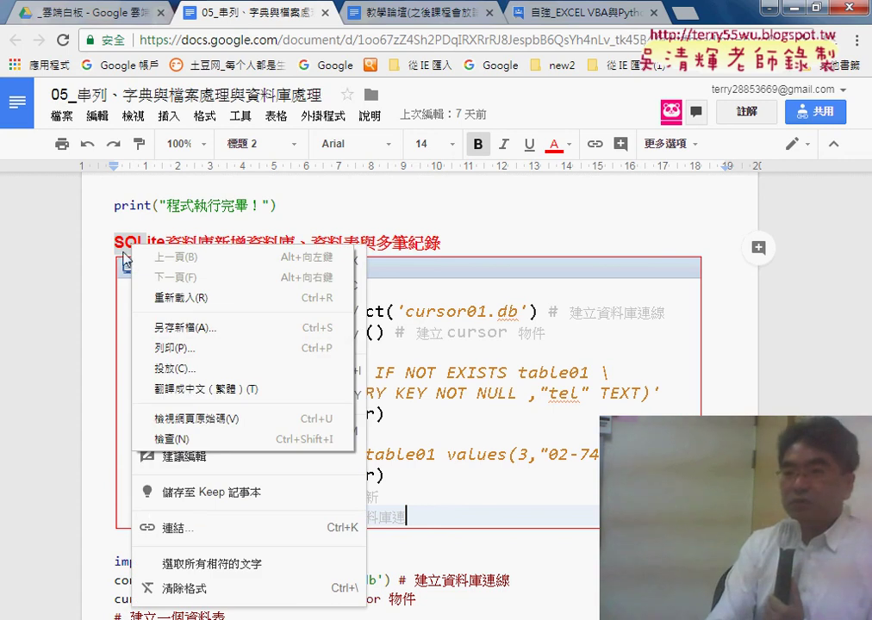
left_click(97, 200)
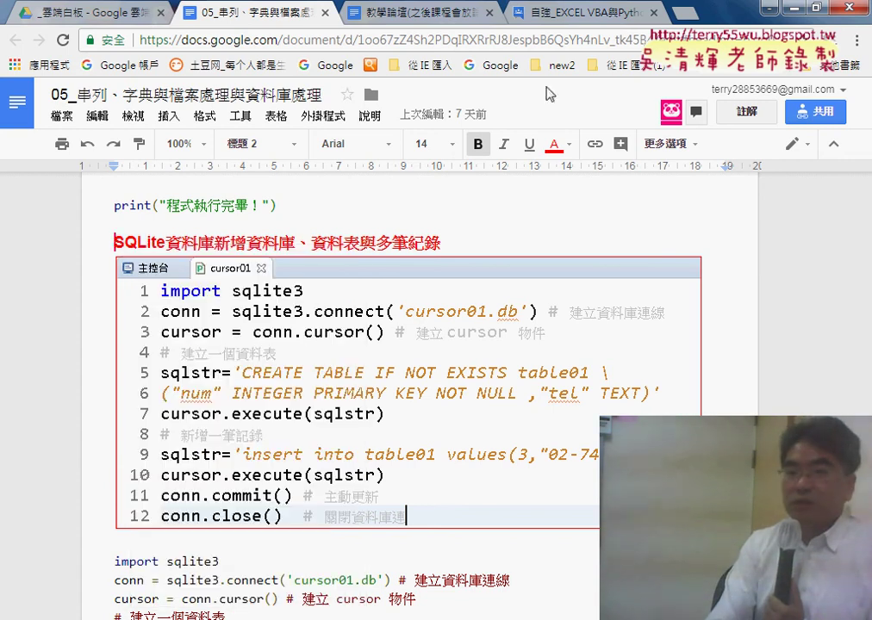
left_click_drag(138, 243, 140, 244)
right_click(121, 246)
- Copy SQL, paste it into a new tab, search 'sql 語法' and open the 1Keydata result
left_click(168, 287)
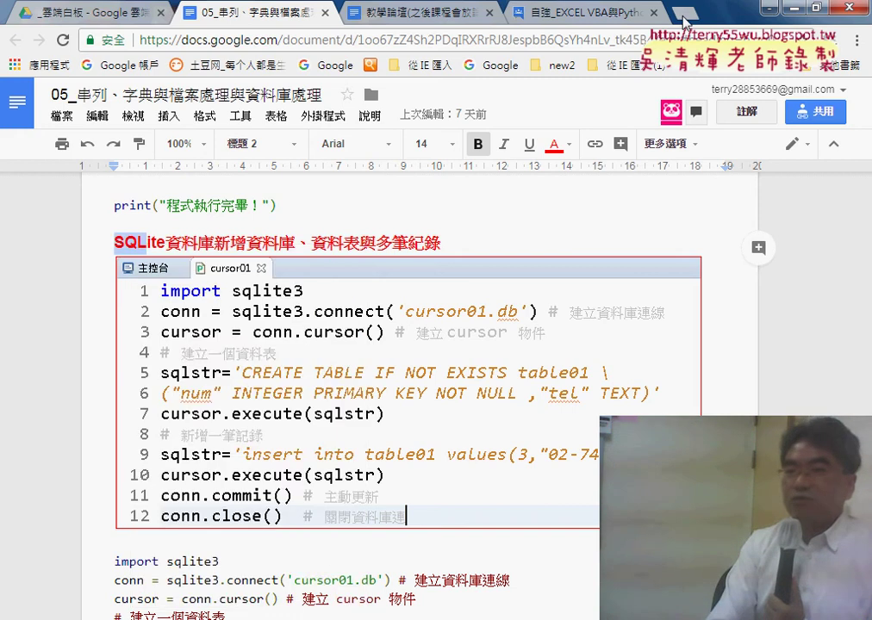
left_click(683, 17)
right_click(512, 36)
left_click(561, 122)
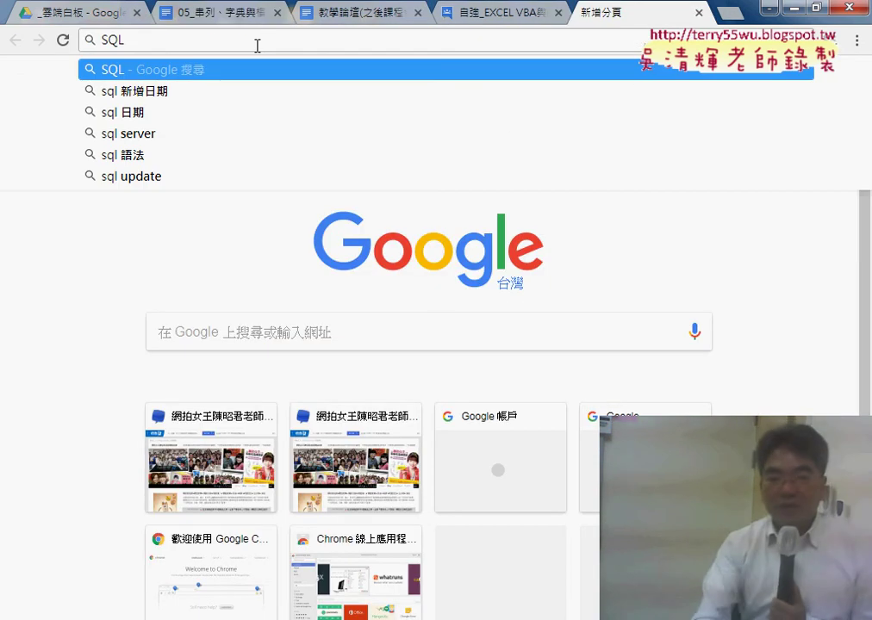
left_click(207, 164)
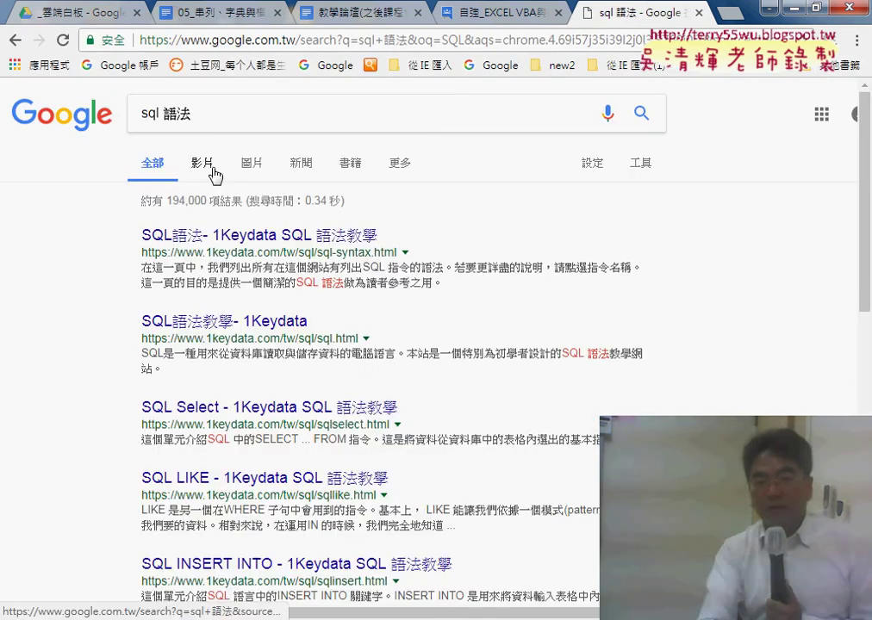
left_click(324, 240)
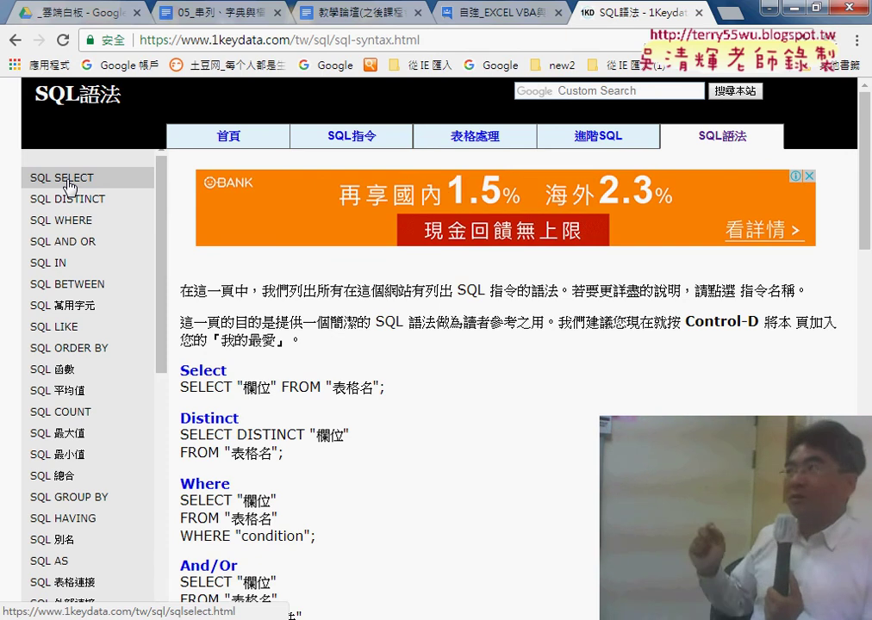
- After reviewing the SQL語法 page, return to the 自強_EXCEL VBA forum post tab
left_click(520, 15)
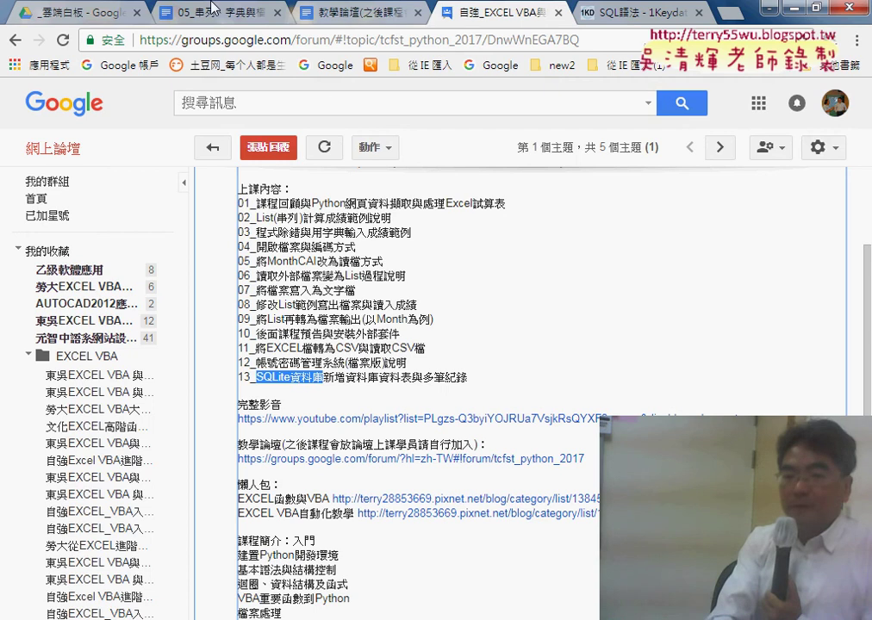
- In the lesson 05 notes, mark CREATE TABLE, table01, tel, insert into and value 3 in red
left_click(168, 12)
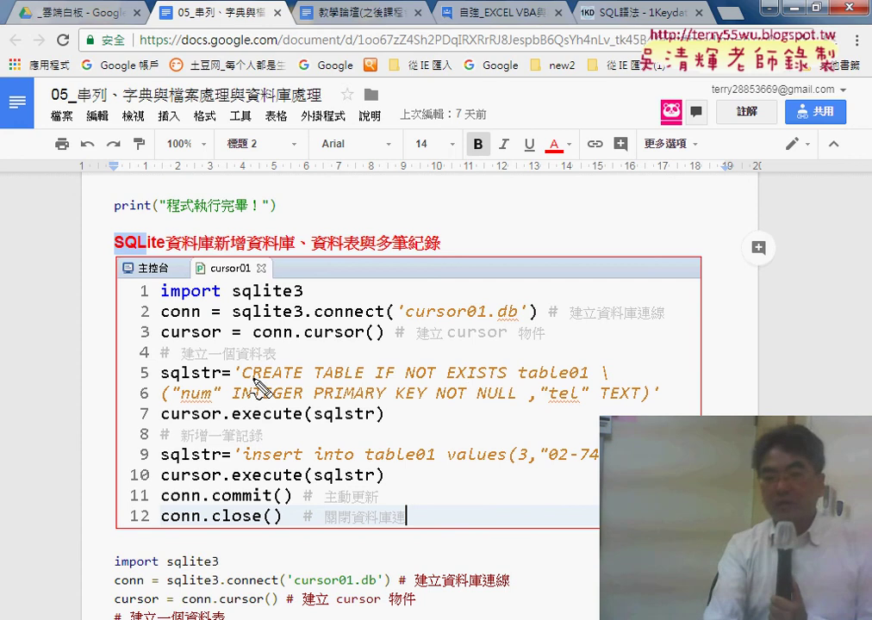
left_click_drag(244, 377, 362, 379)
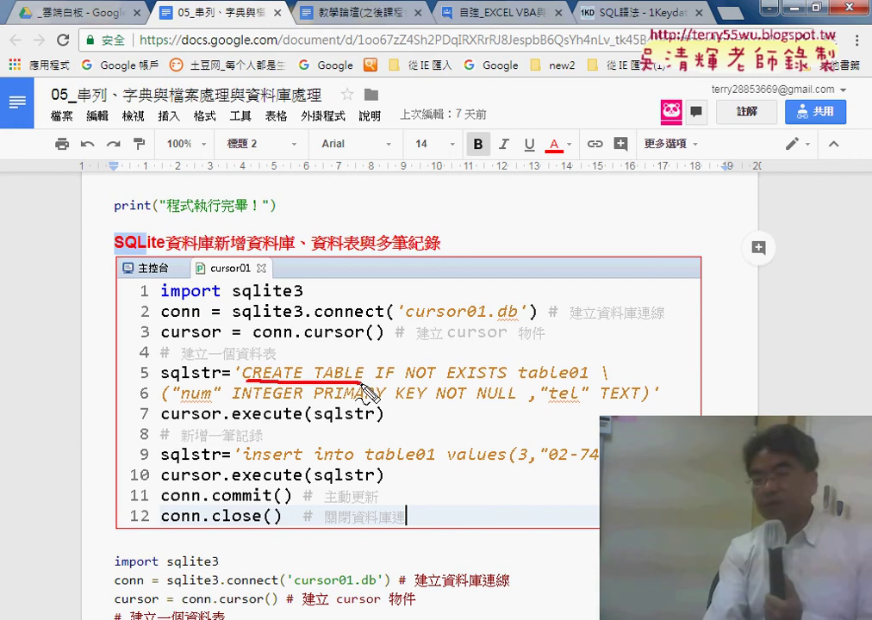
left_click_drag(605, 383, 539, 398)
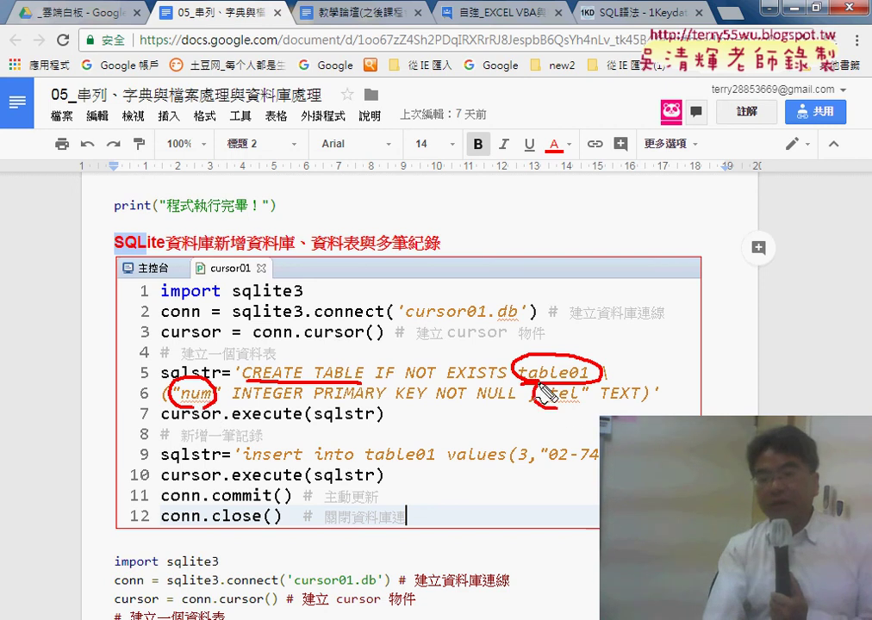
left_click_drag(541, 389, 573, 405)
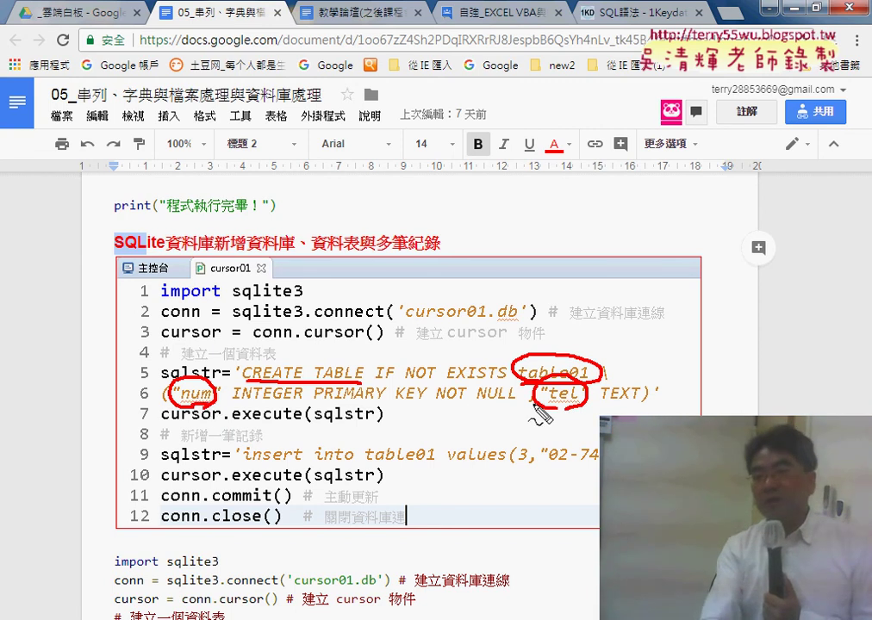
left_click_drag(549, 398, 573, 399)
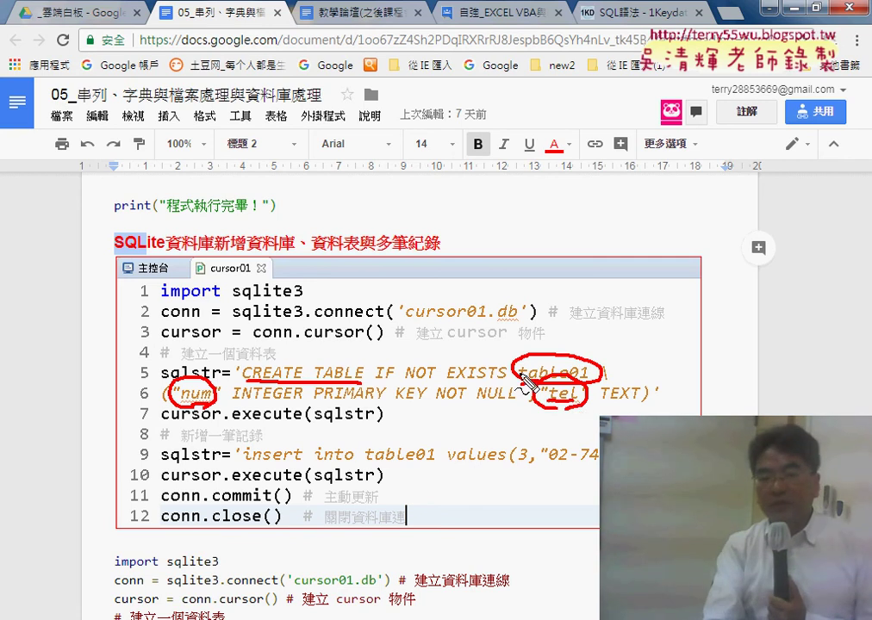
left_click_drag(243, 463, 355, 465)
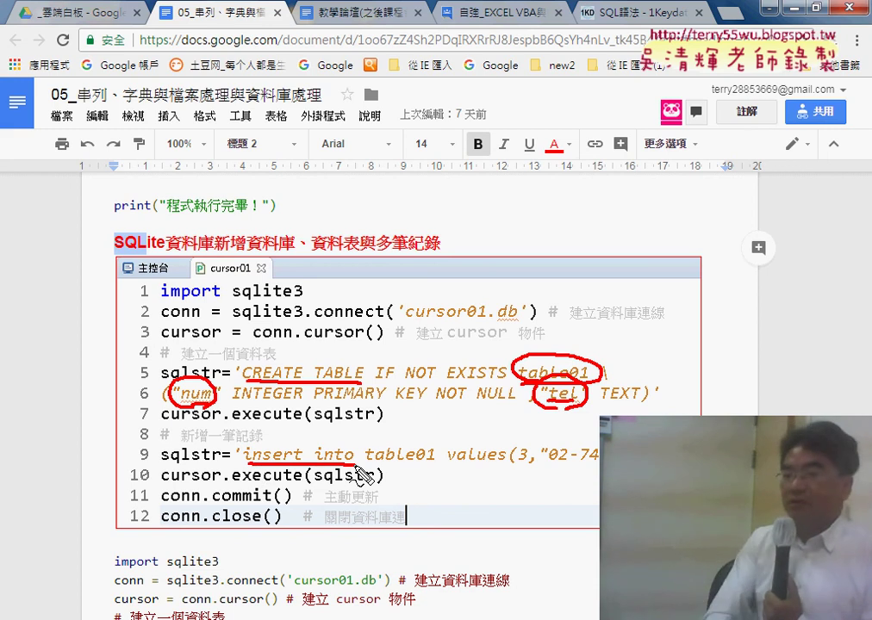
left_click_drag(366, 464, 432, 471)
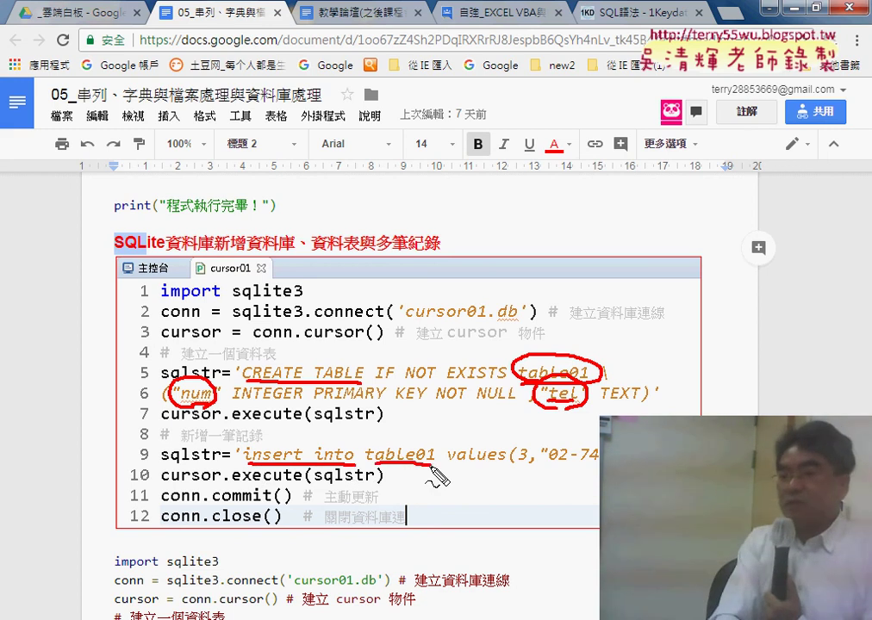
left_click_drag(517, 469, 528, 470)
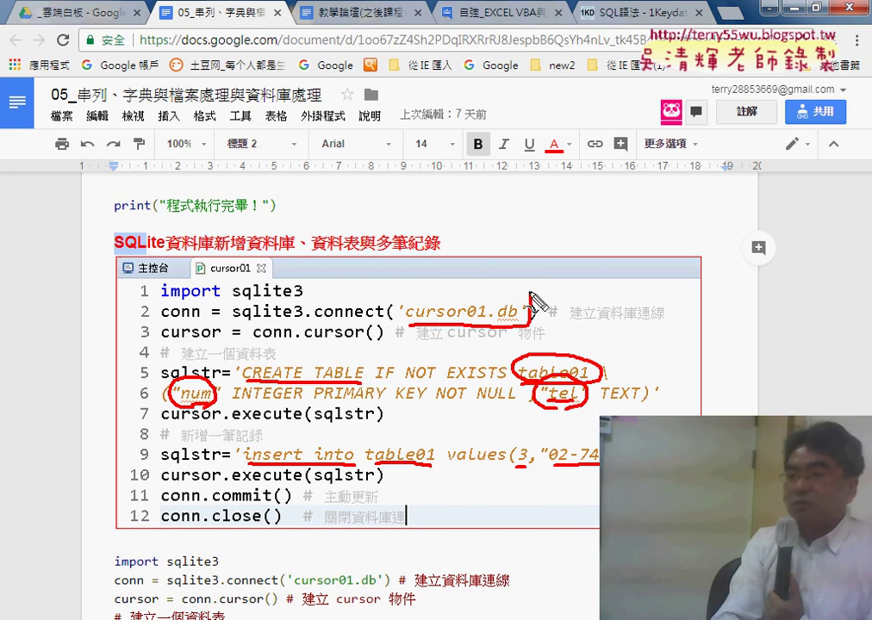
- Circle 'cursor01.db' with a pointing arrow, then clear all the red annotations
left_click_drag(531, 302, 390, 314)
mouse_move(609, 232)
left_mouse_down()
mouse_move(505, 293)
mouse_move(528, 293)
left_mouse_up()
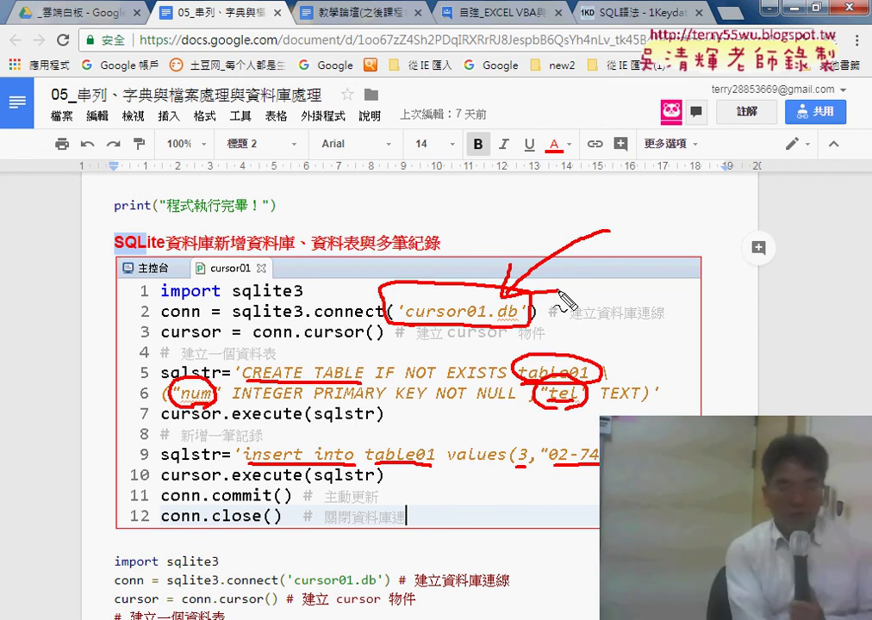
key("Escape")
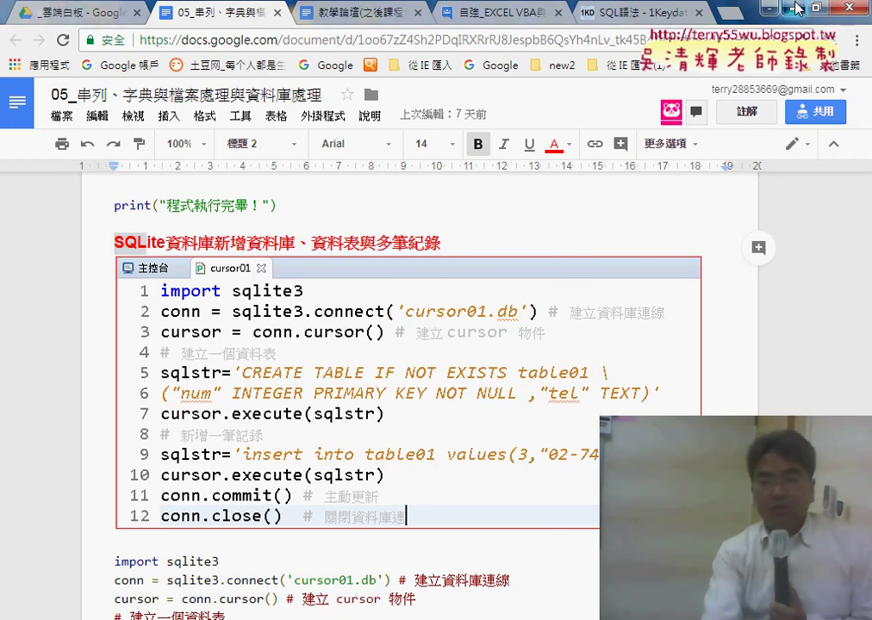
- In the course Drive, open the 04_補充資料 folder and select sqlitebrowser_200_b1_win.zip
left_click(793, 7)
left_click(705, 76)
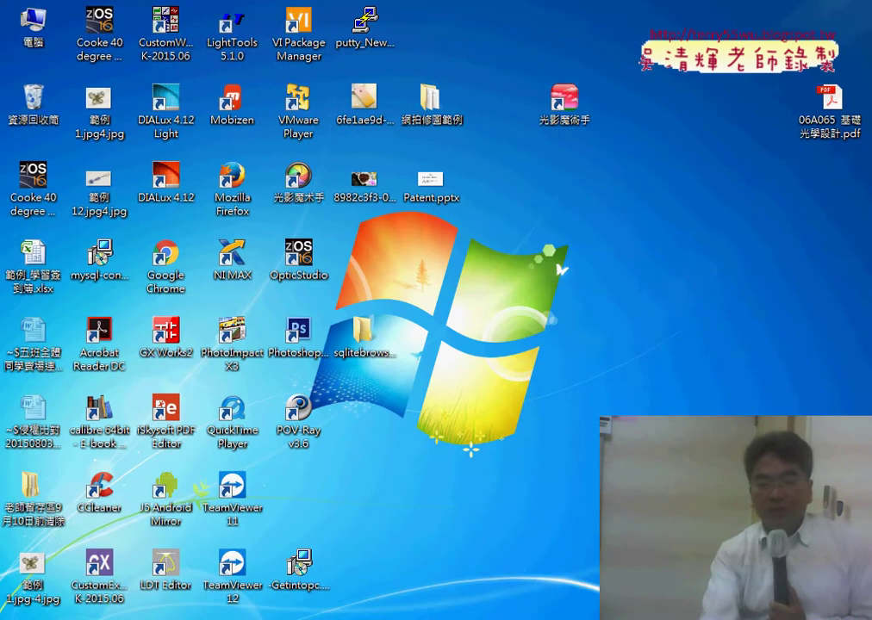
key("alt+Tab")
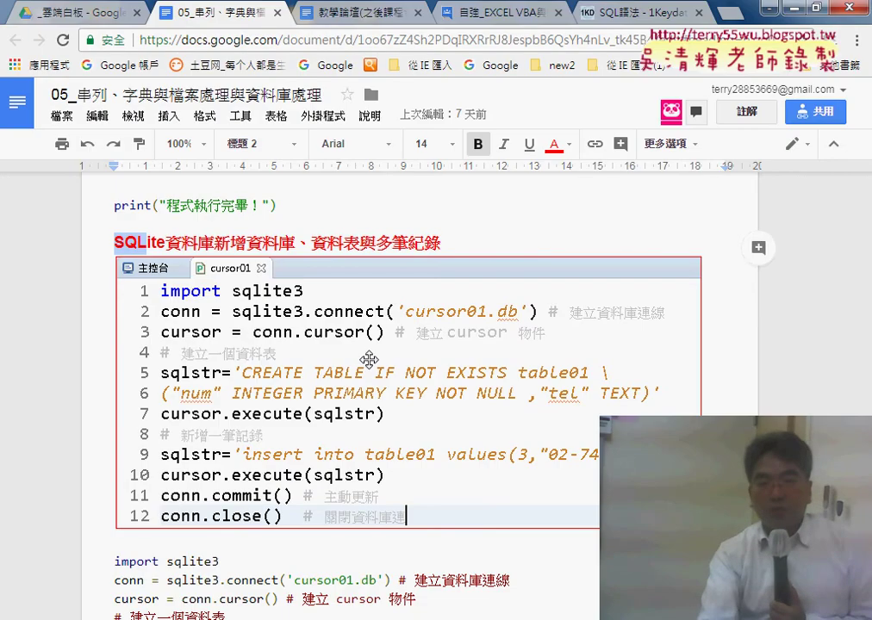
left_click(70, 15)
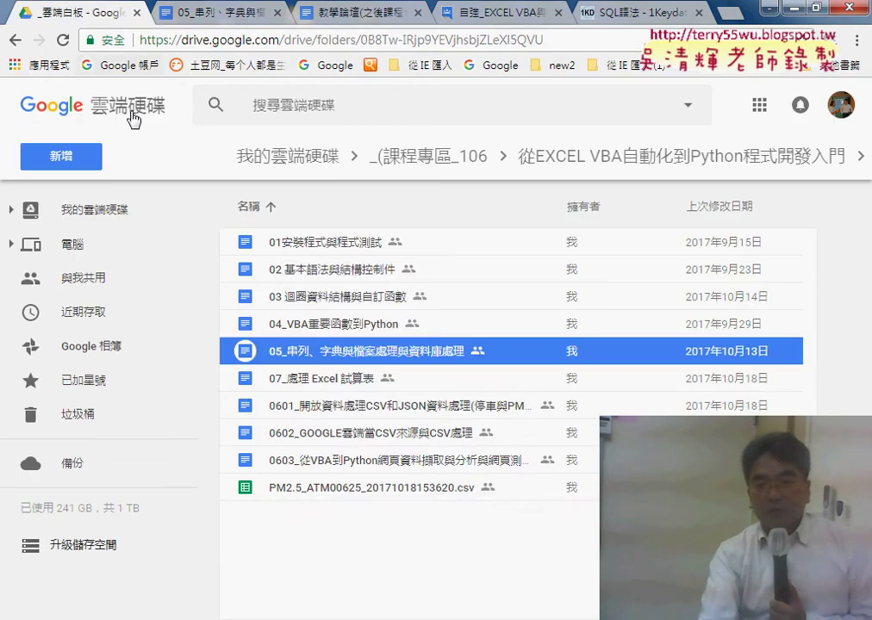
left_click(15, 40)
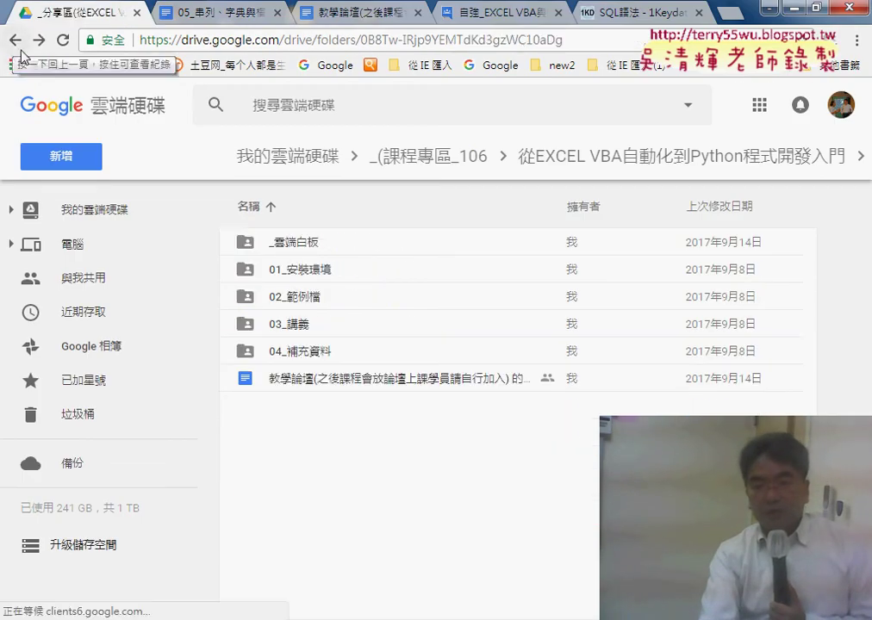
double_click(321, 356)
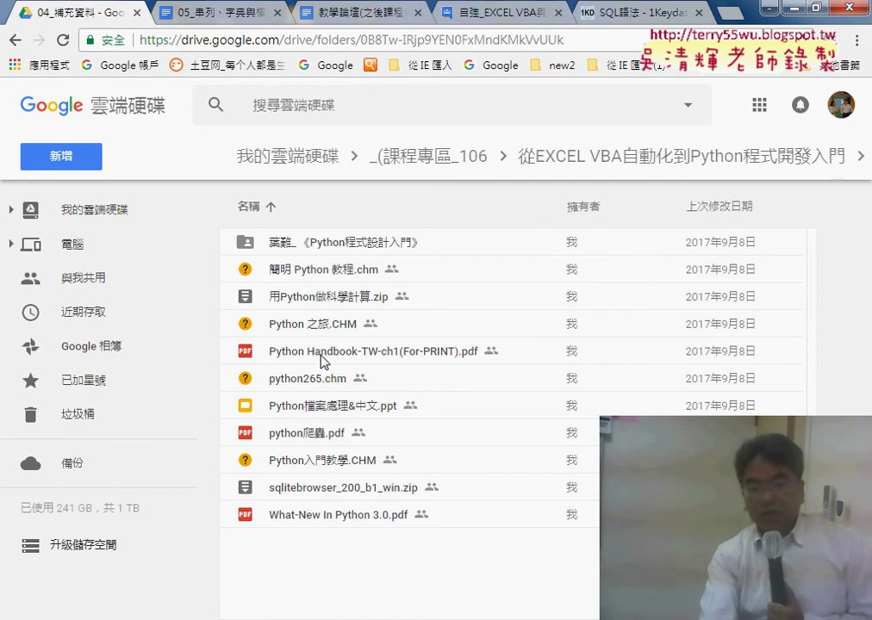
left_click(315, 493)
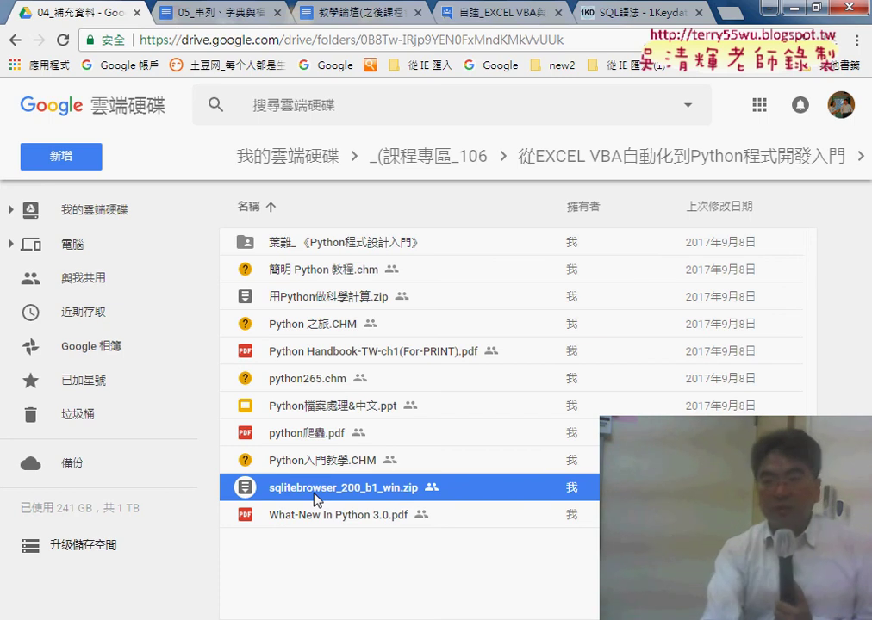
- Run SQLite Database Browser 2.0 b1.exe from the nested sqlitebrowser_200_b1_win folders, allowing it past the warning
left_click(793, 15)
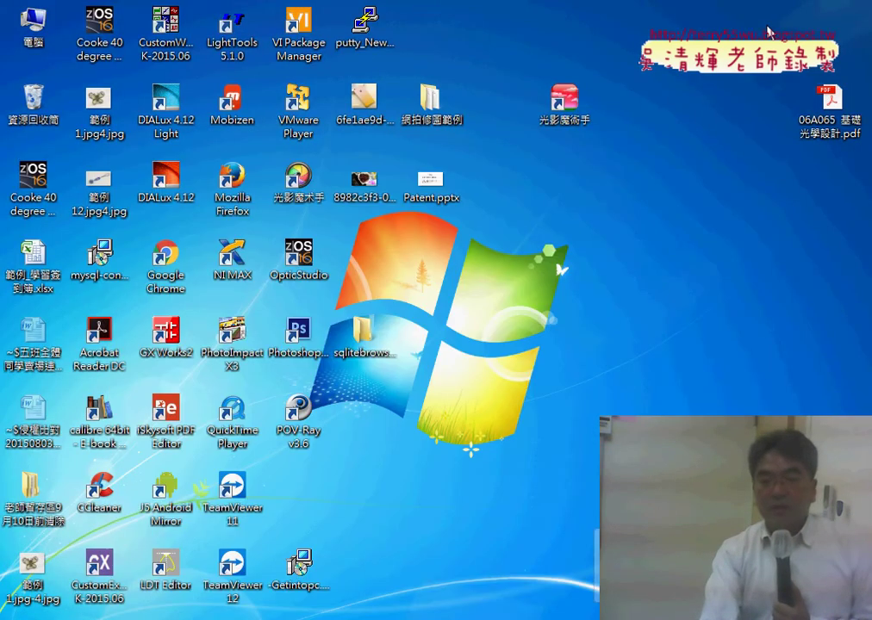
double_click(375, 341)
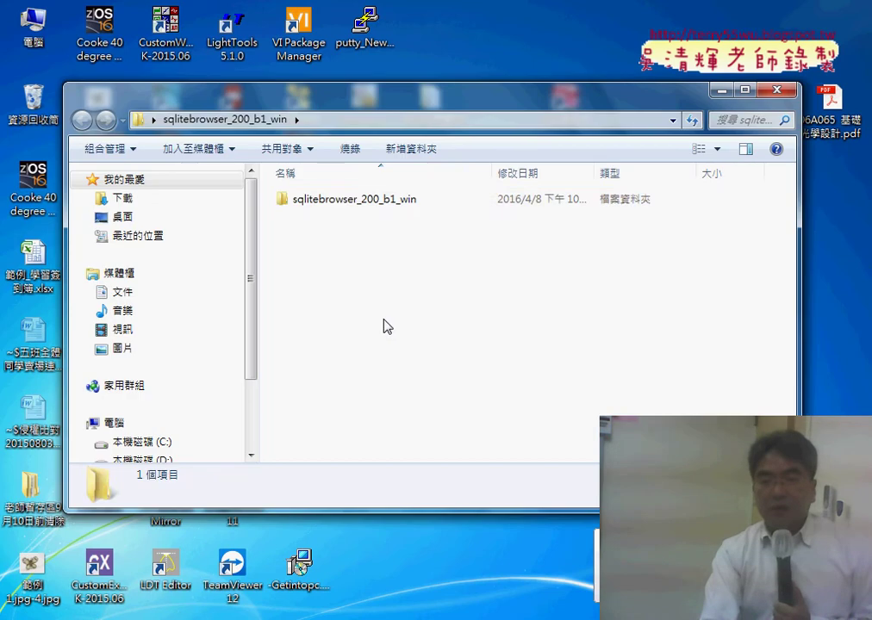
double_click(355, 204)
double_click(359, 345)
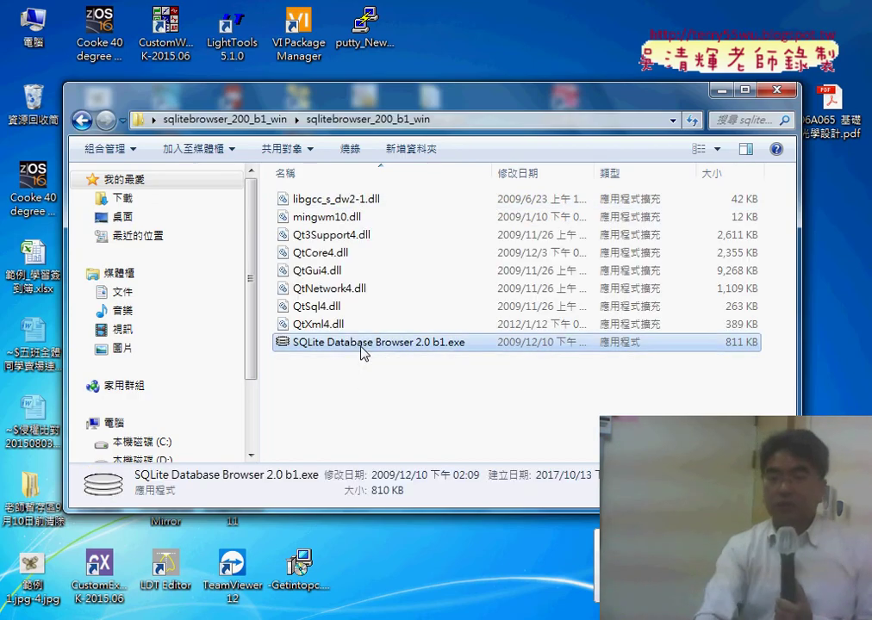
left_click(496, 332)
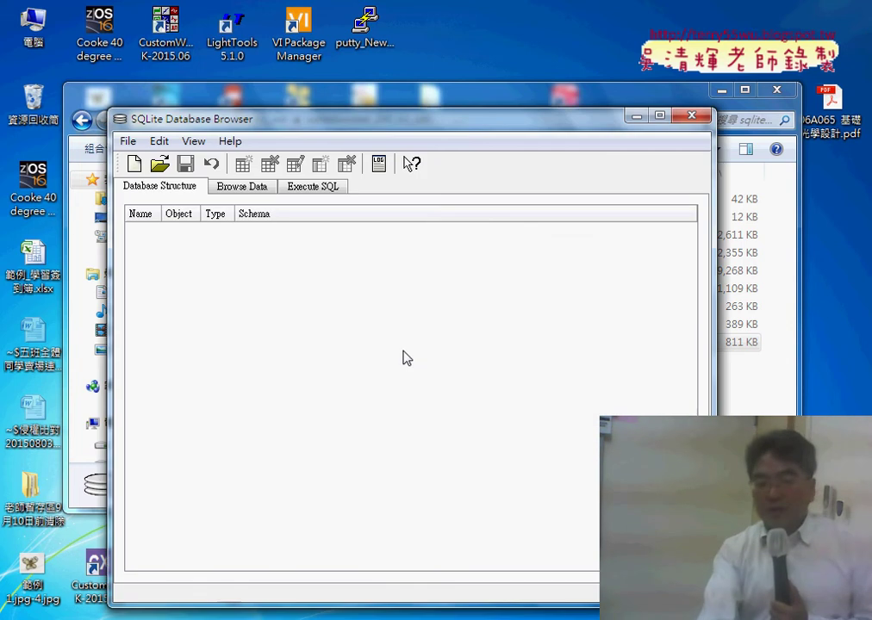
left_click(203, 616)
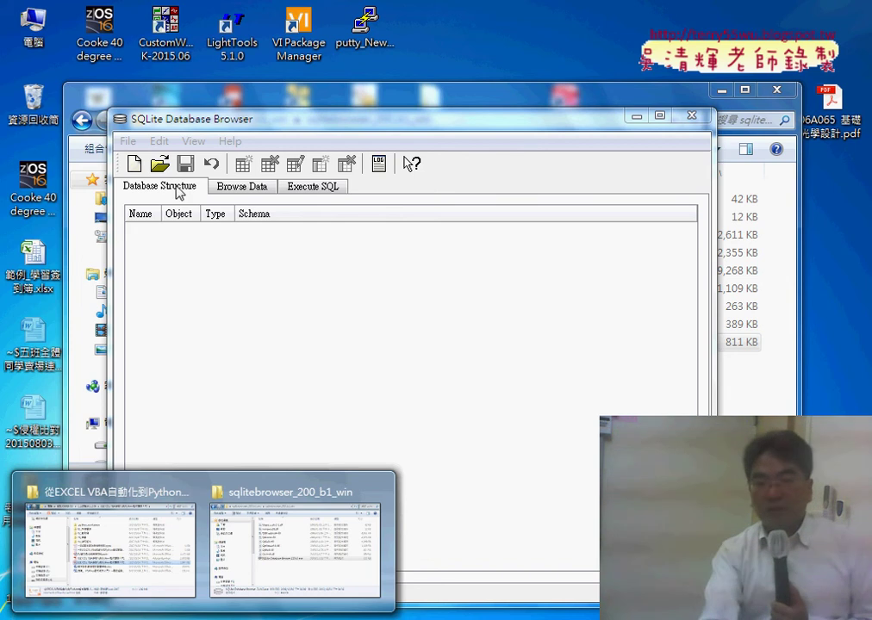
- Browse to D:\python_workspace\test\p1 and select the cursor01.db file
left_click(269, 304)
double_click(33, 20)
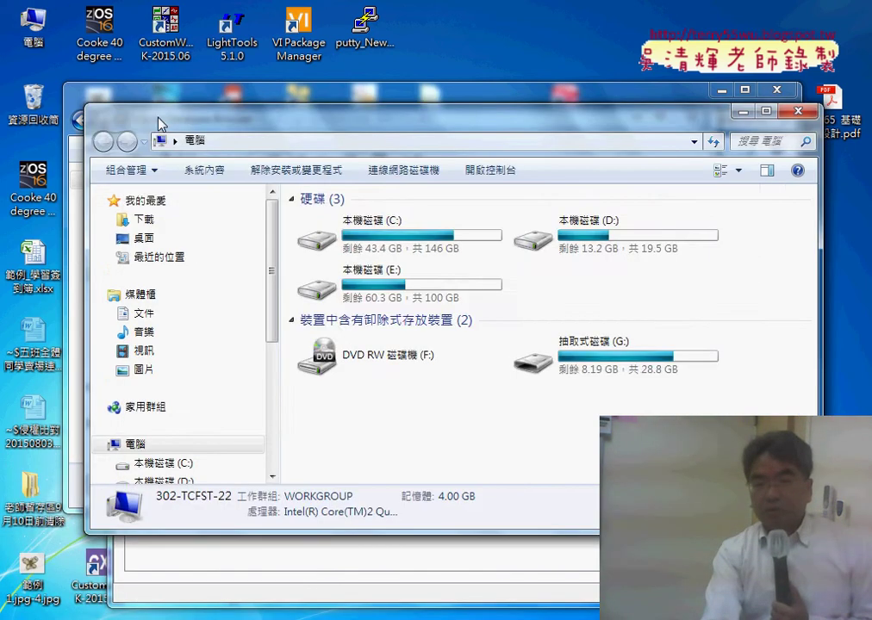
double_click(633, 248)
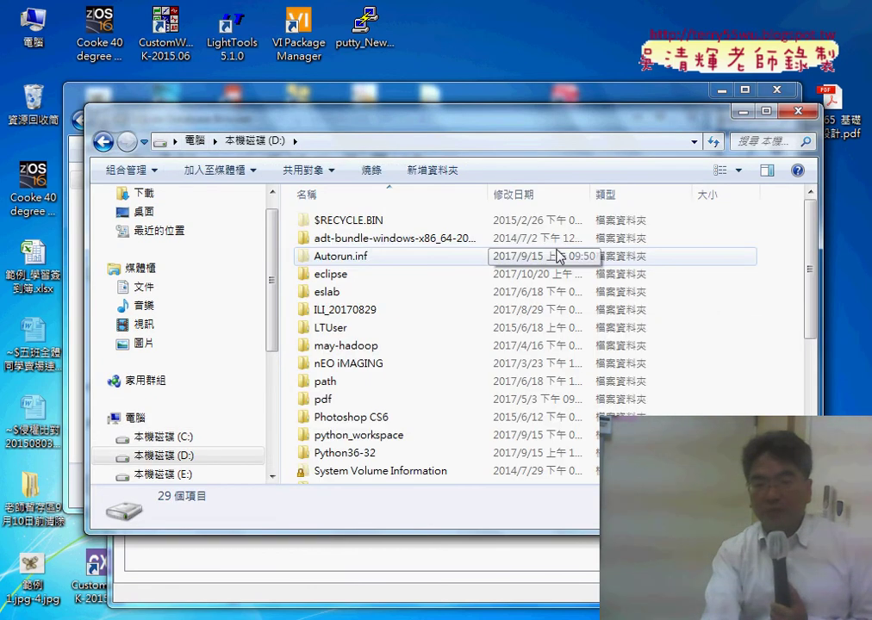
scroll(435, 339, "down", 2)
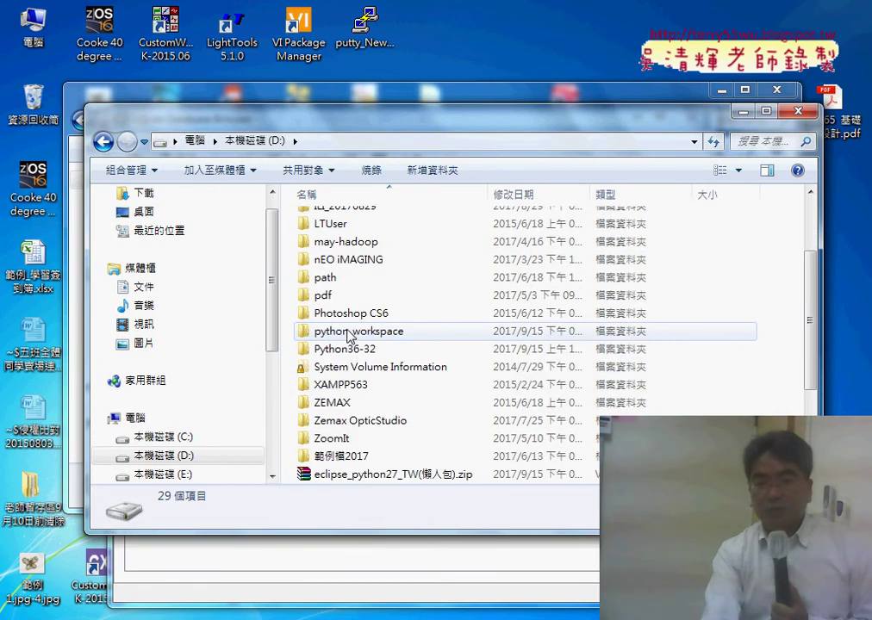
double_click(383, 334)
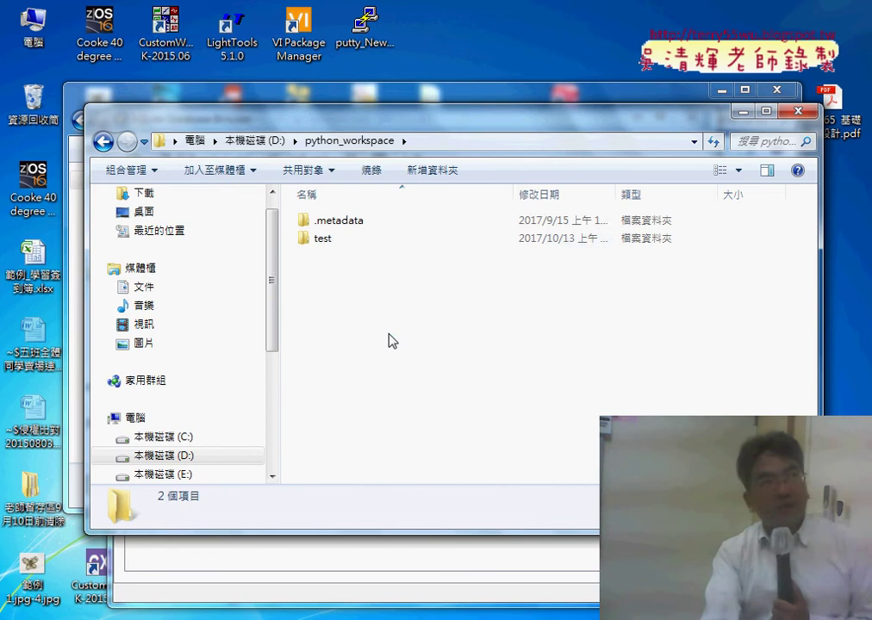
left_click(324, 248)
double_click(324, 248)
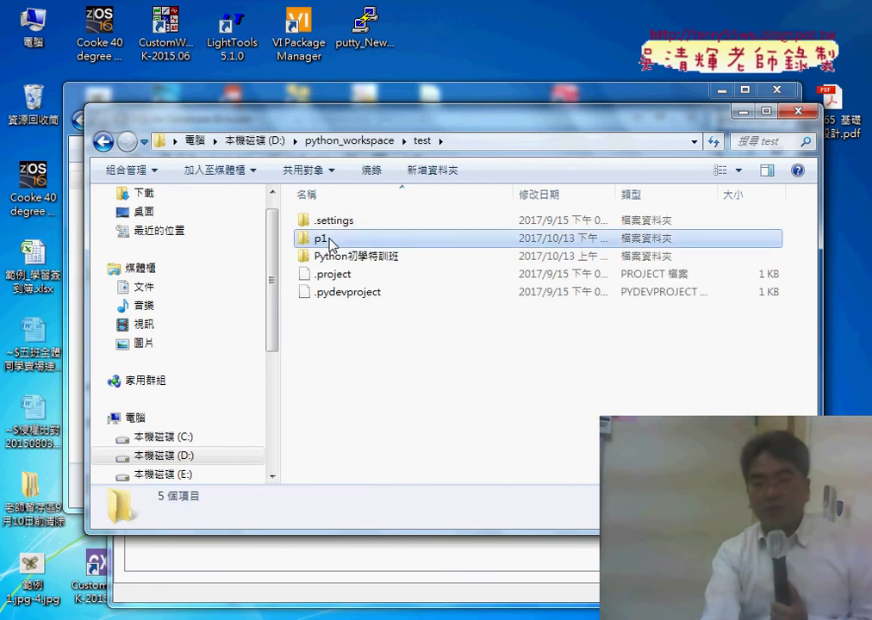
double_click(332, 241)
left_click(349, 224)
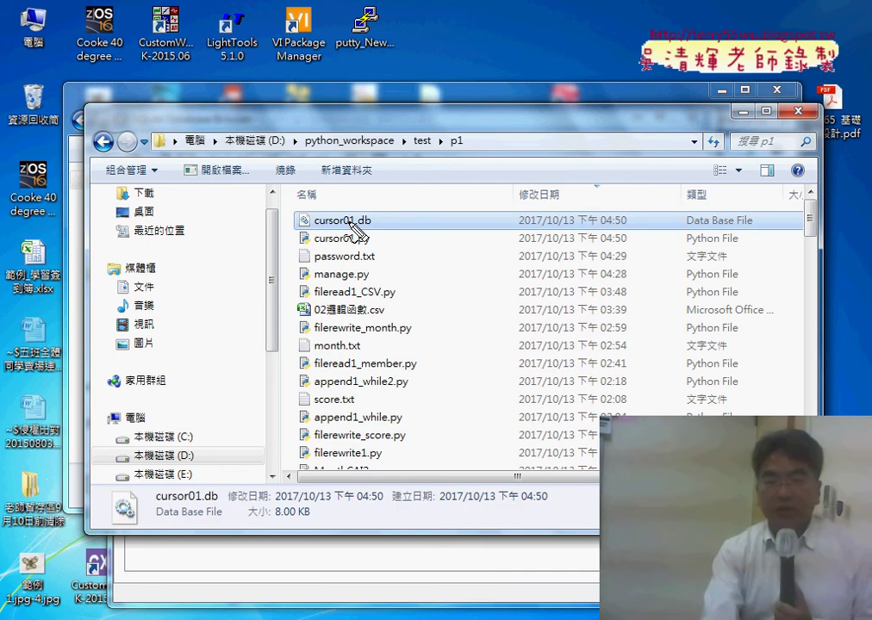
- Mark cursor01.db and its folder path on screen, clear the marks, and raise the sqlitebrowser window
mouse_move(377, 231)
left_mouse_down()
mouse_move(297, 226)
mouse_move(392, 220)
left_mouse_up()
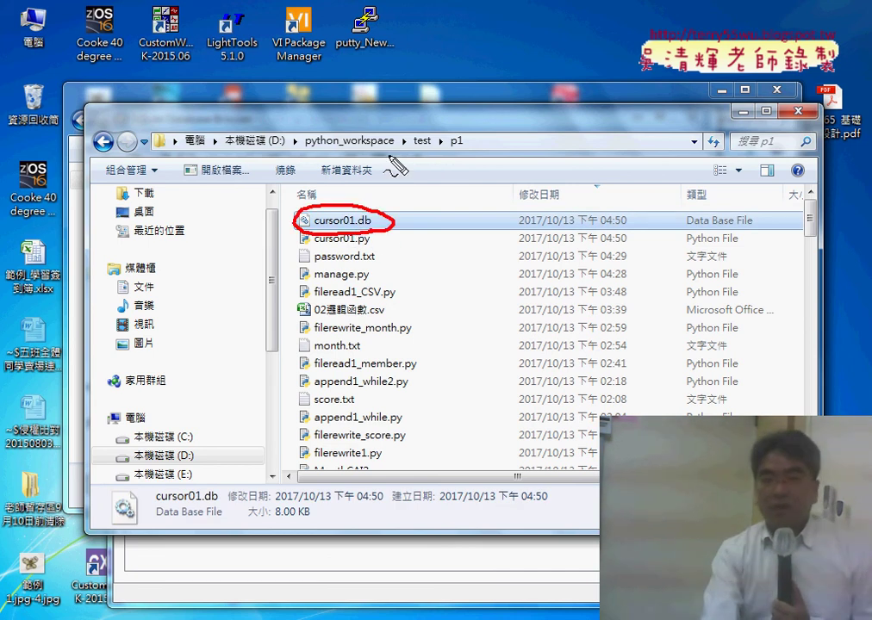
left_click_drag(304, 151, 481, 151)
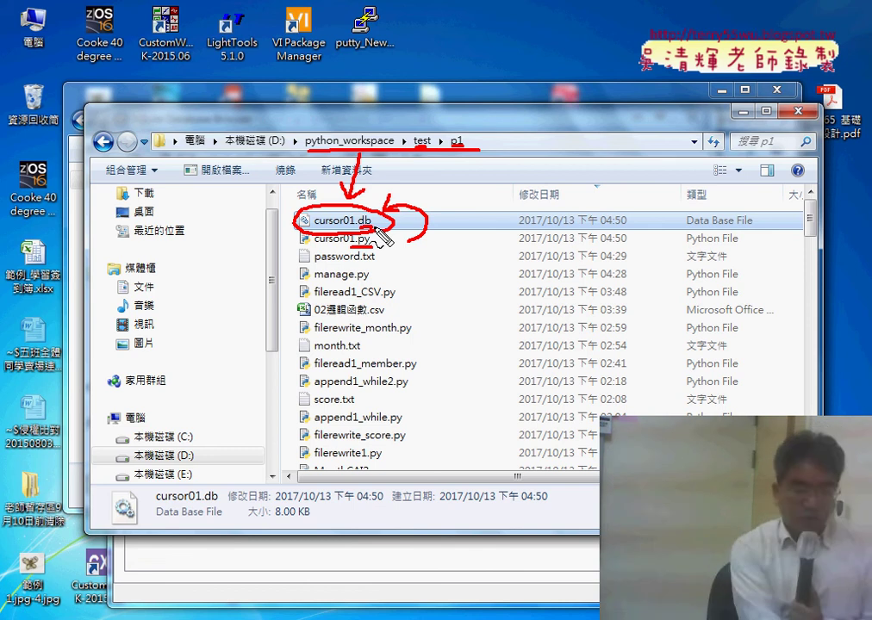
key("Escape")
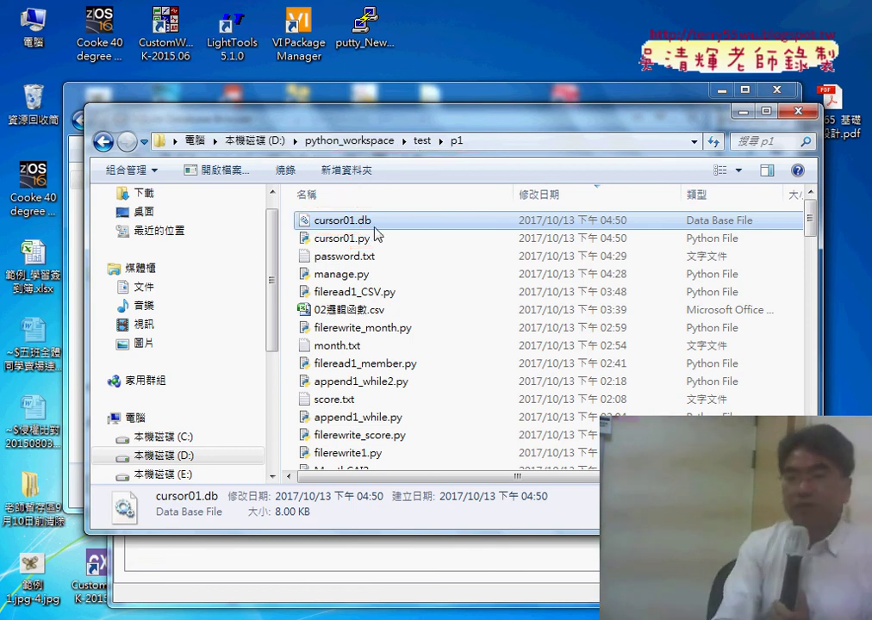
left_click_drag(330, 101, 298, 95)
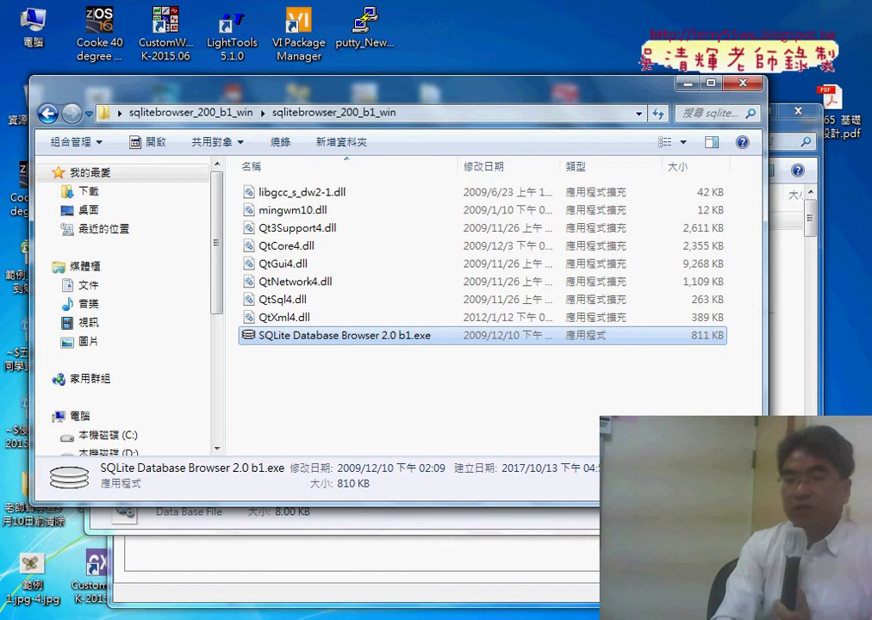
- Open the database Open dialog and copy the p1 folder path from Explorer's address bar
left_click(160, 165)
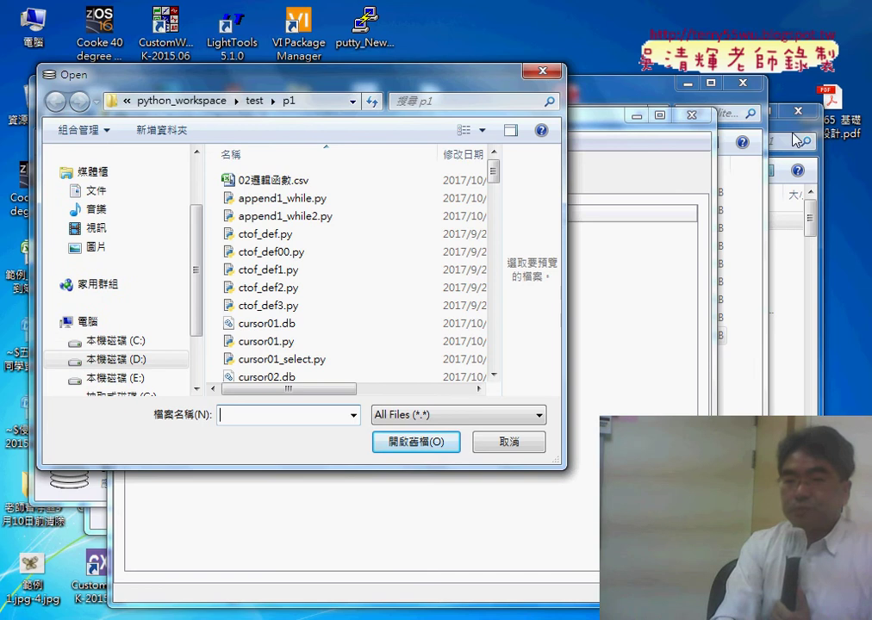
left_click(797, 140)
left_click_drag(457, 123, 591, 132)
right_click(572, 150)
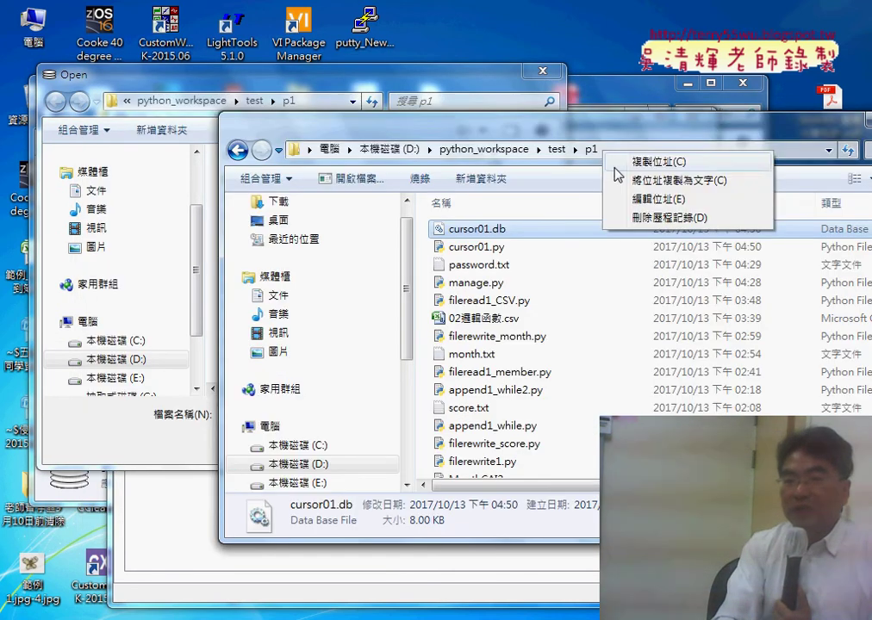
left_click(594, 197)
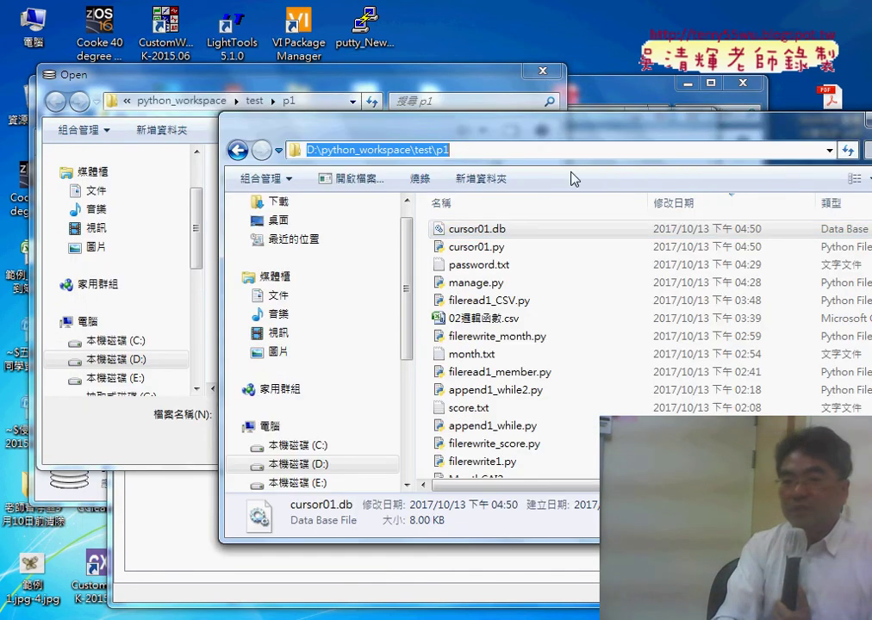
right_click(477, 153)
left_click(520, 204)
- Paste the p1 path into the File name box and open cursor01.db
left_click(331, 85)
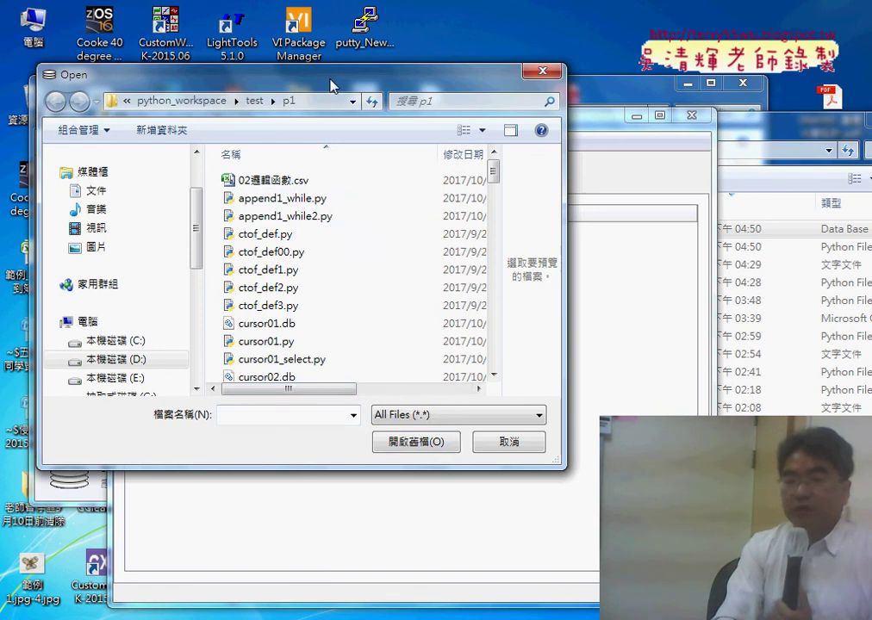
right_click(255, 418)
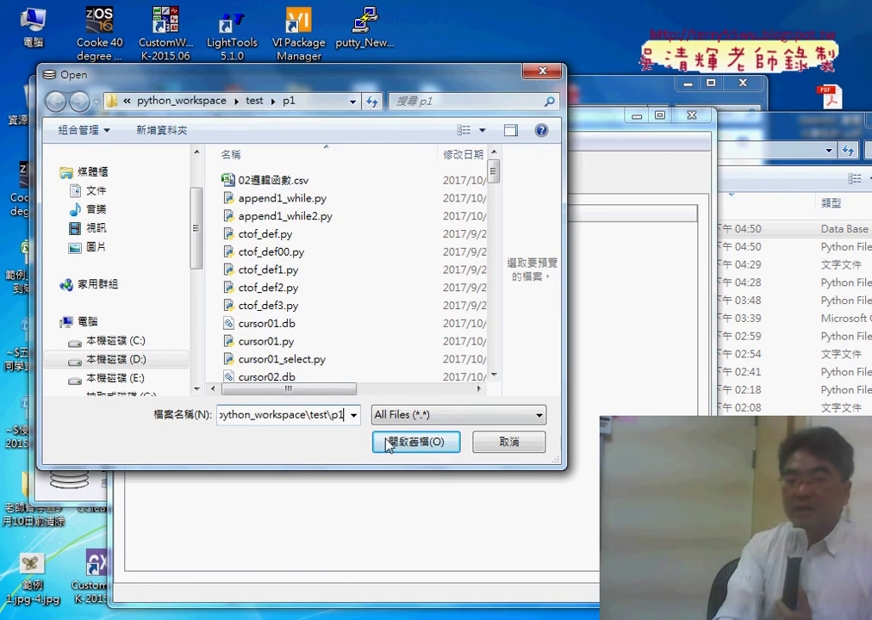
left_click(405, 442)
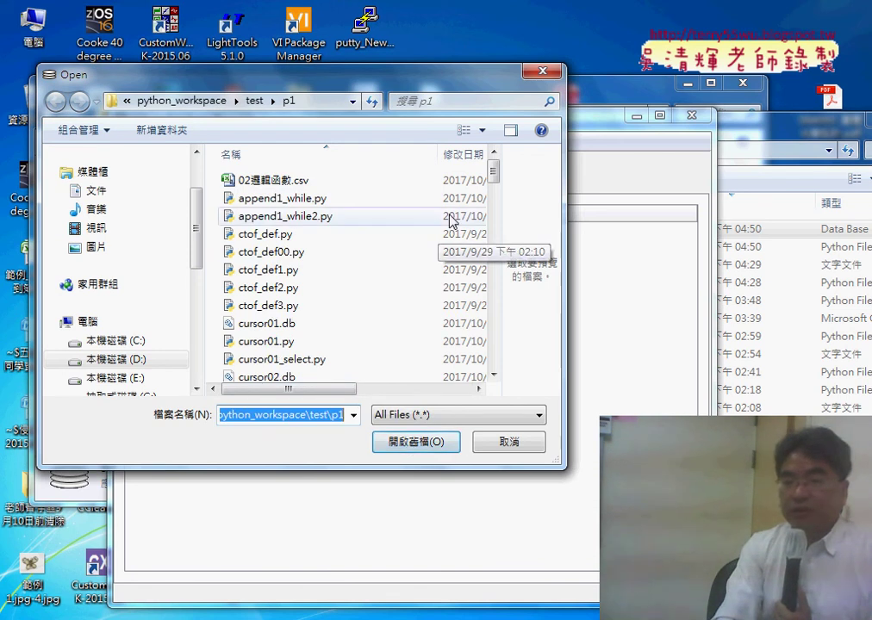
left_click(261, 327)
- Open cursor01.db, expand table01 to show num and tel, and browse its single record
left_click(409, 443)
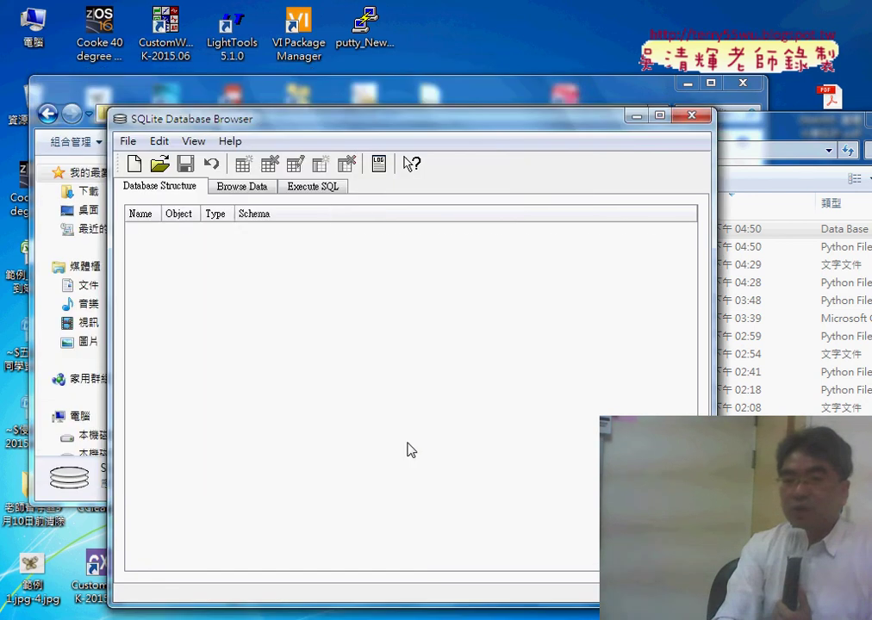
left_click_drag(332, 118, 317, 36)
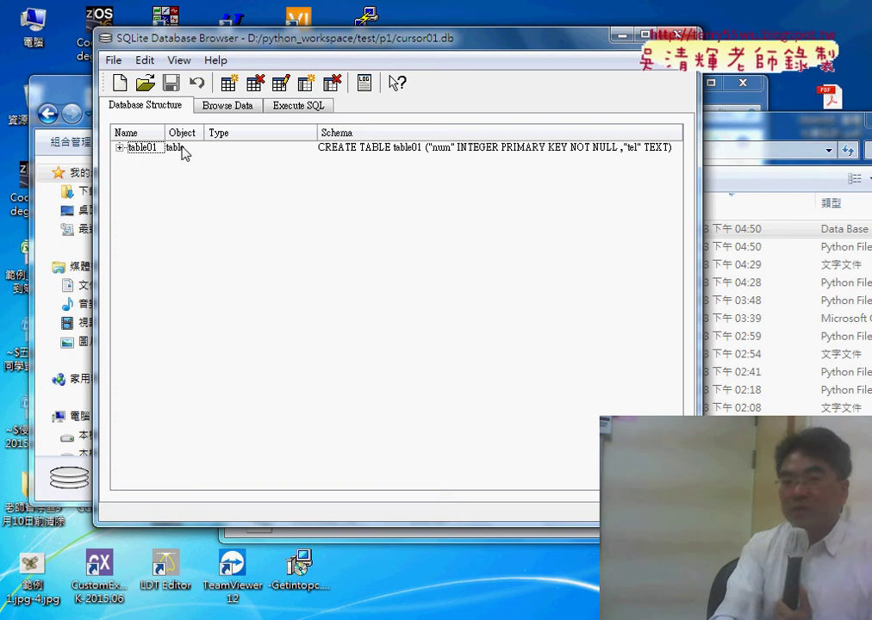
left_click(121, 148)
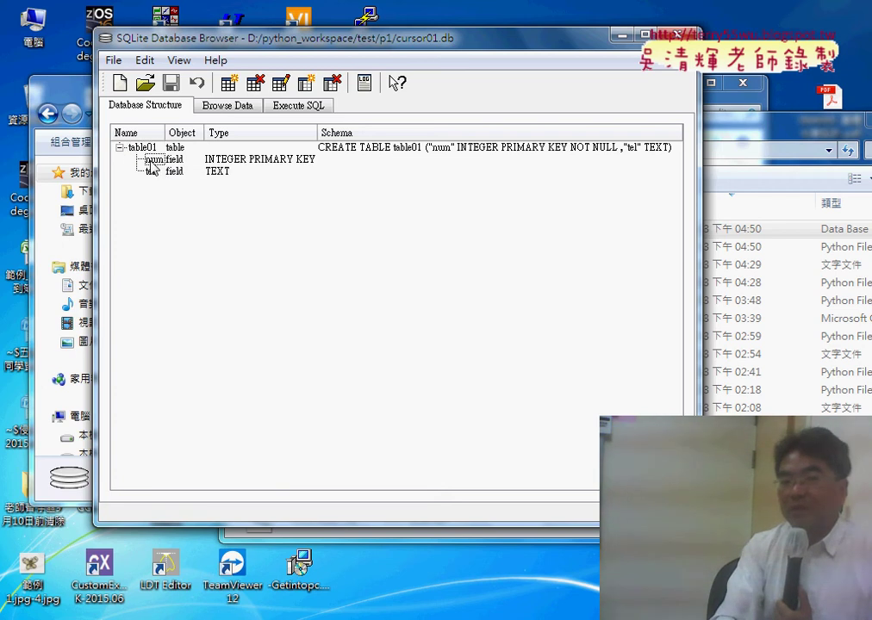
left_click(152, 173)
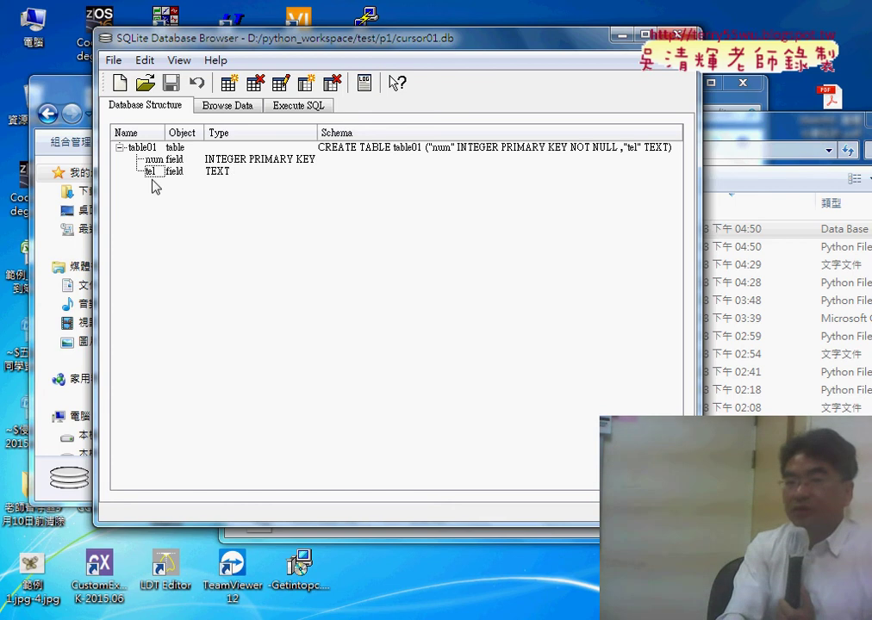
left_click(231, 107)
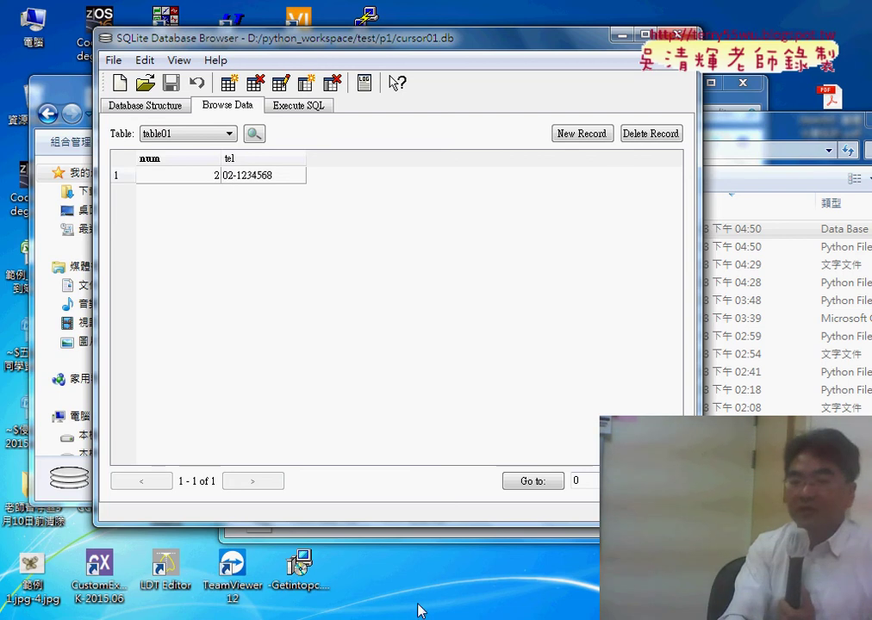
- In Eclipse, point out value 2 and PRIMARY KEY on line 6, then rerun cursor01.py
key("alt+Tab")
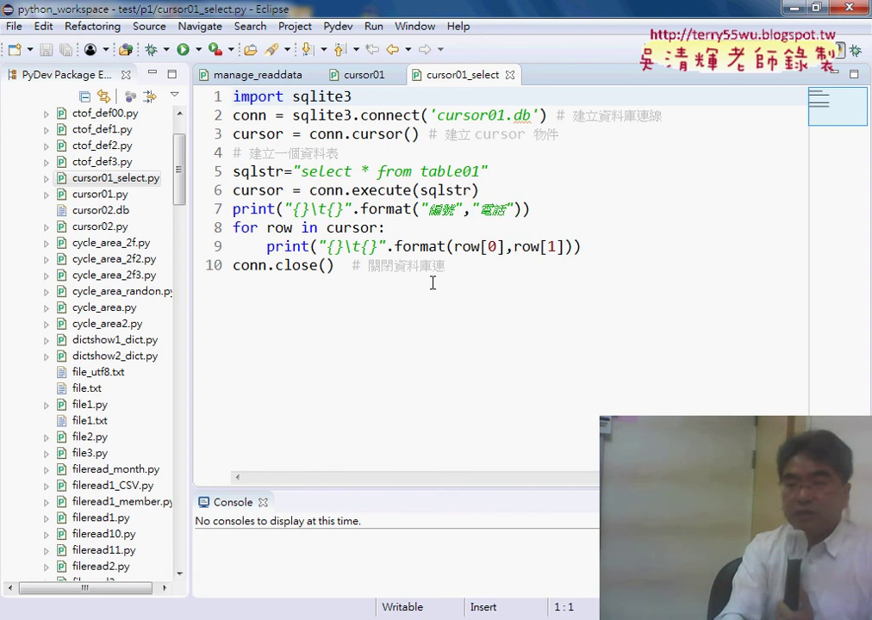
left_click(361, 74)
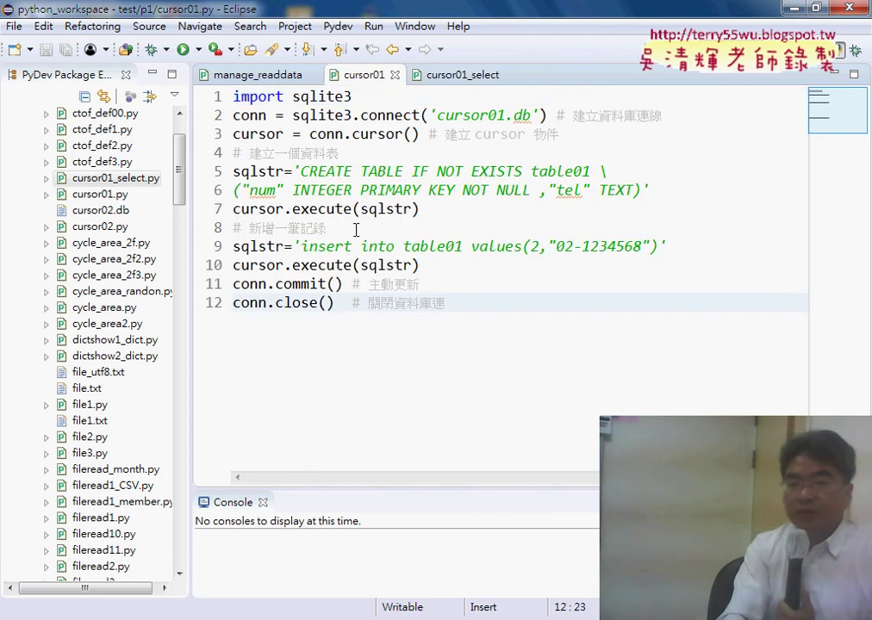
double_click(531, 246)
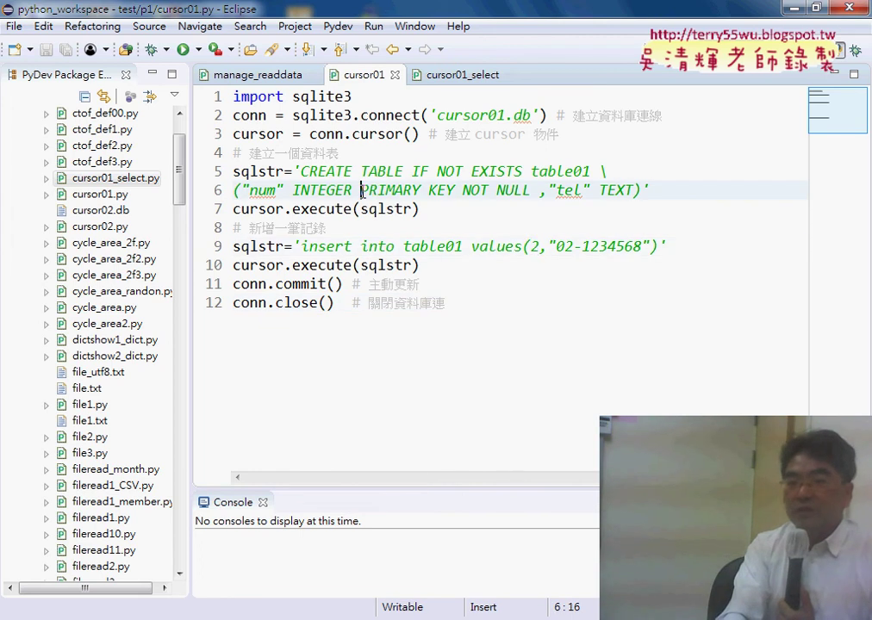
left_click_drag(360, 190, 455, 190)
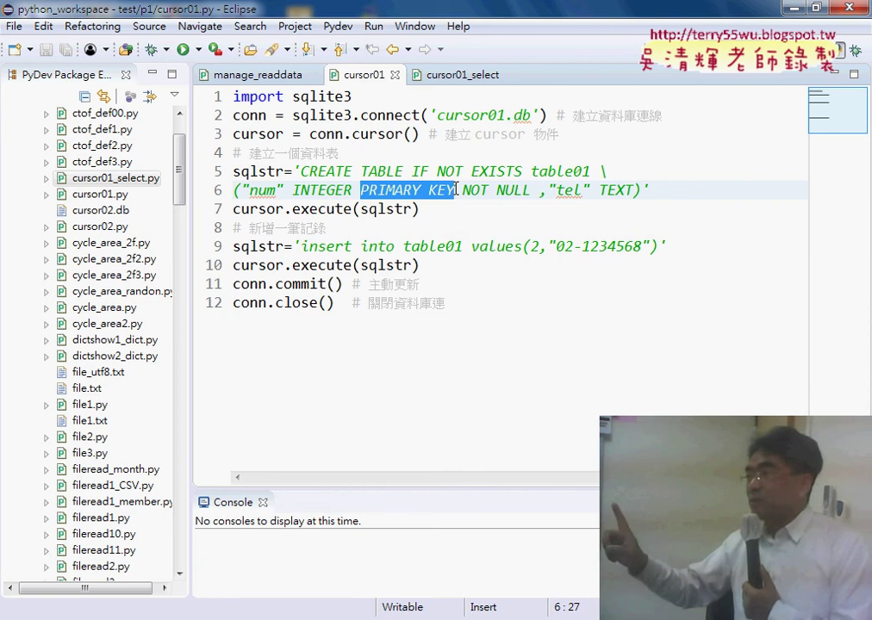
left_click(480, 246)
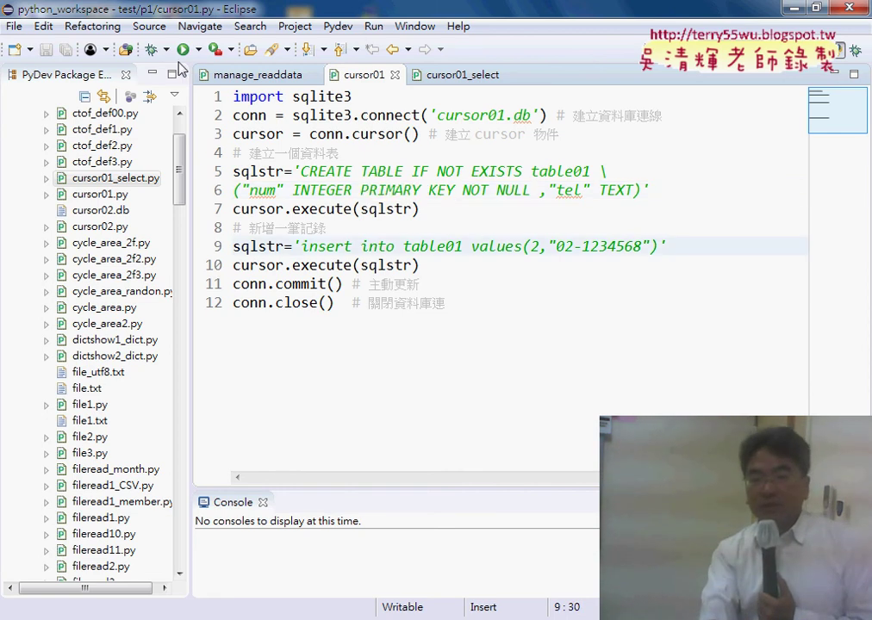
left_click(183, 50)
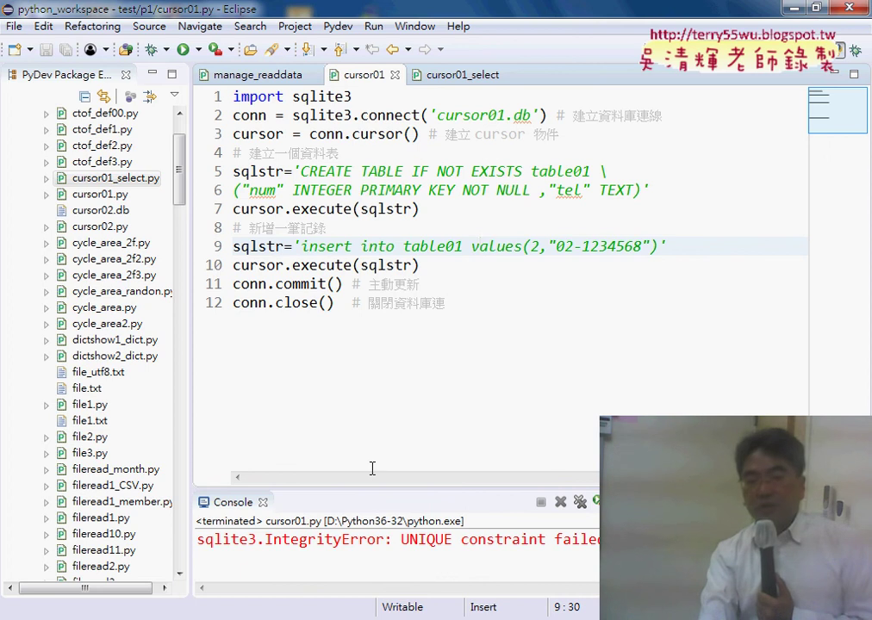
- Review the UNIQUE error and change line 9 to insert num 3 with phone 02-1234557
left_click_drag(377, 489, 392, 231)
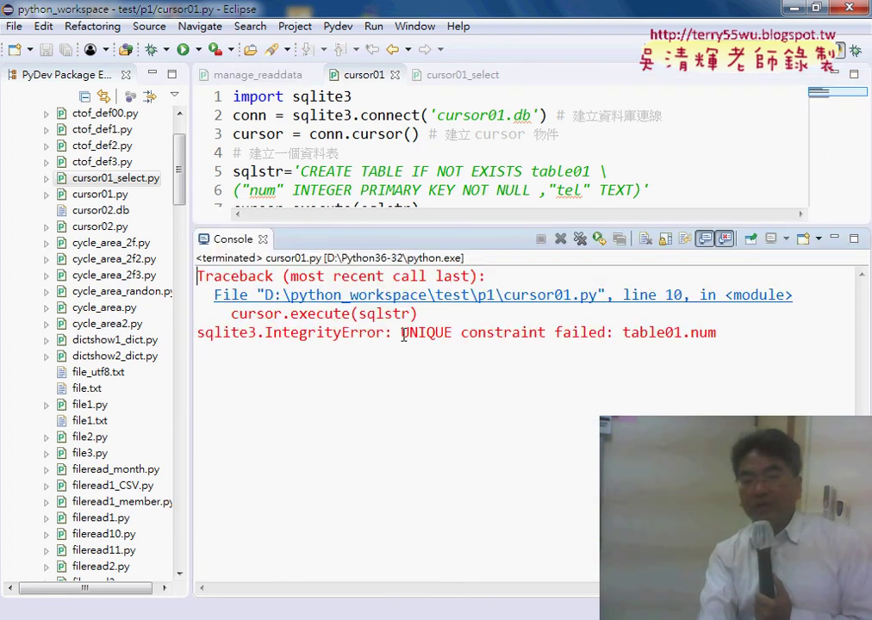
left_click_drag(402, 333, 455, 333)
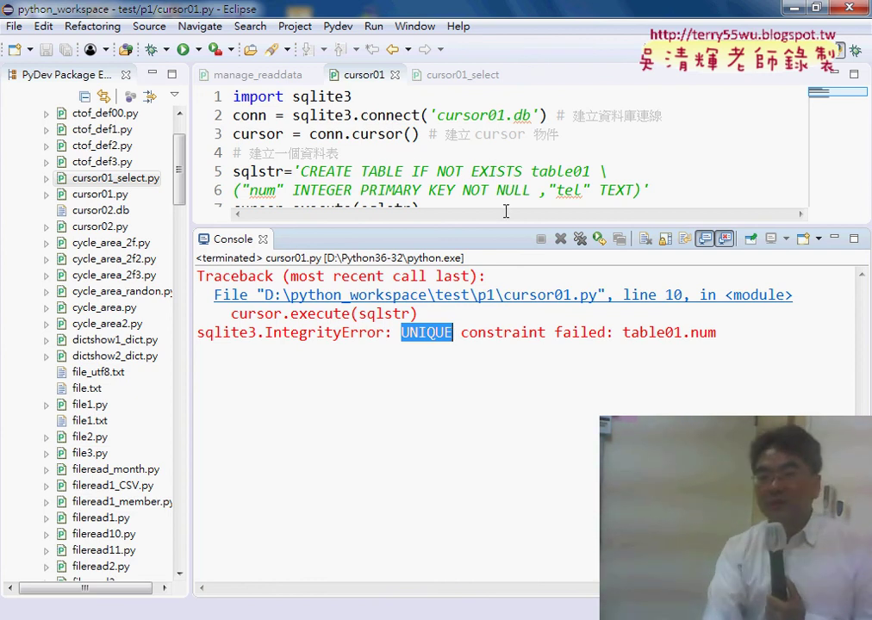
left_click_drag(689, 228, 689, 326)
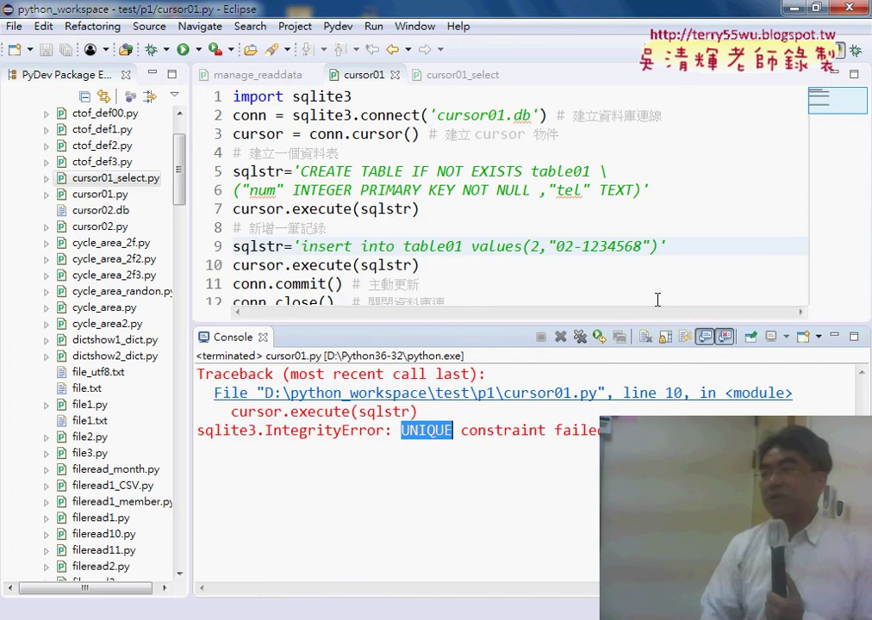
double_click(535, 247)
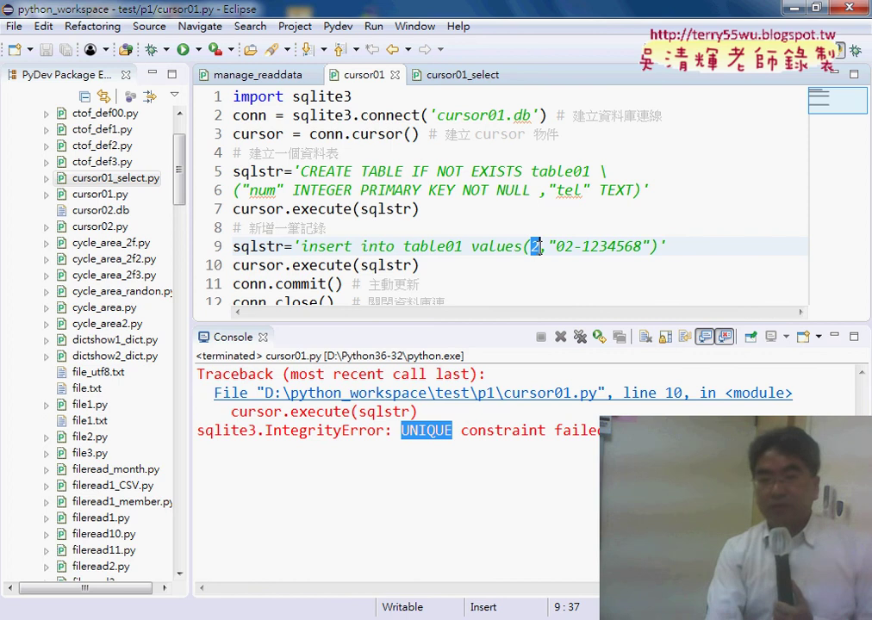
type("3")
left_click_drag(624, 247, 643, 247)
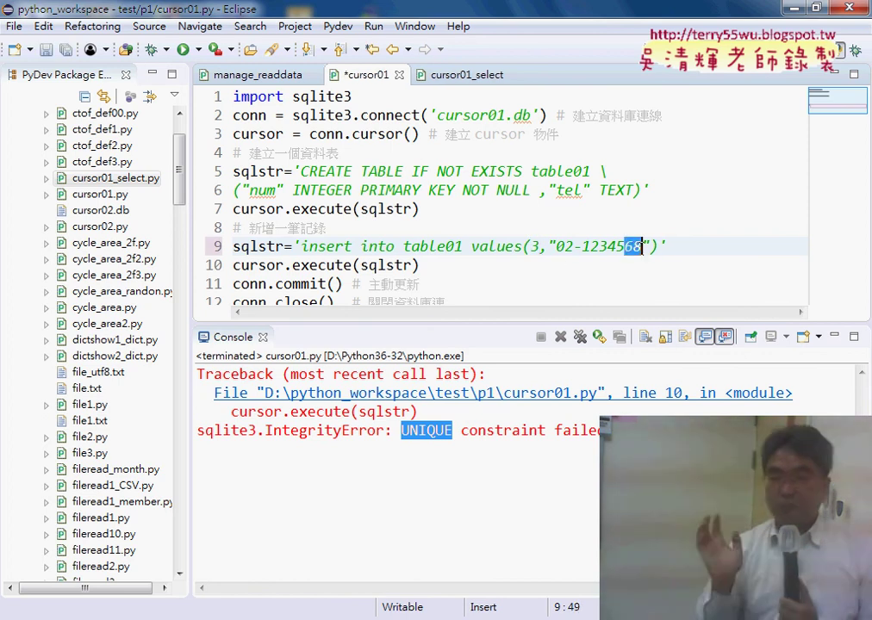
type("57")
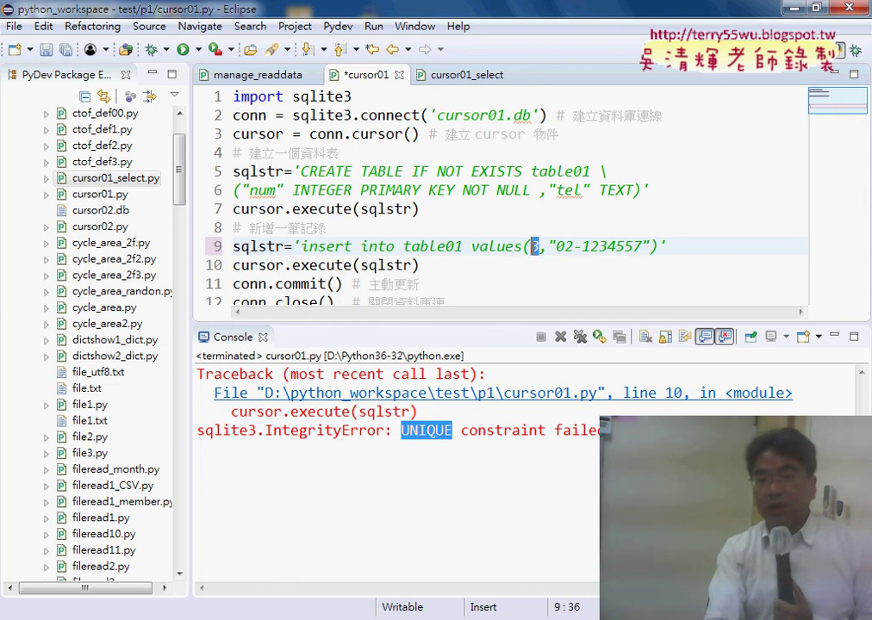
- Save and rerun cursor01.py, then return to the database browser
left_click_drag(360, 191, 505, 193)
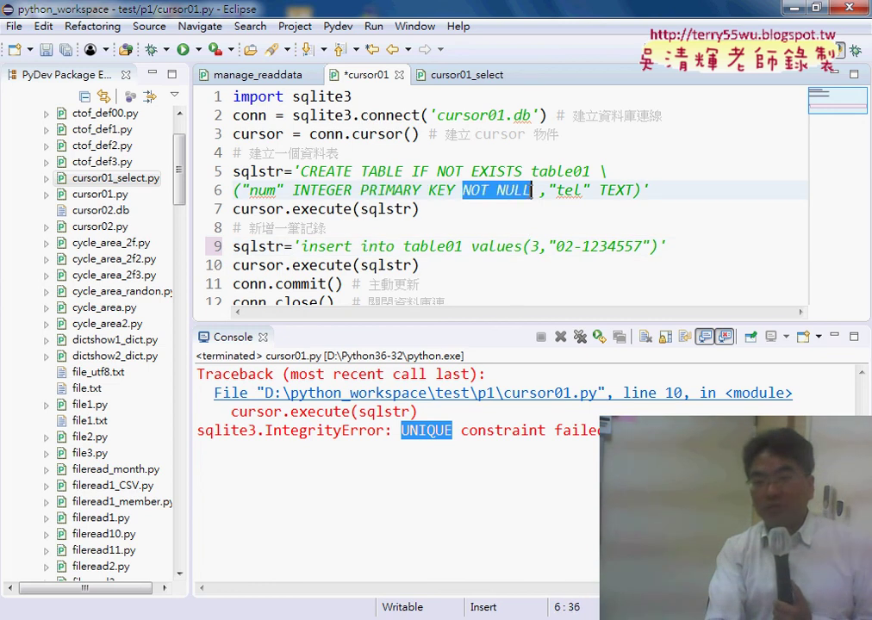
left_click_drag(362, 190, 531, 196)
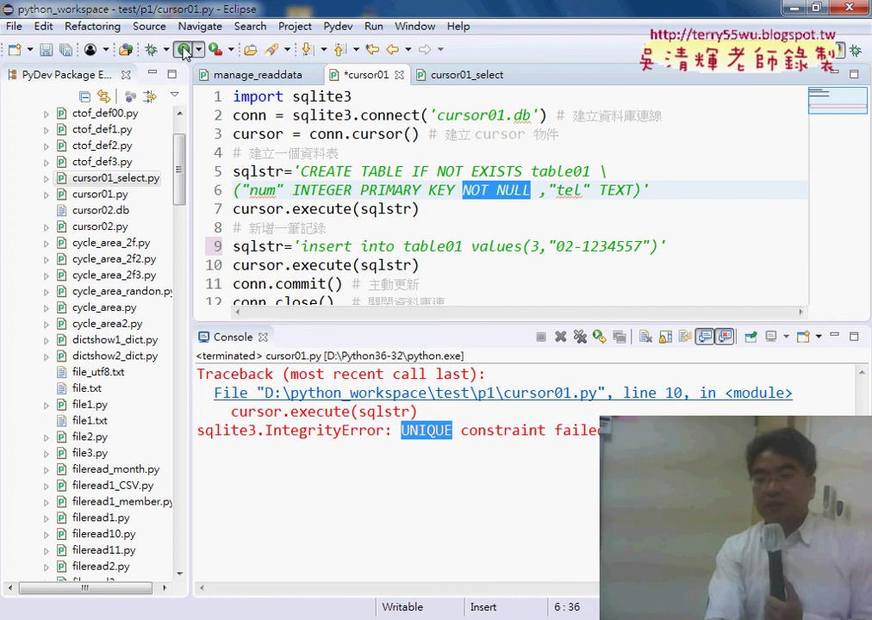
left_click(184, 50)
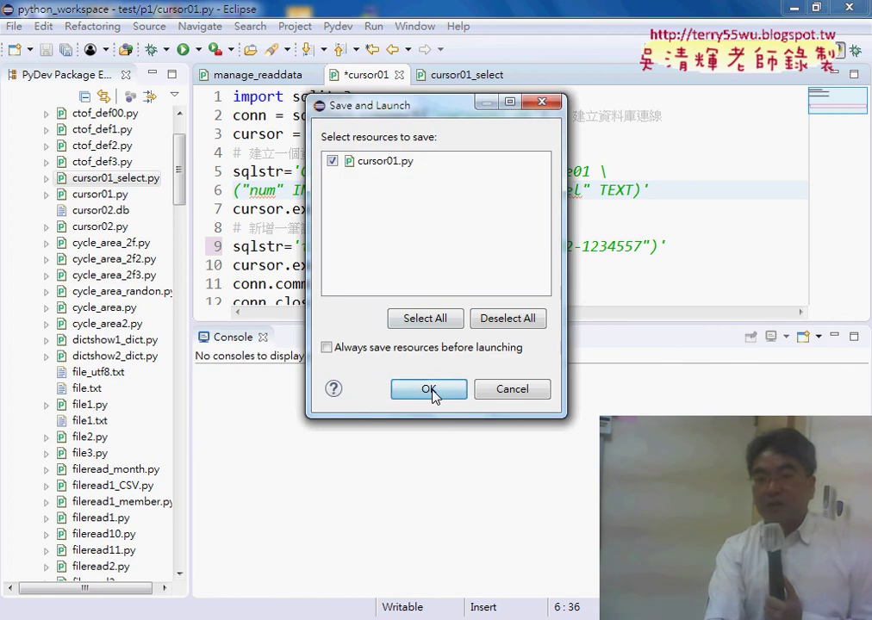
left_click(432, 389)
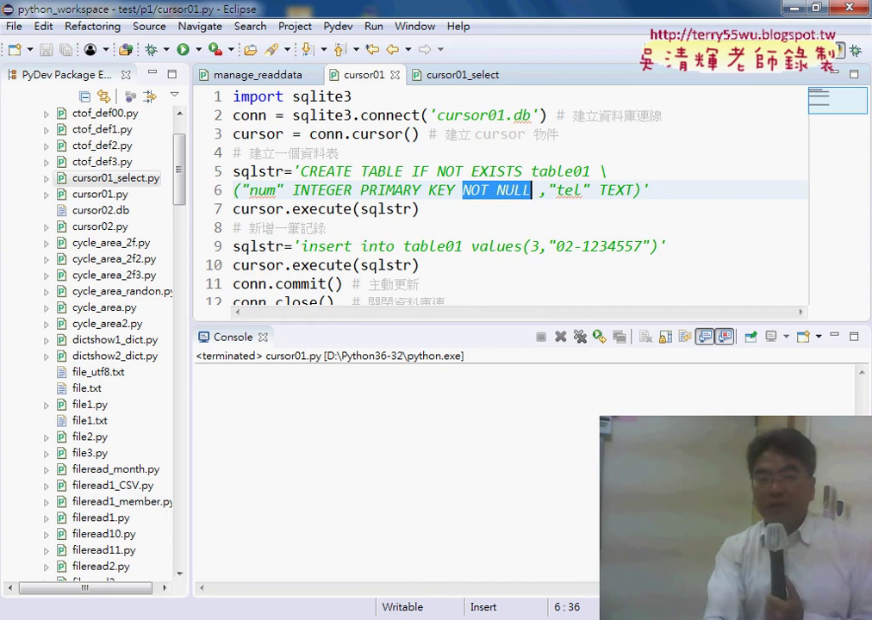
key("alt+Tab")
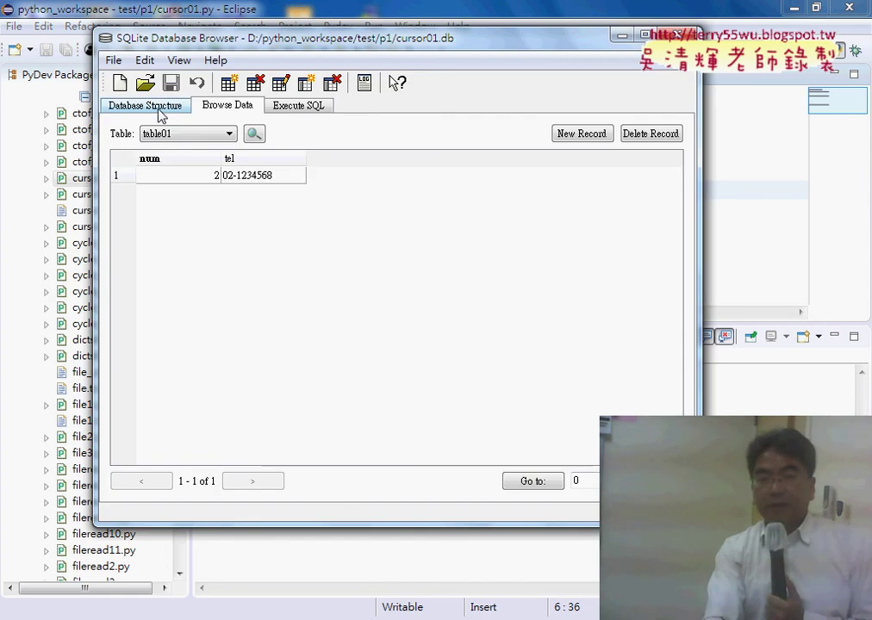
left_click(155, 107)
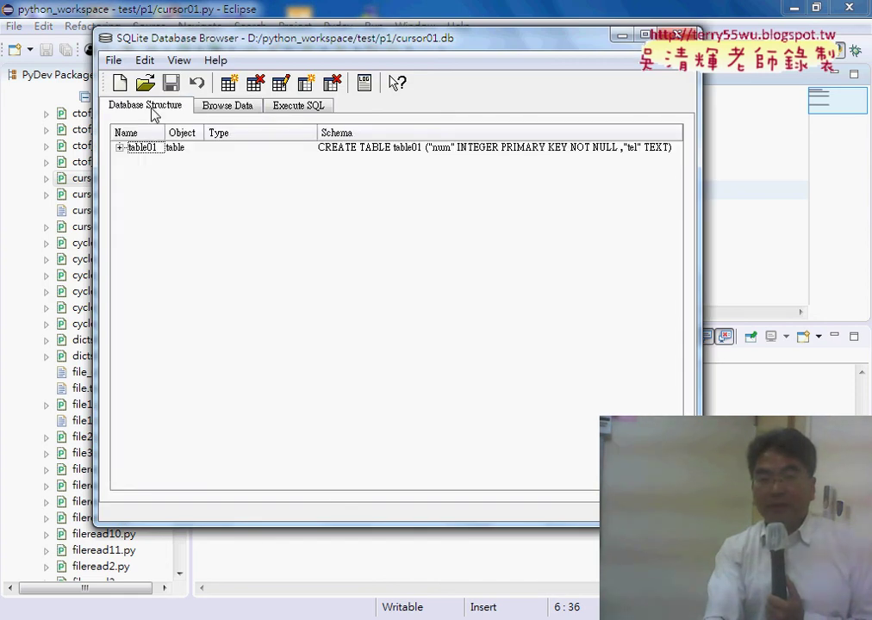
left_click(213, 115)
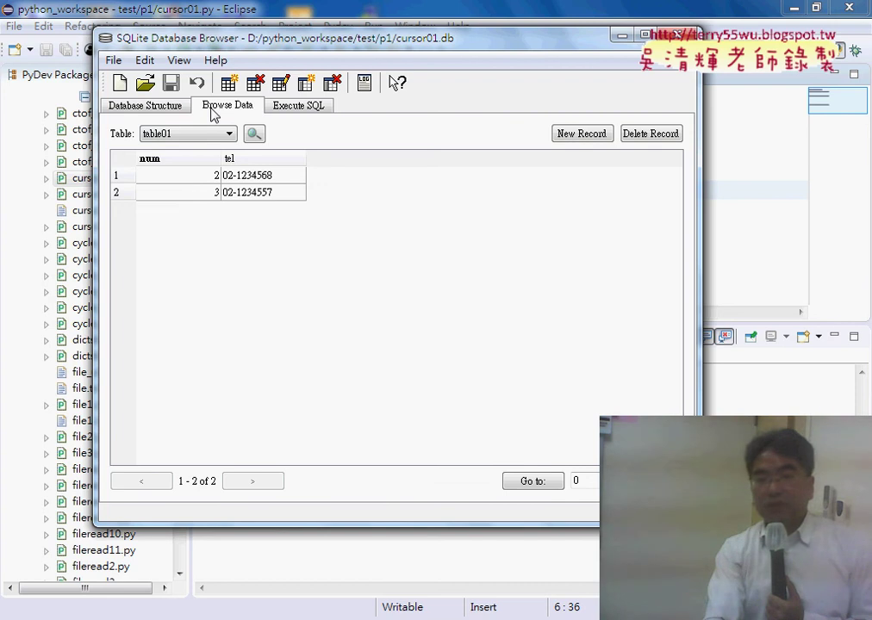
left_click(212, 195)
left_click(255, 200)
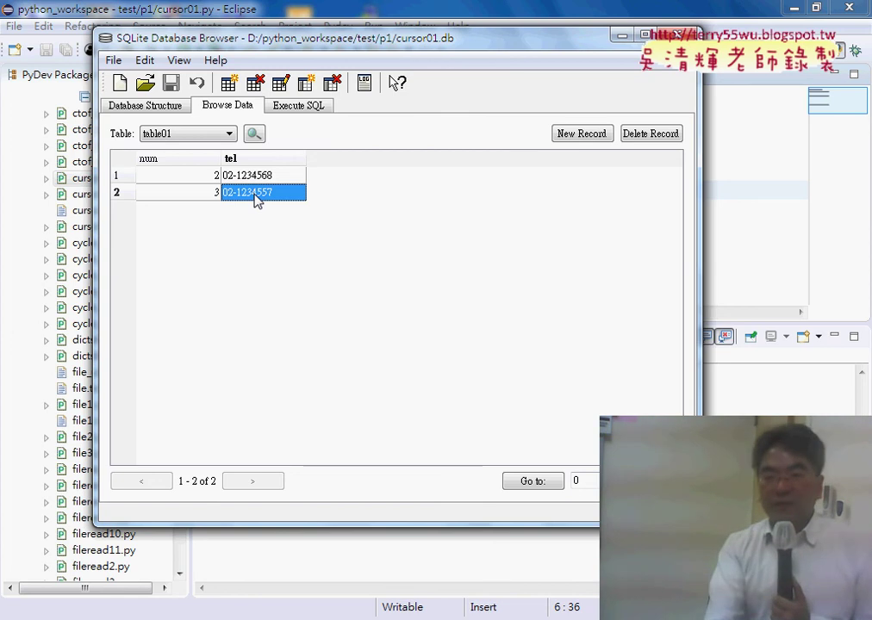
- Enlarge the editor to all 12 lines and highlight cursor01.db, table01 and the phone value
left_click(742, 227)
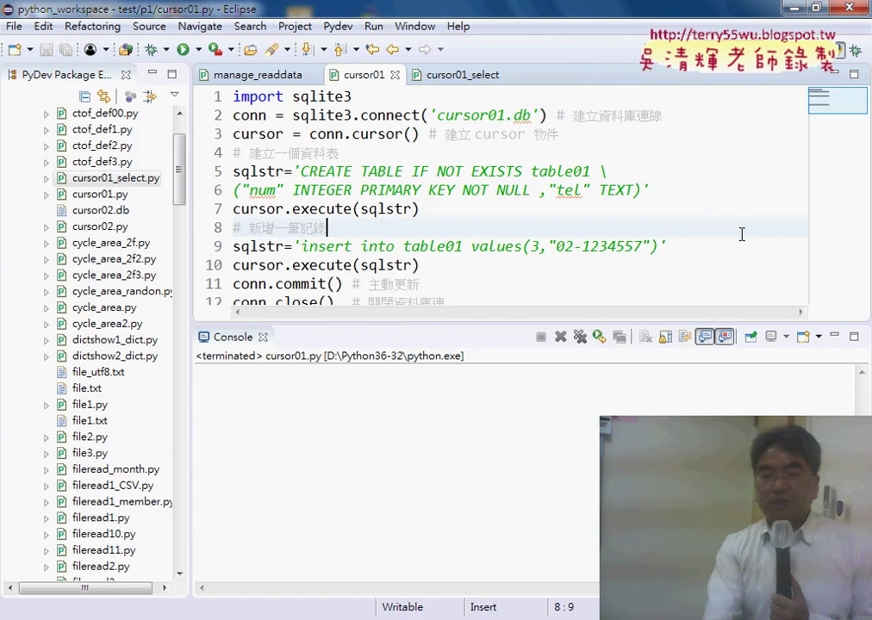
left_click_drag(583, 322, 581, 416)
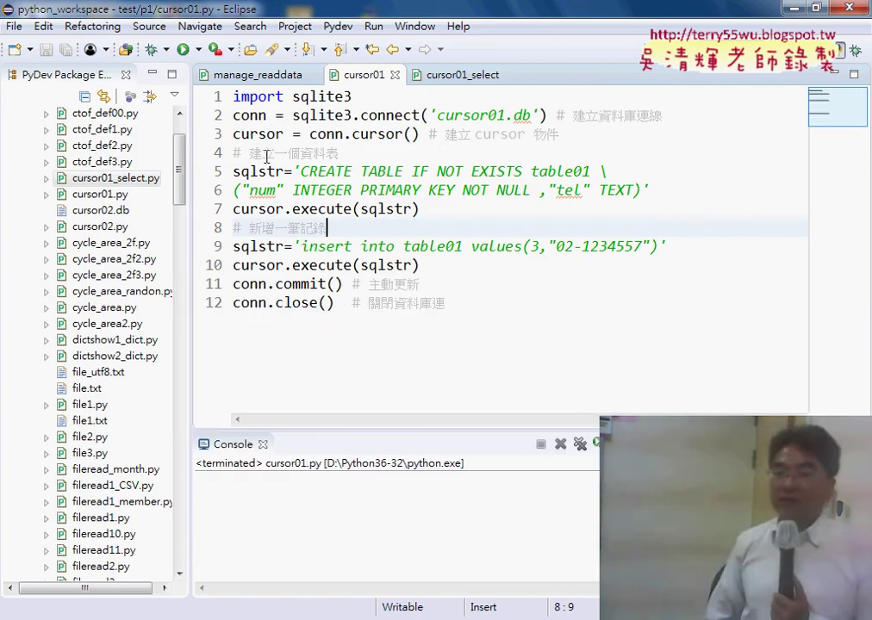
mouse_move(371, 258)
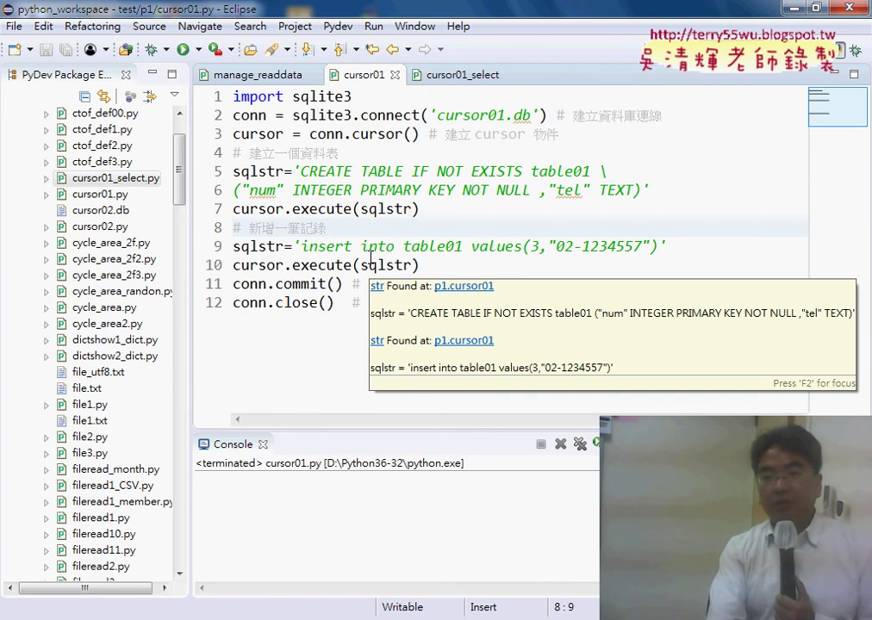
left_click_drag(428, 115, 539, 117)
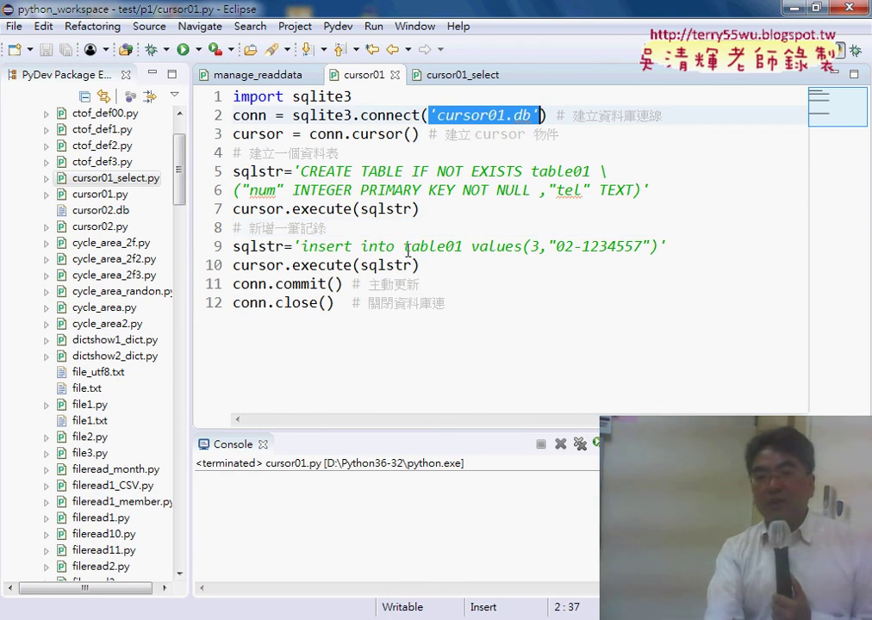
left_click_drag(404, 247, 464, 247)
left_click(311, 247)
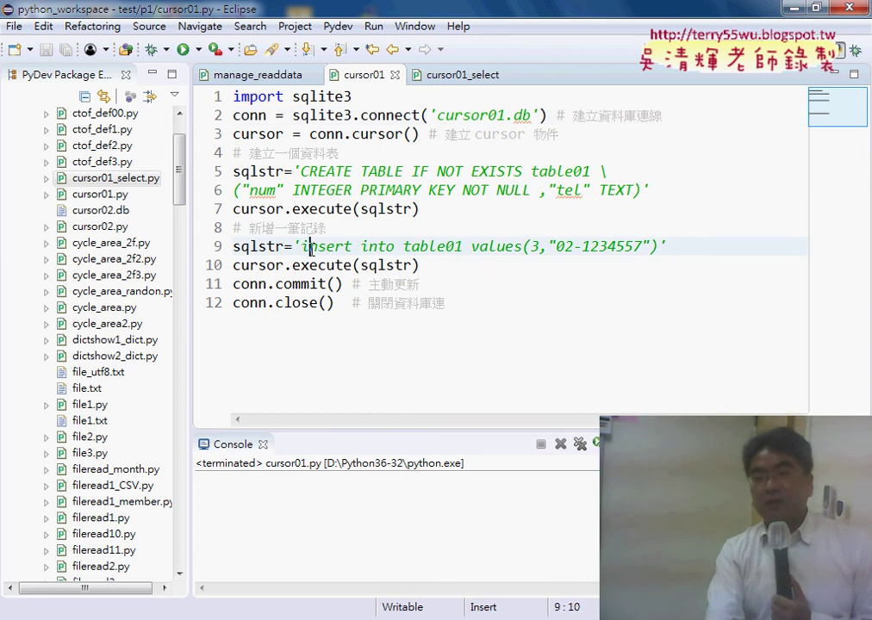
left_click_drag(549, 248, 652, 247)
mouse_move(654, 254)
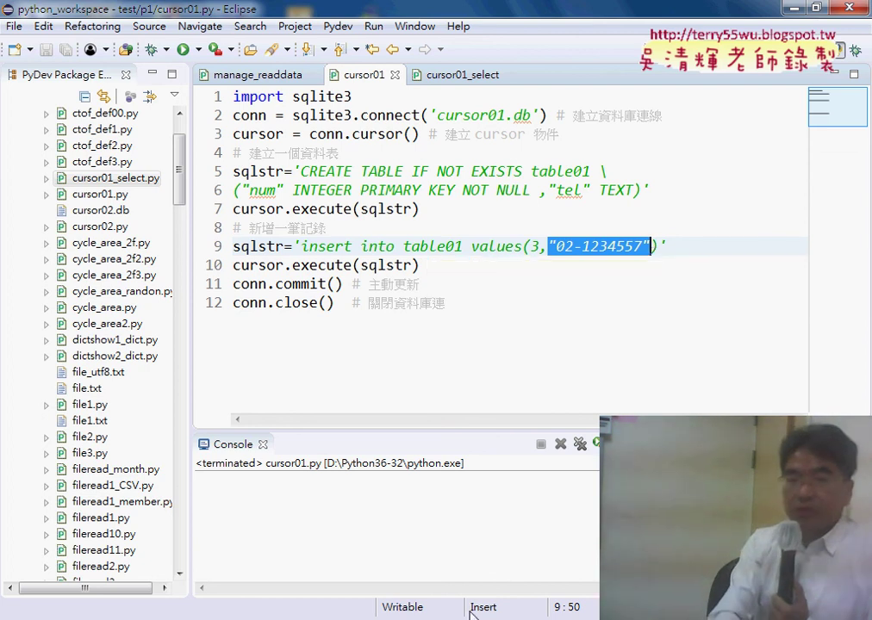
key("alt+Tab")
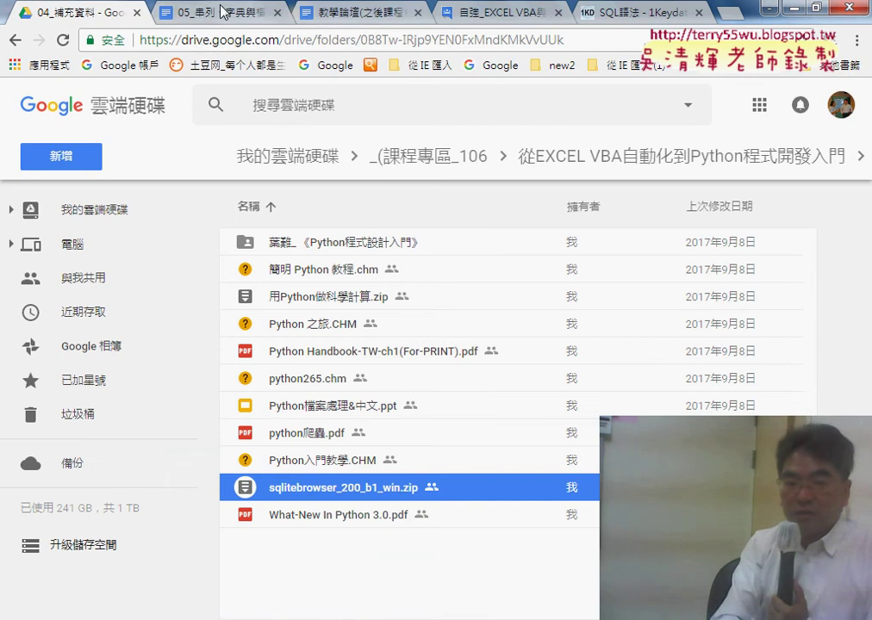
- Open the 05_串列、字典與檔案處理與資料庫處理 document and scroll to the cursor02.db autoincrement example
left_click(222, 11)
scroll(477, 277, "down", 3)
scroll(412, 326, "down", 2)
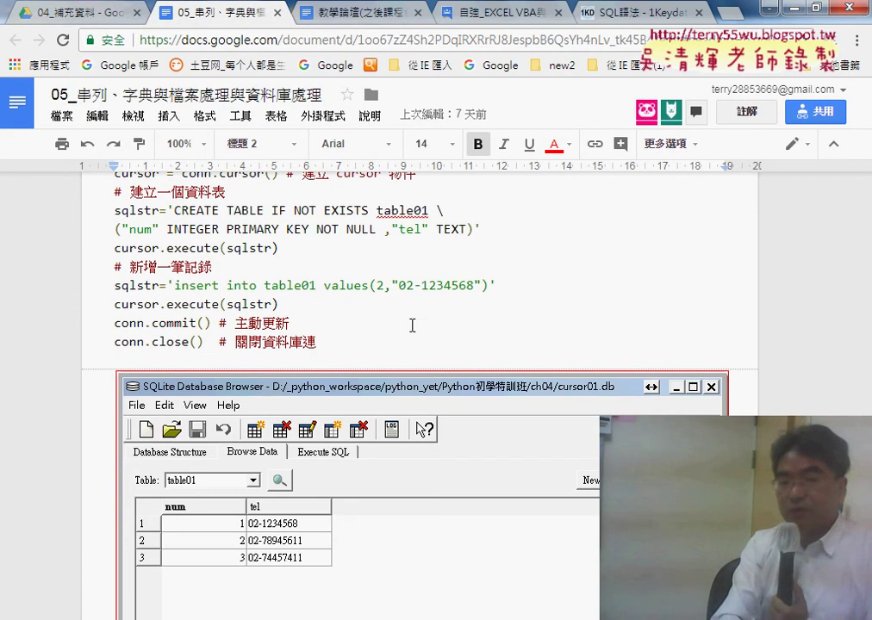
scroll(298, 318, "down", 2)
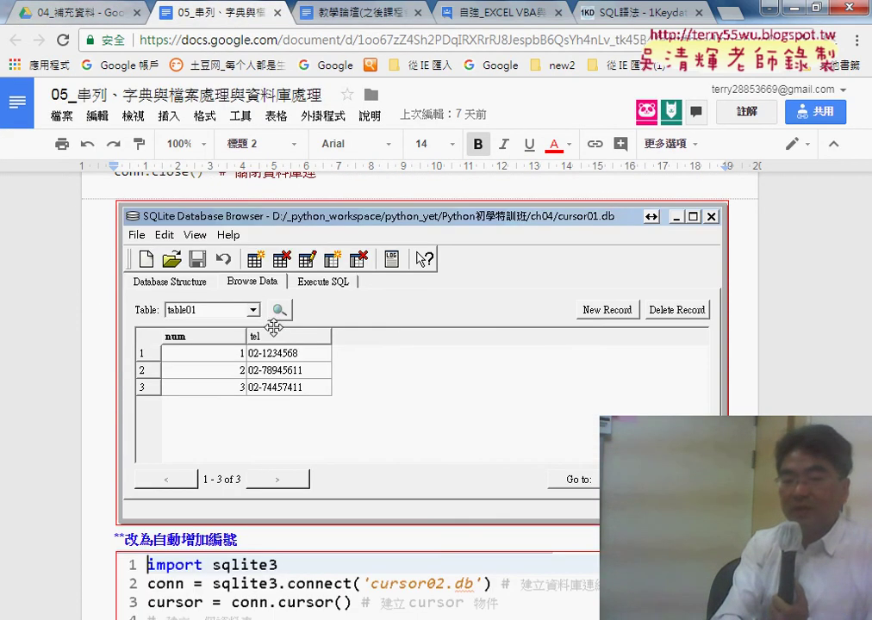
scroll(413, 327, "down", 1)
scroll(412, 383, "down", 1)
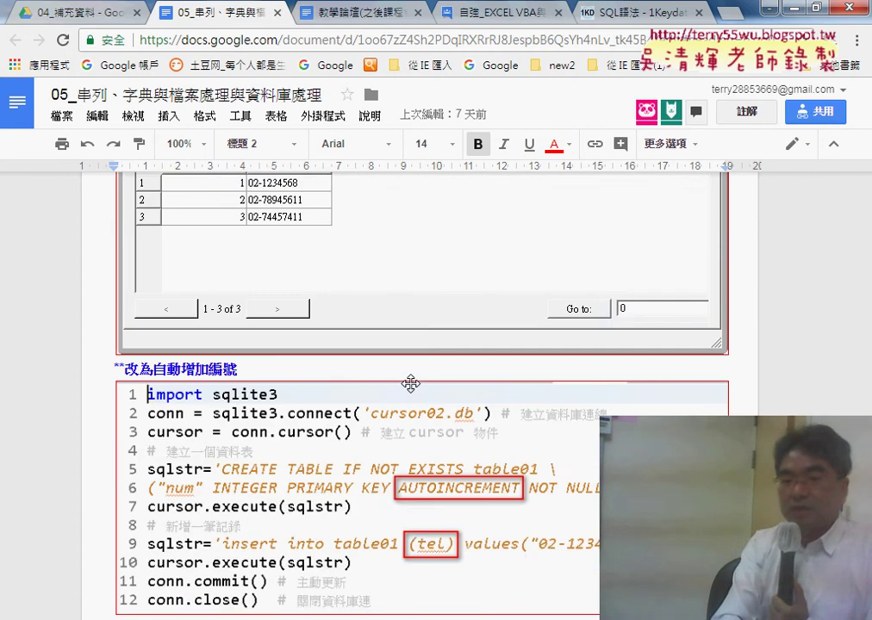
scroll(412, 329, "down", 1)
scroll(412, 383, "down", 2)
scroll(412, 383, "up", 1)
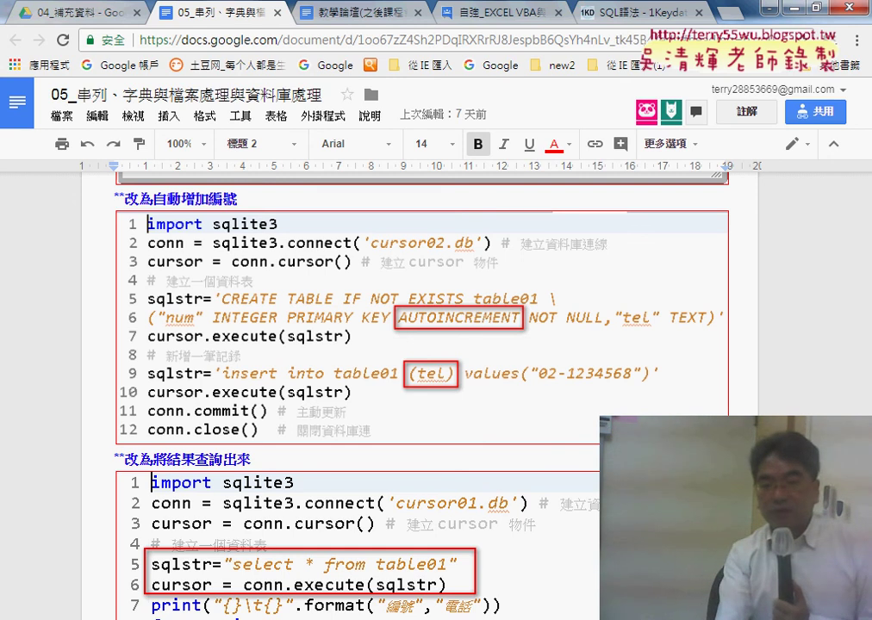
scroll(532, 370, "down", 2)
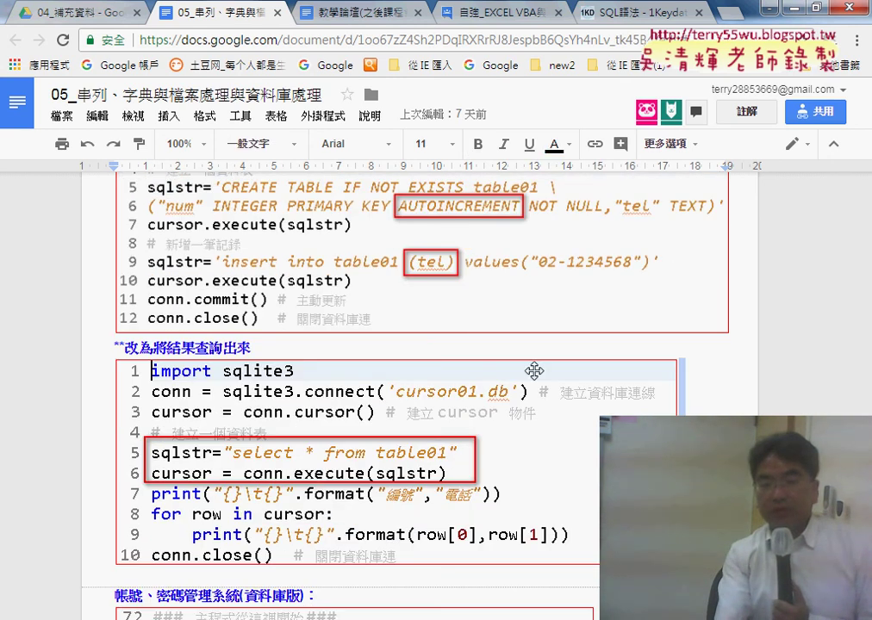
scroll(436, 241, "down", 1)
scroll(458, 336, "up", 2)
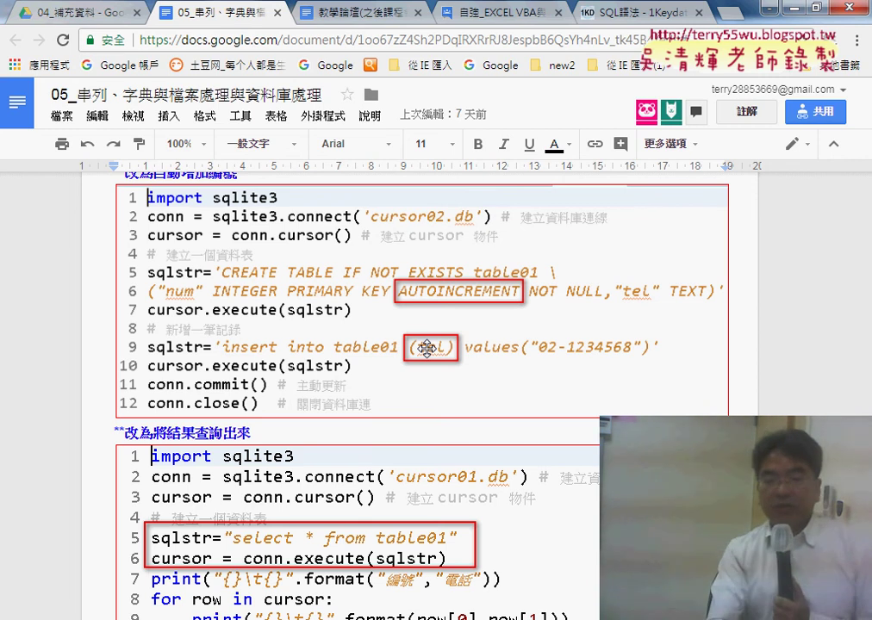
scroll(441, 355, "down", 2)
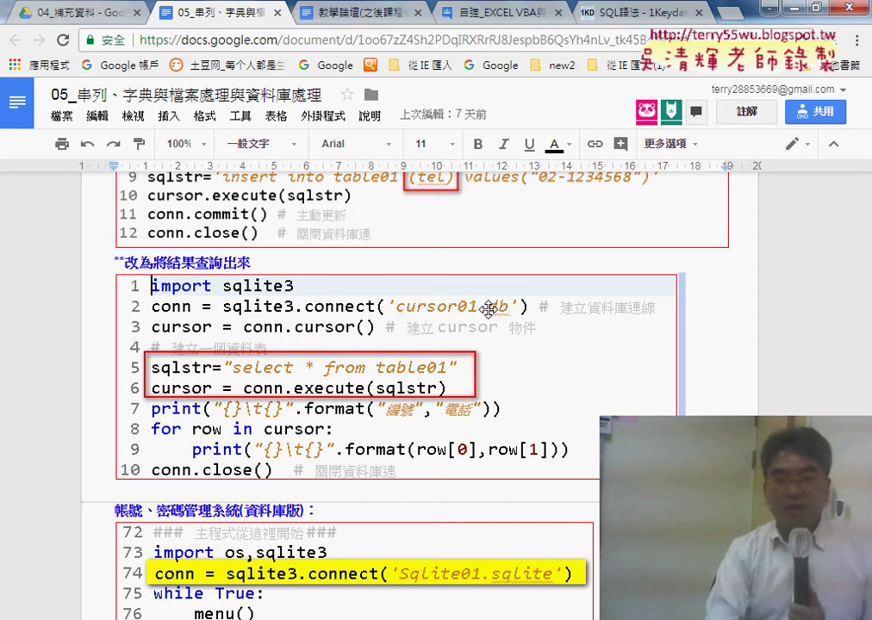
scroll(510, 316, "up", 1)
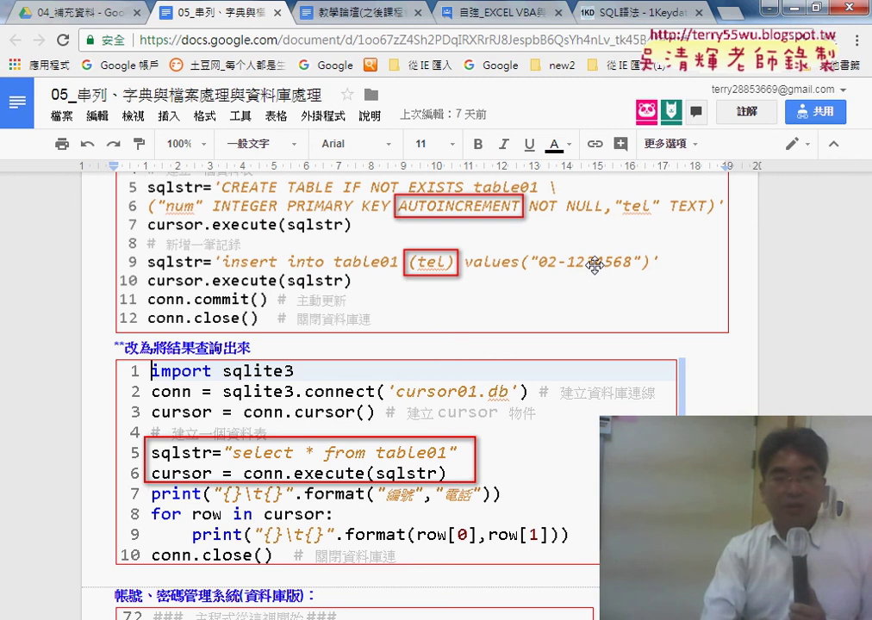
scroll(481, 238, "up", 1)
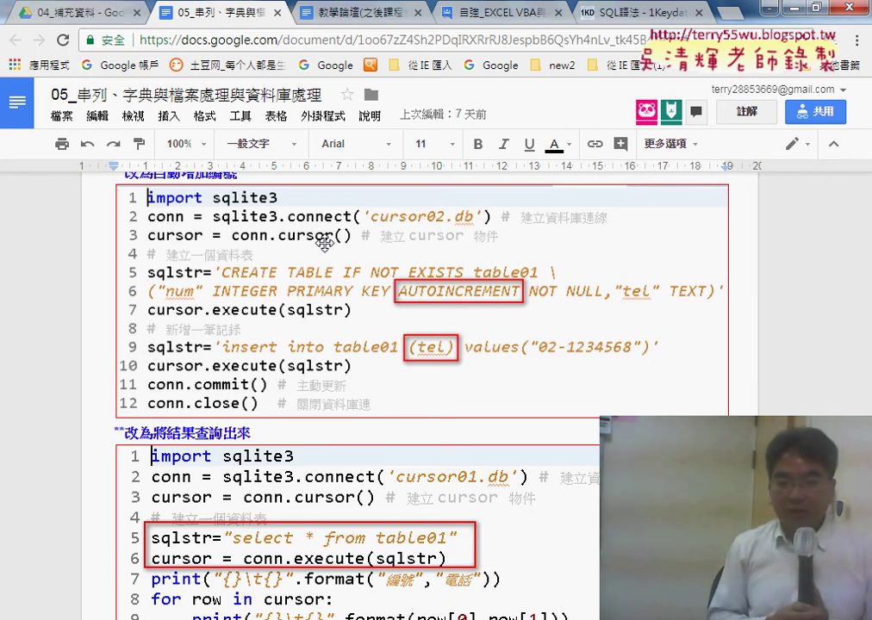
- Scroll lesson 05 back up to the cursor01 screenshot and the table01 insert code
scroll(324, 245, "down", 1)
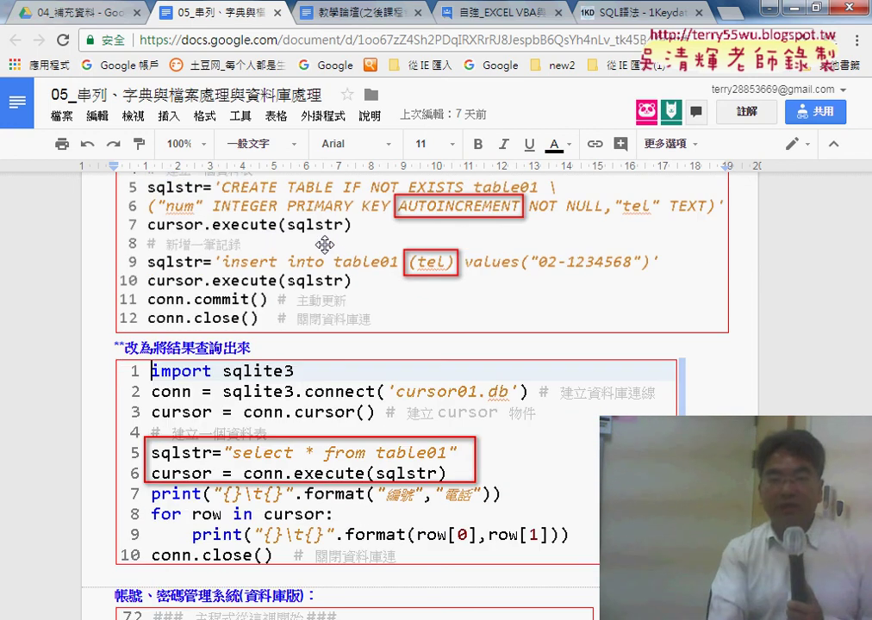
scroll(324, 245, "down", 1)
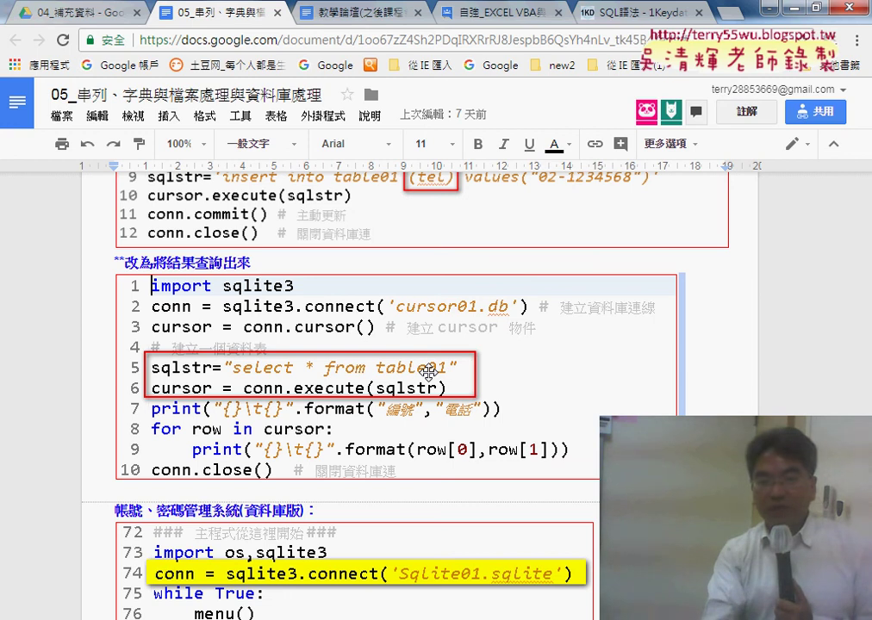
scroll(435, 341, "up", 1)
scroll(440, 316, "up", 3)
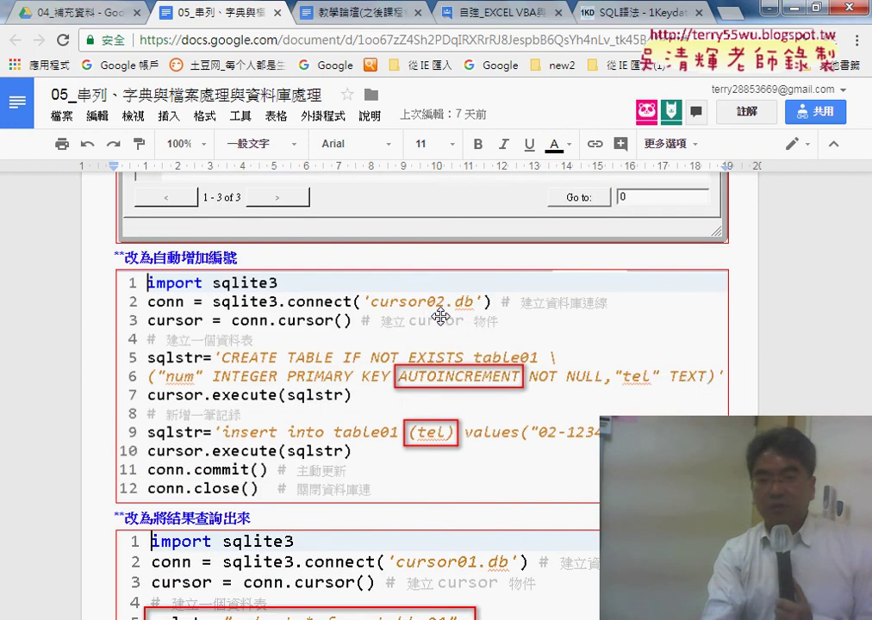
scroll(440, 316, "up", 3)
scroll(440, 316, "up", 2)
scroll(440, 316, "up", 2)
scroll(442, 316, "up", 1)
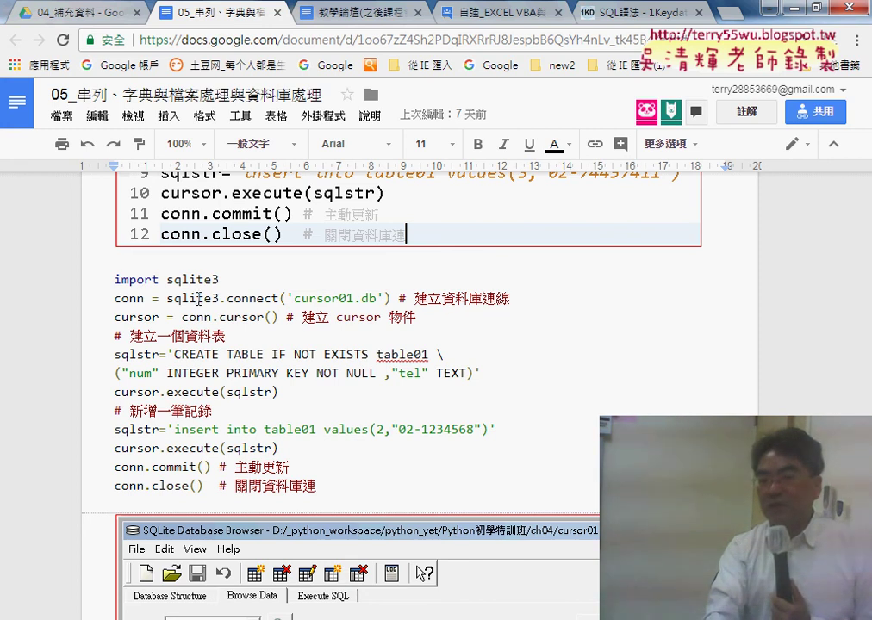
- Highlight sqlite3, conn and cursor in the example code, then go to the 1Keydata SQL語法 page
left_click_drag(167, 280, 212, 279)
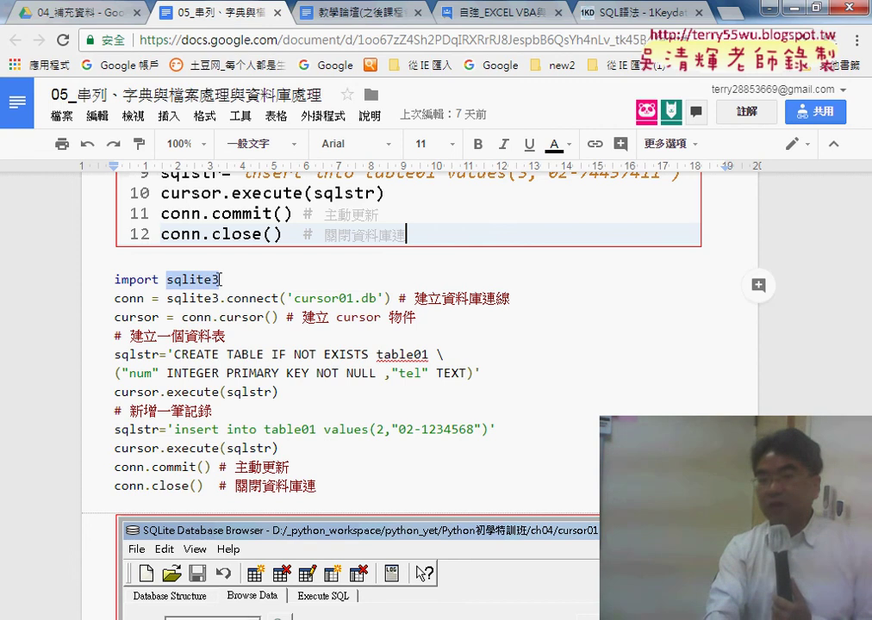
double_click(129, 298)
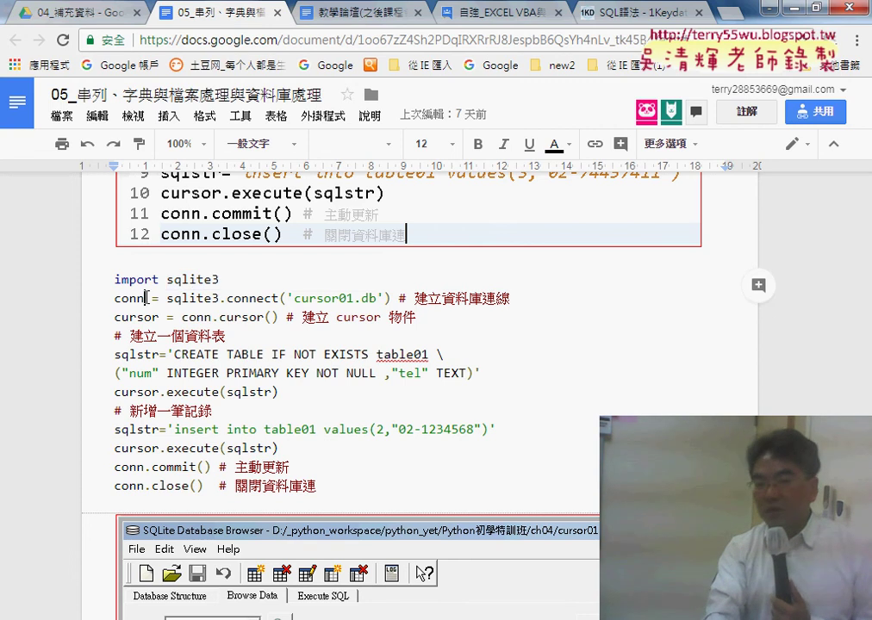
left_click(318, 298)
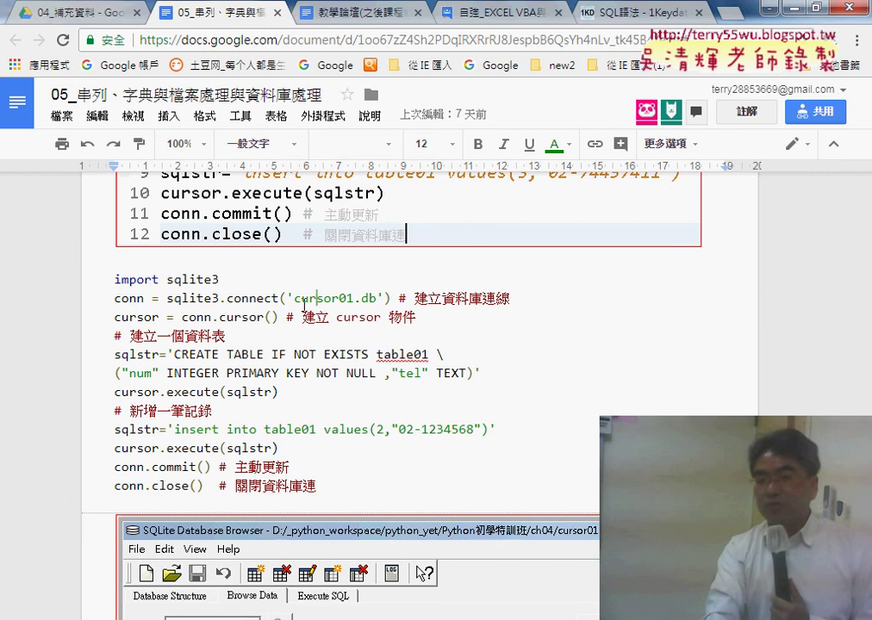
left_click_drag(159, 317, 134, 317)
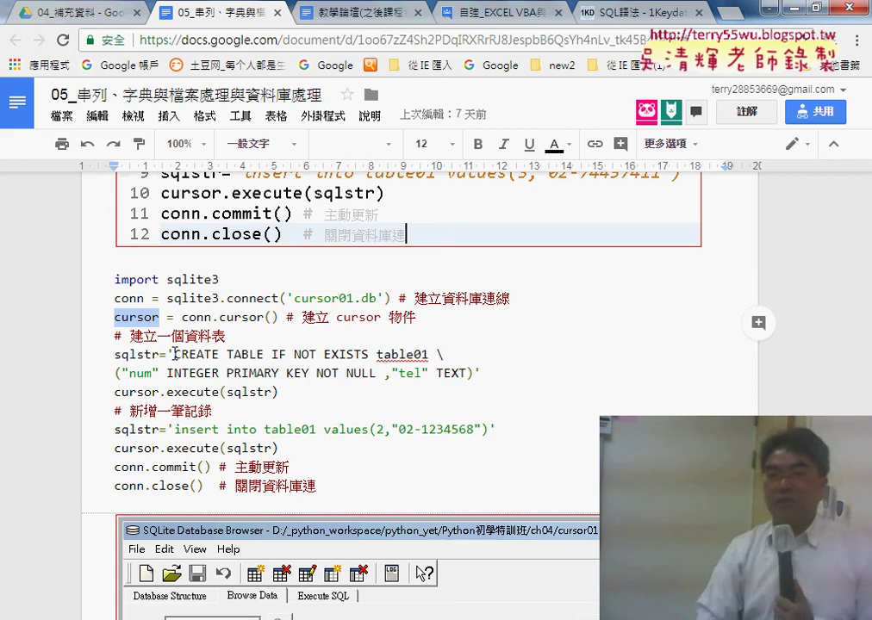
left_click(633, 16)
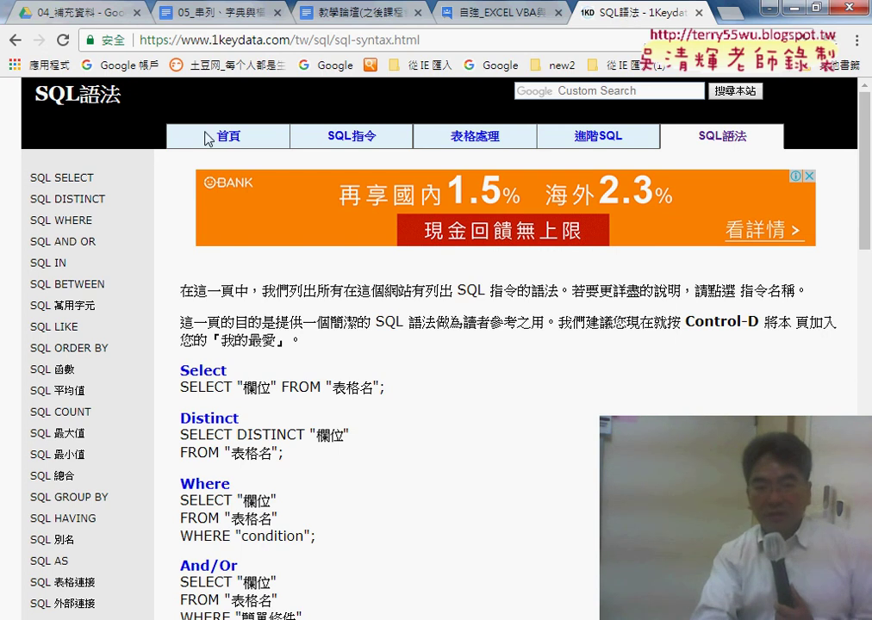
- Scroll the 1Keydata sidebar and open the SQL Select lesson
scroll(127, 329, "down", 3)
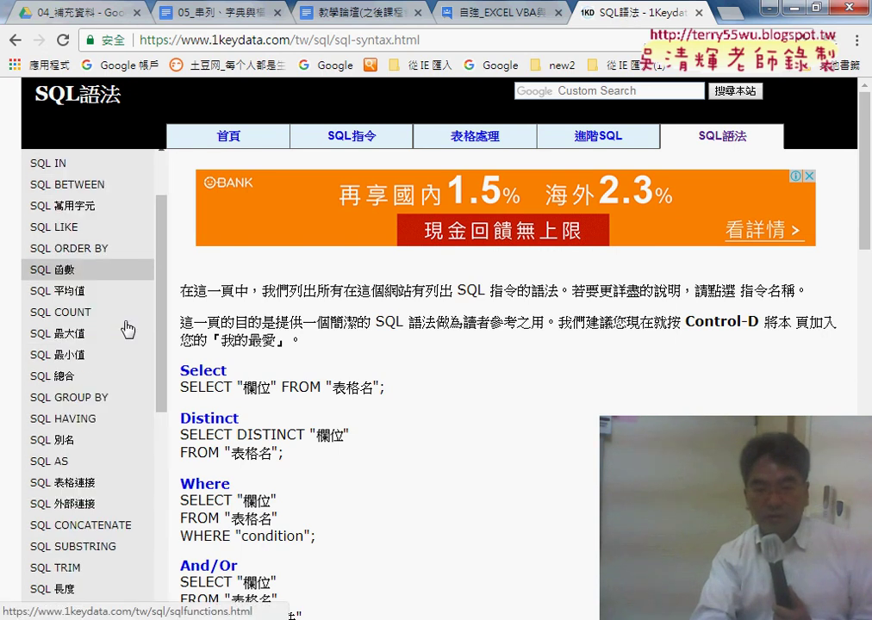
scroll(125, 330, "down", 2)
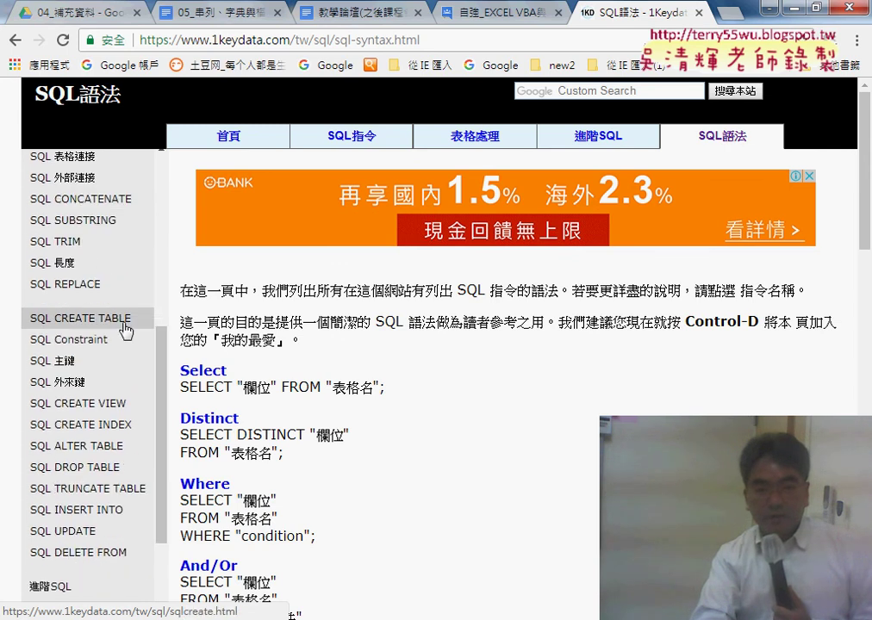
scroll(125, 330, "up", 2)
scroll(127, 330, "up", 1)
scroll(126, 330, "up", 1)
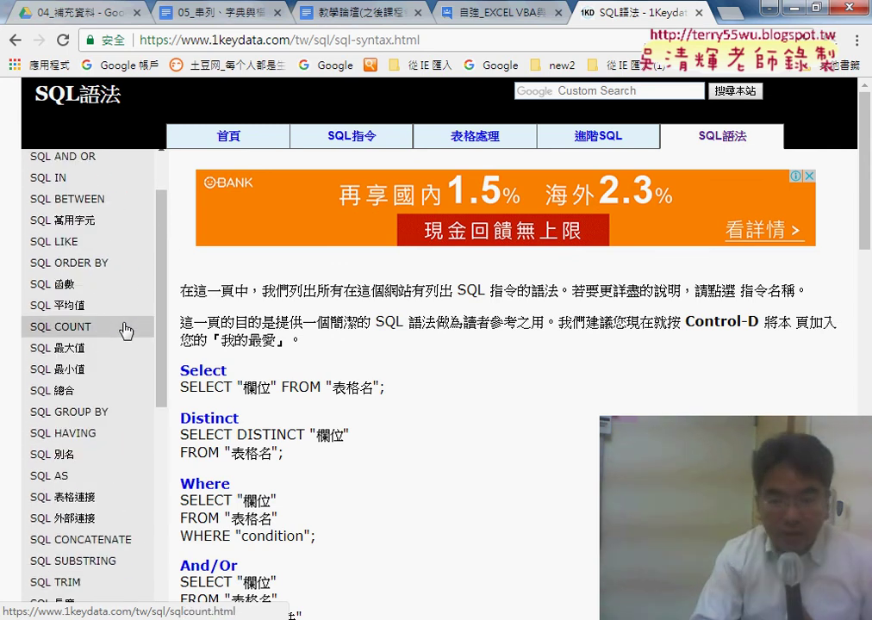
scroll(127, 330, "up", 1)
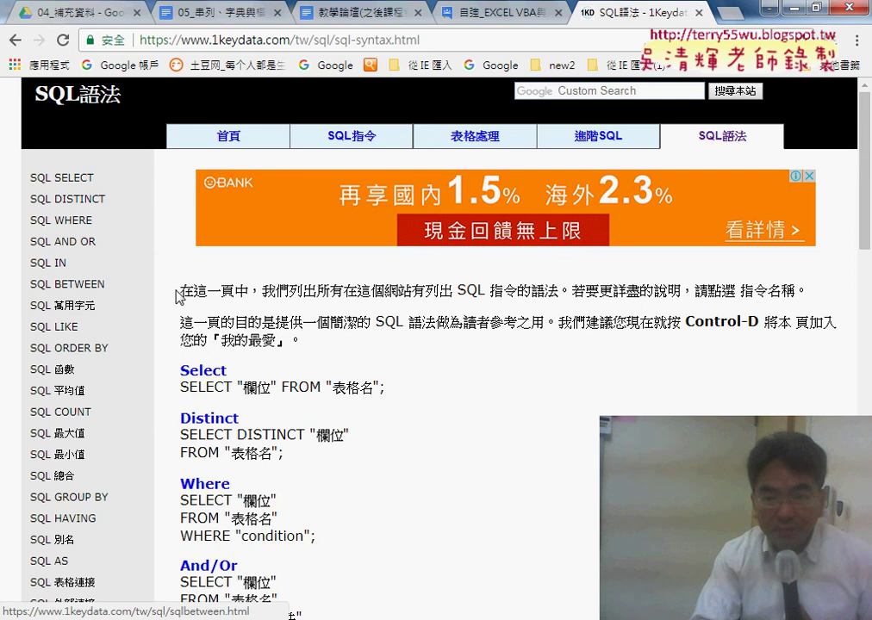
left_click(359, 139)
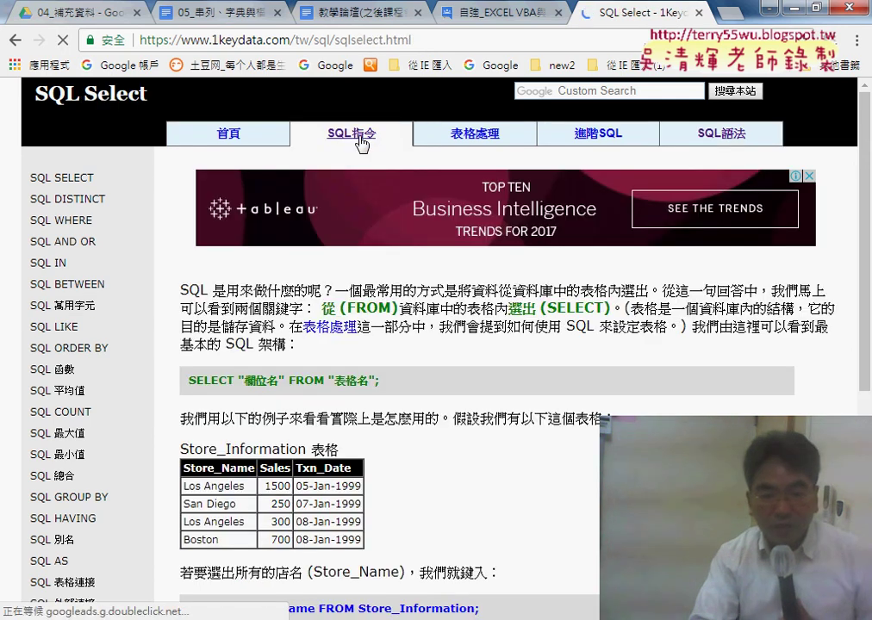
- Scroll through the lesson content, then go back to SQL Select with its Store_Information table
scroll(156, 312, "down", 3)
scroll(156, 312, "down", 1)
scroll(156, 311, "down", 1)
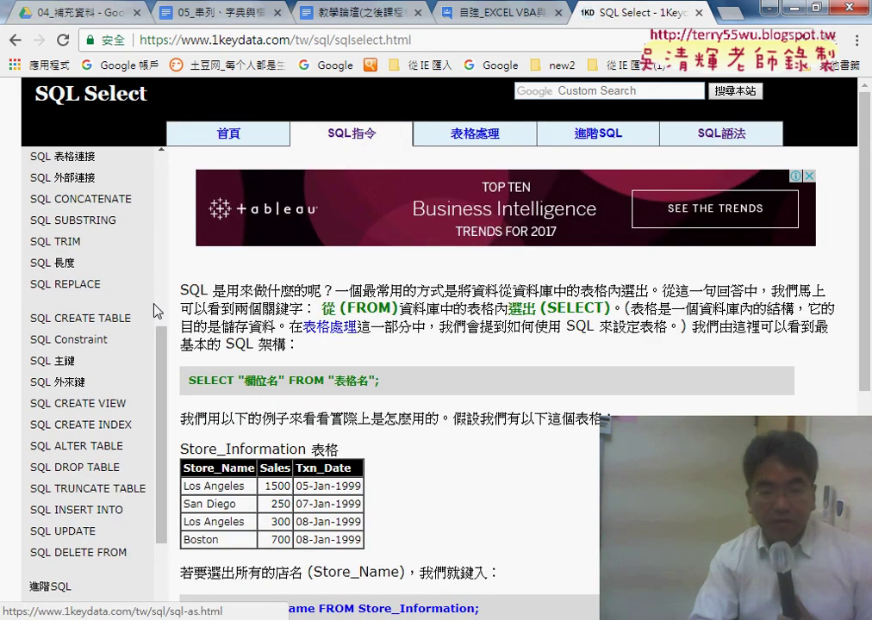
scroll(156, 312, "down", 1)
scroll(156, 311, "down", 1)
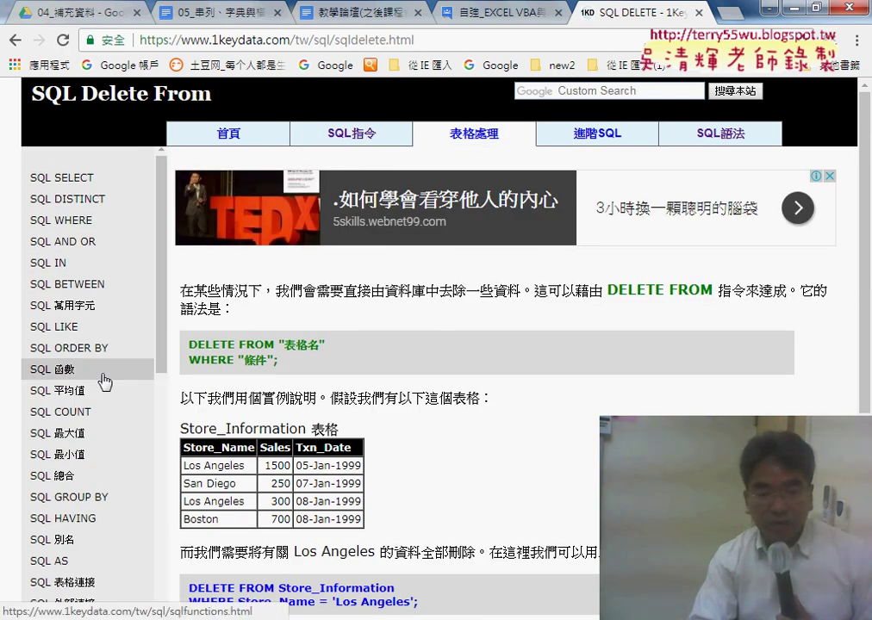
scroll(104, 383, "down", 1)
scroll(104, 382, "down", 2)
scroll(104, 382, "down", 1)
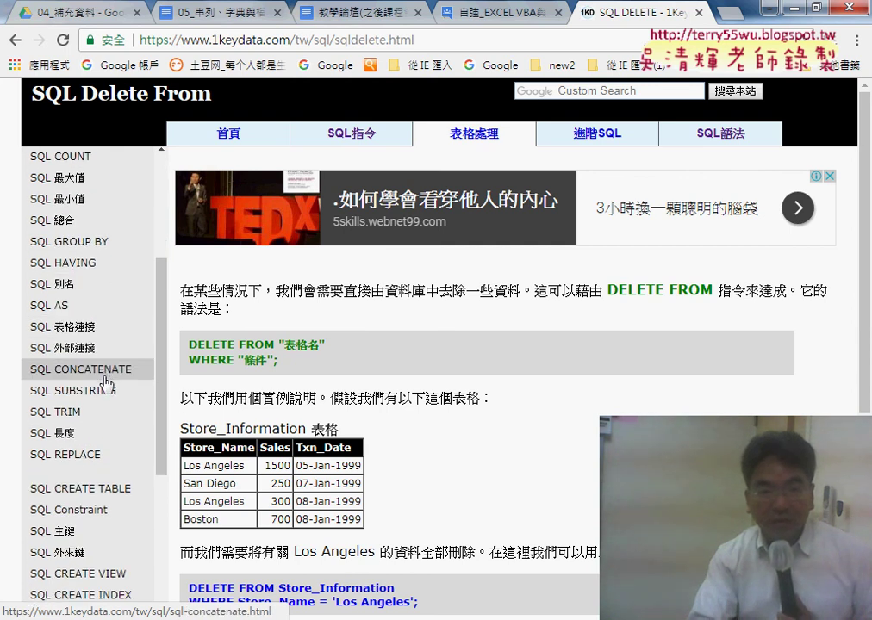
scroll(107, 385, "down", 2)
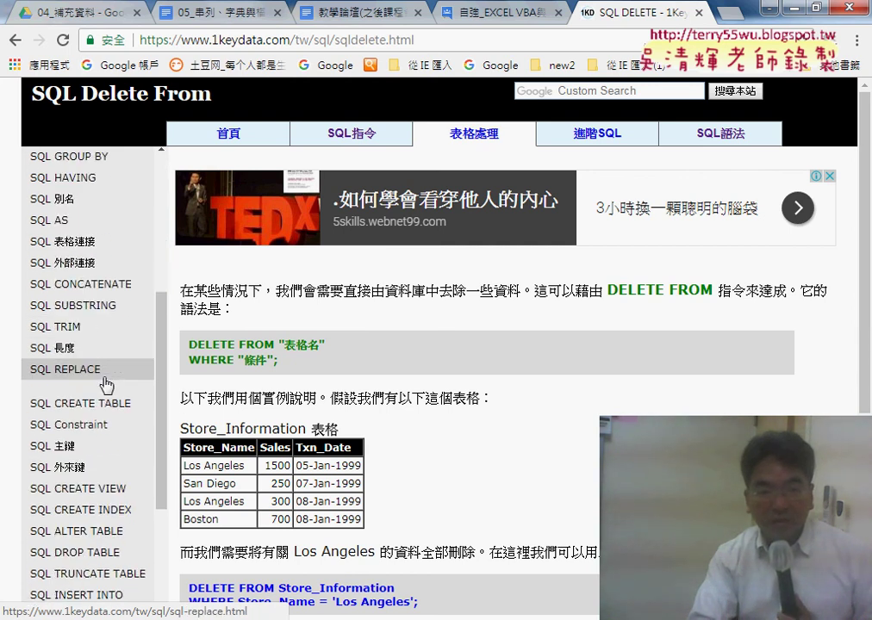
left_click(16, 40)
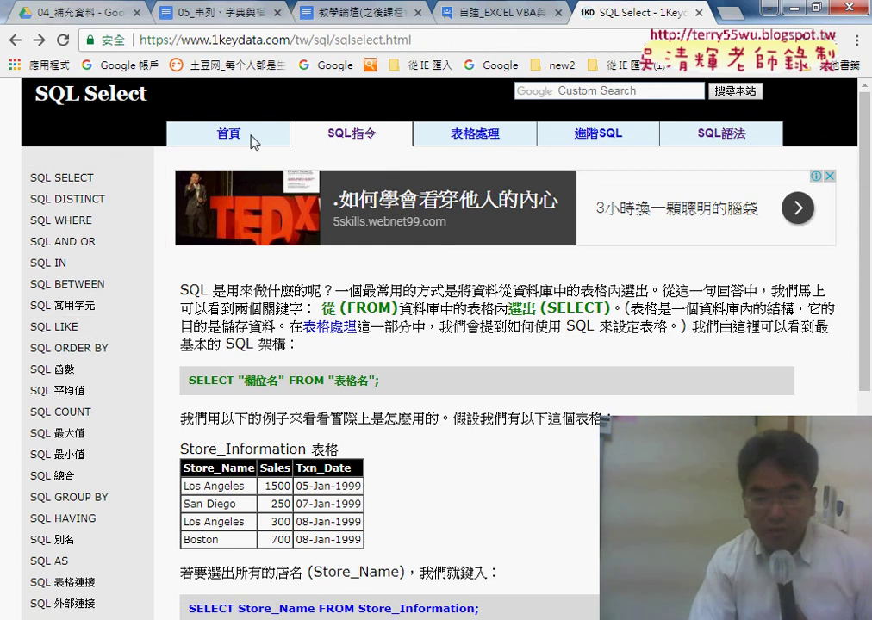
- Scroll to the Store_Name results: Los Angeles, San Diego, Los Angeles, Boston
scroll(439, 403, "down", 3)
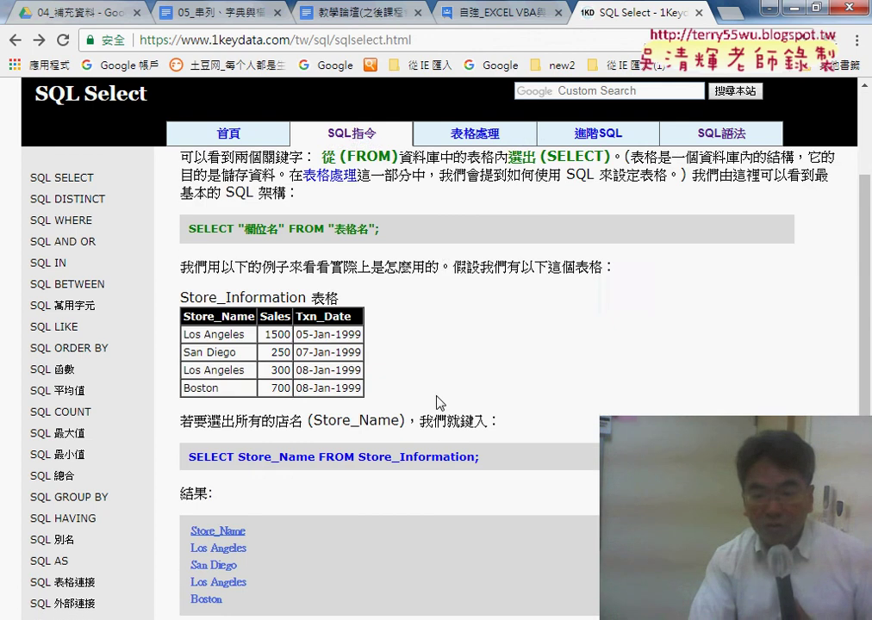
scroll(395, 375, "down", 2)
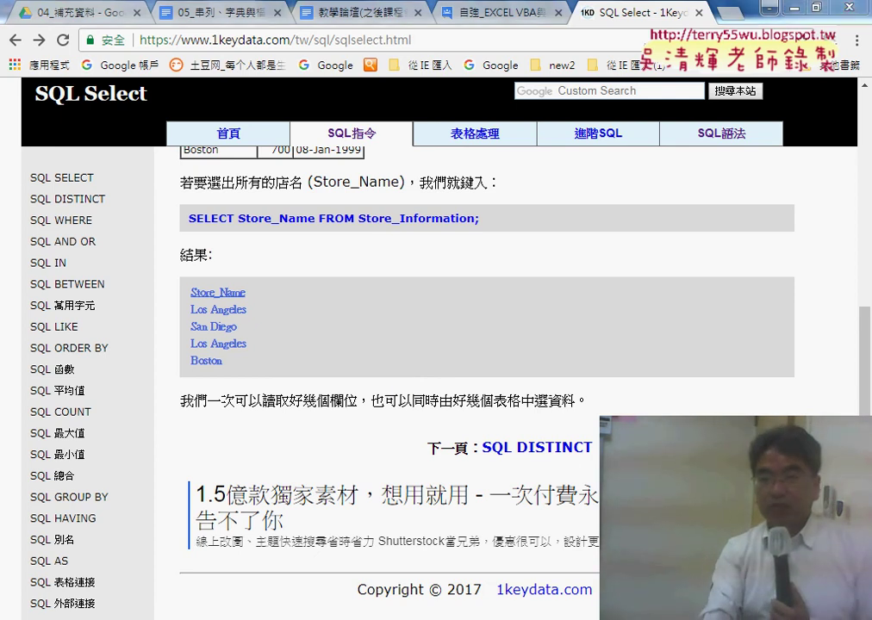
key("alt+Tab")
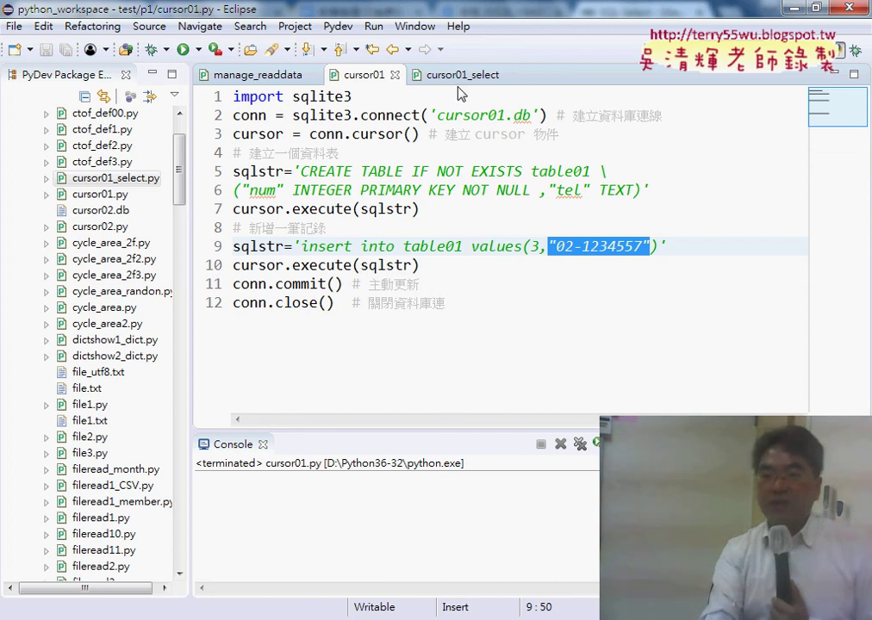
left_click(460, 76)
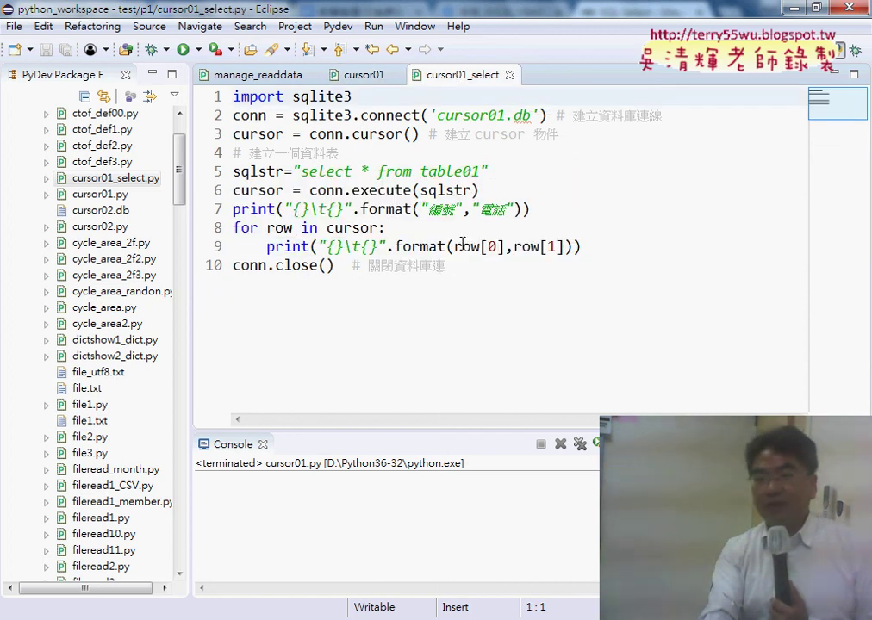
left_click(362, 75)
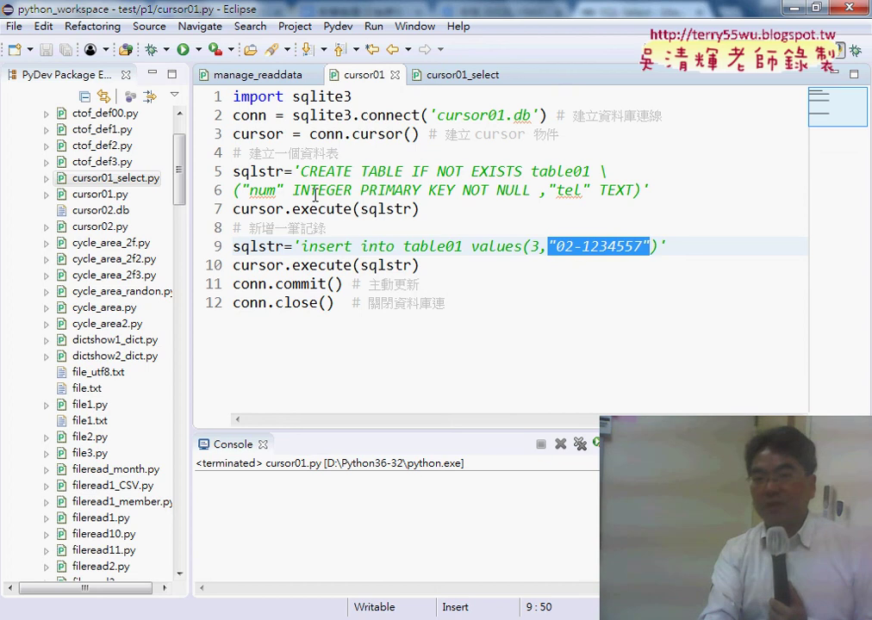
left_click_drag(301, 246, 394, 247)
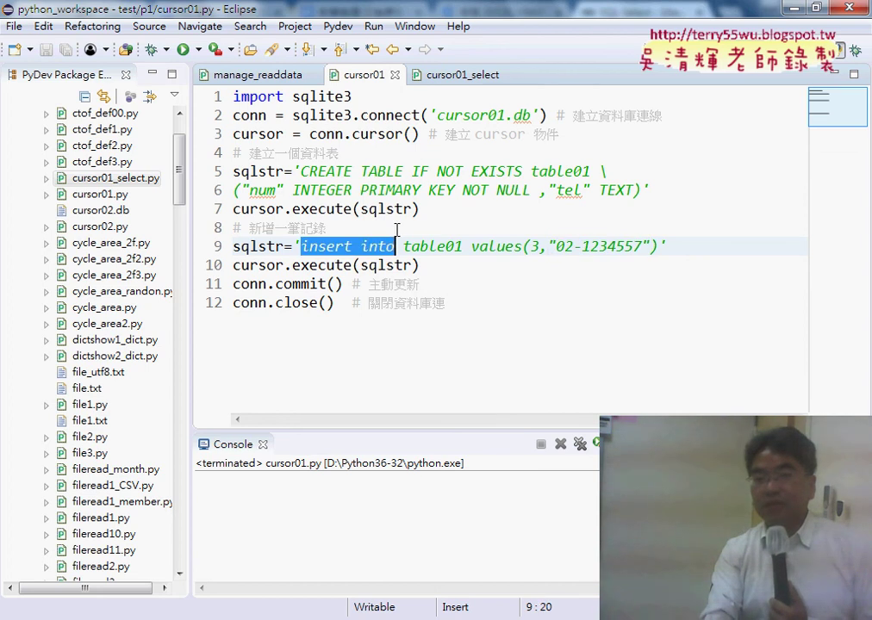
left_click(461, 75)
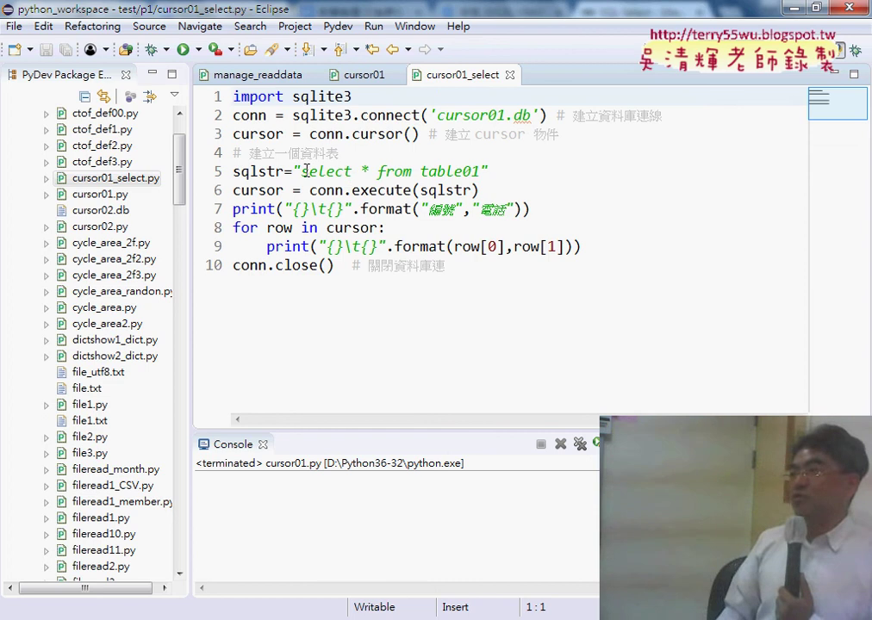
left_click_drag(307, 170, 362, 173)
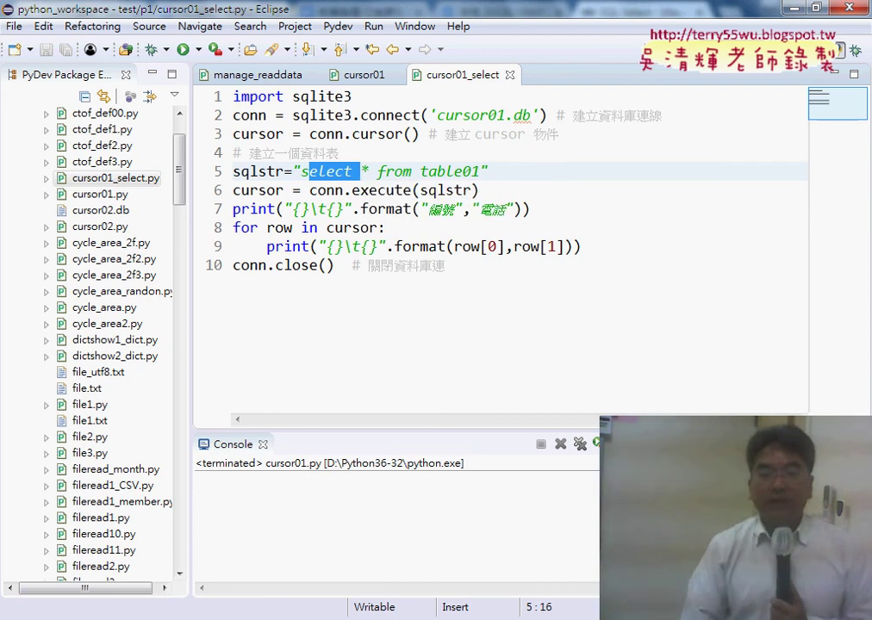
left_click(421, 343)
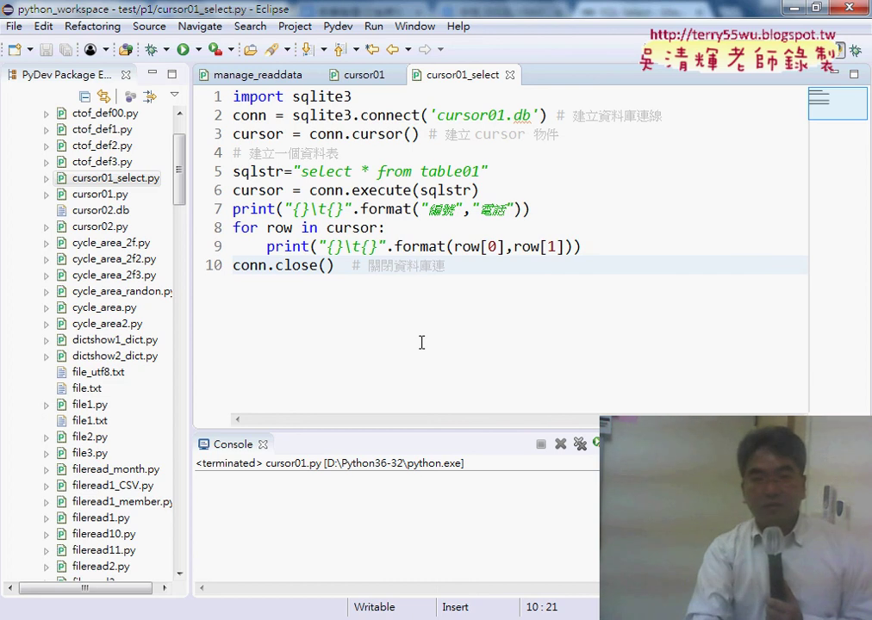
key("alt+Tab")
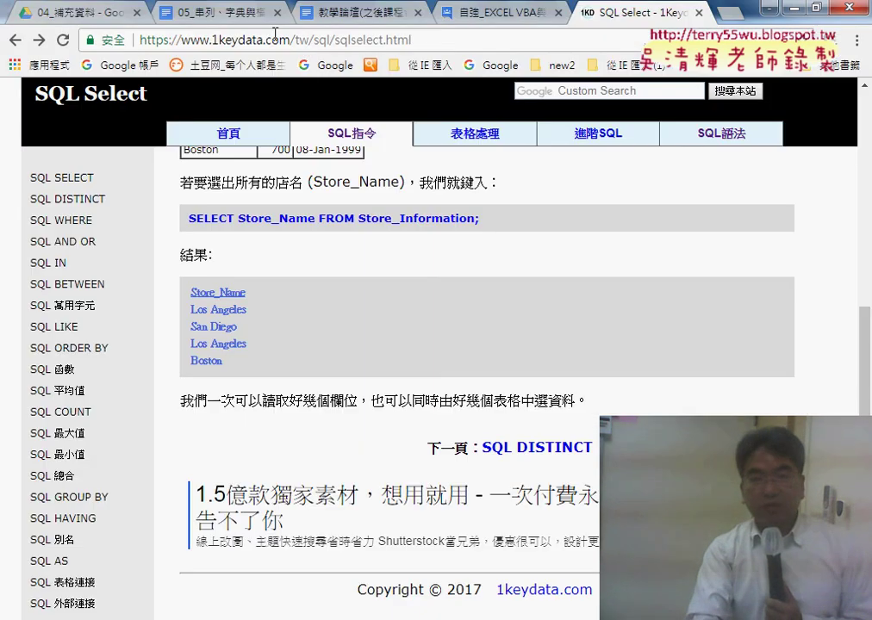
- Close the code document's tab and look over the 04_補充資料 folder and 教學論壇 forum document
left_click(166, 21)
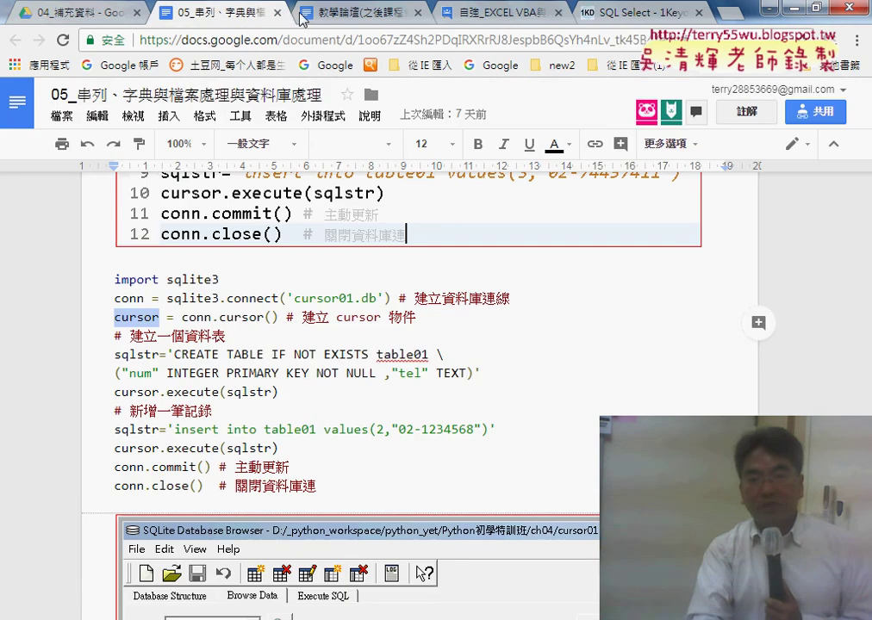
key("ctrl+w")
left_click(71, 16)
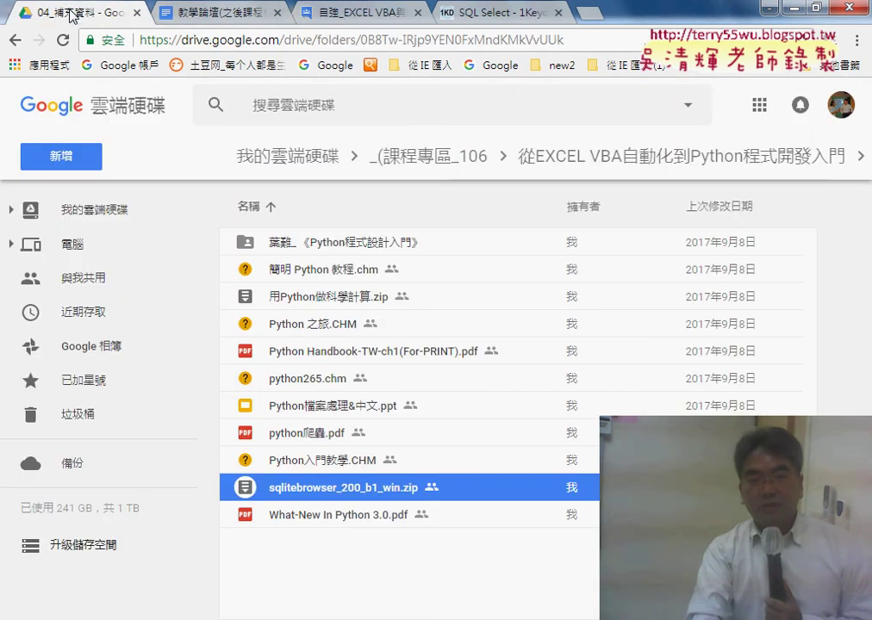
left_click(214, 12)
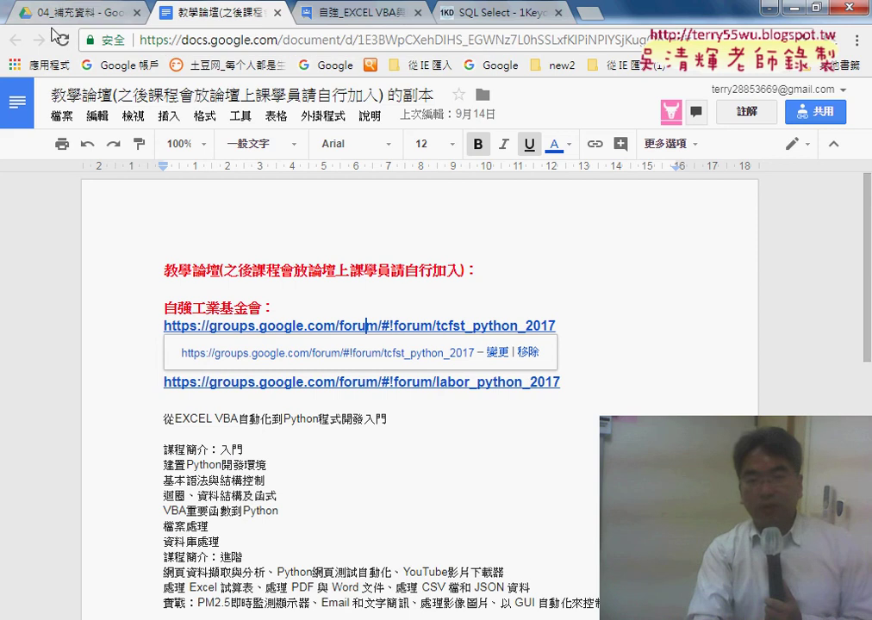
left_click(68, 12)
left_click(15, 40)
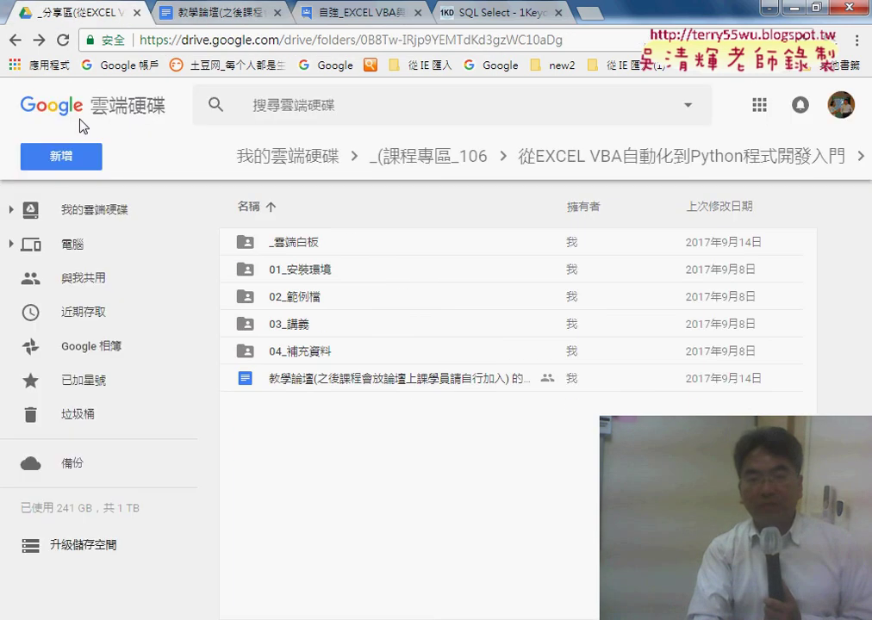
- Open the _雲端白板 folder, browse the 0601–0603 lesson documents, and start a blank new tab
double_click(314, 245)
left_click(291, 411)
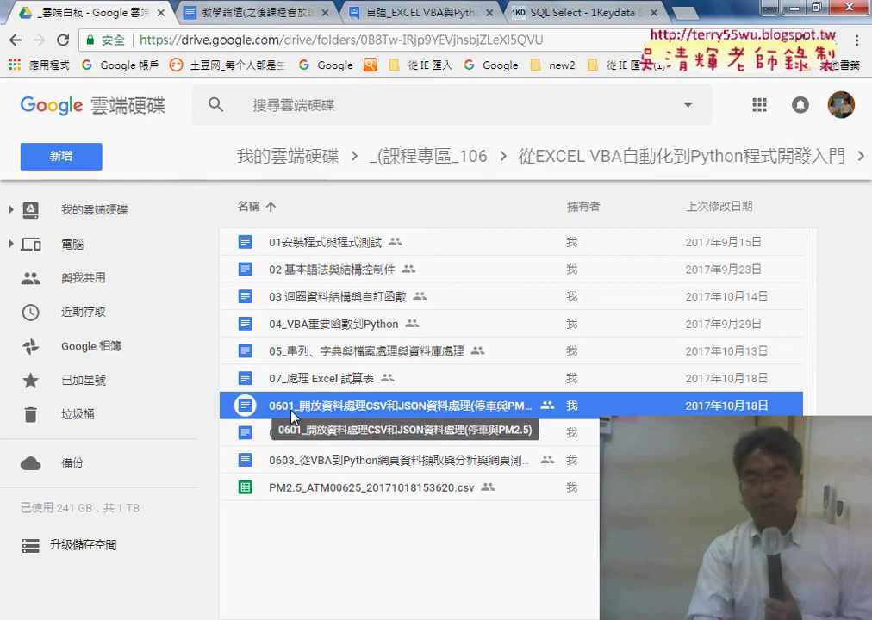
key("Down")
key("Down")
left_click(356, 415)
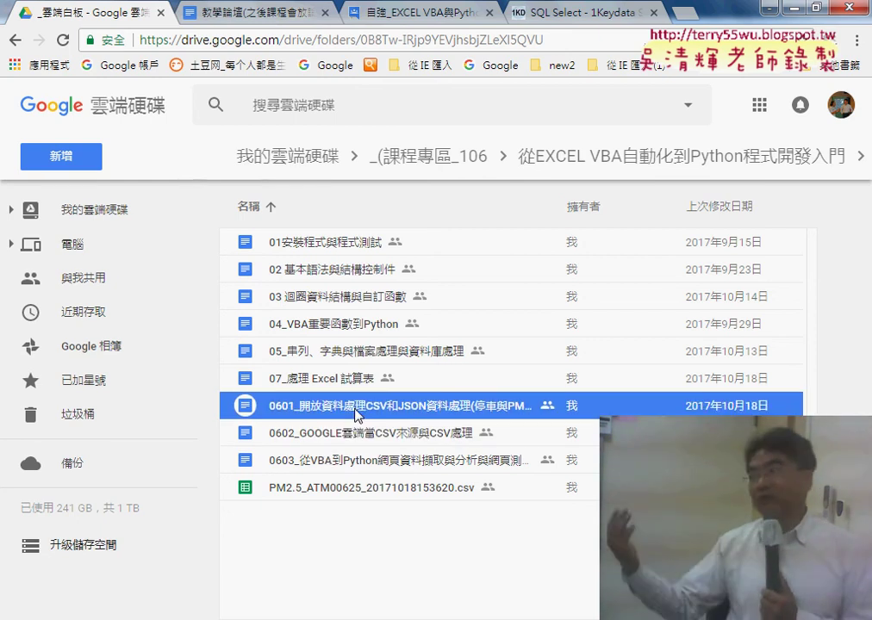
left_click(362, 464)
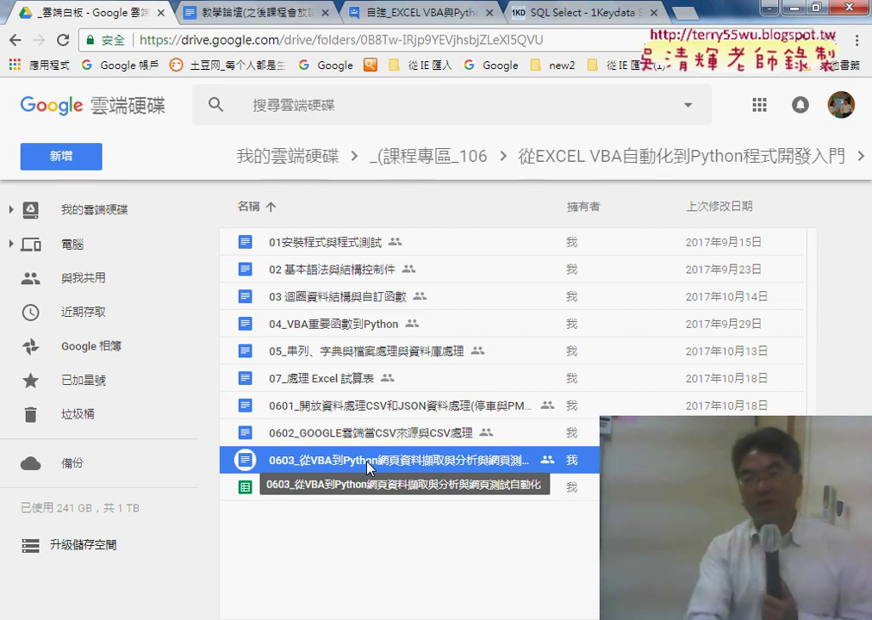
left_click(678, 15)
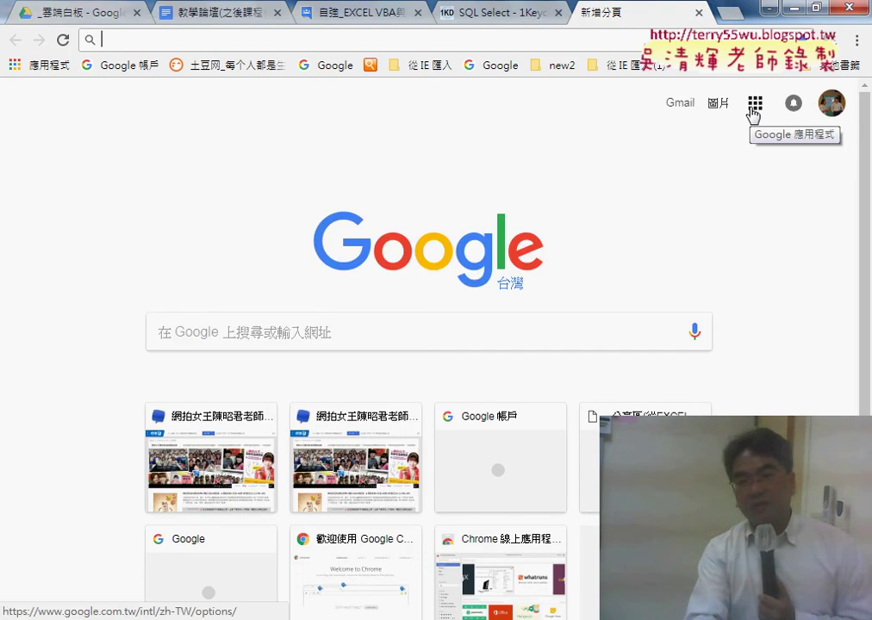
- Go to the Google Play store from the Google apps launcher and open its search box
left_click(754, 108)
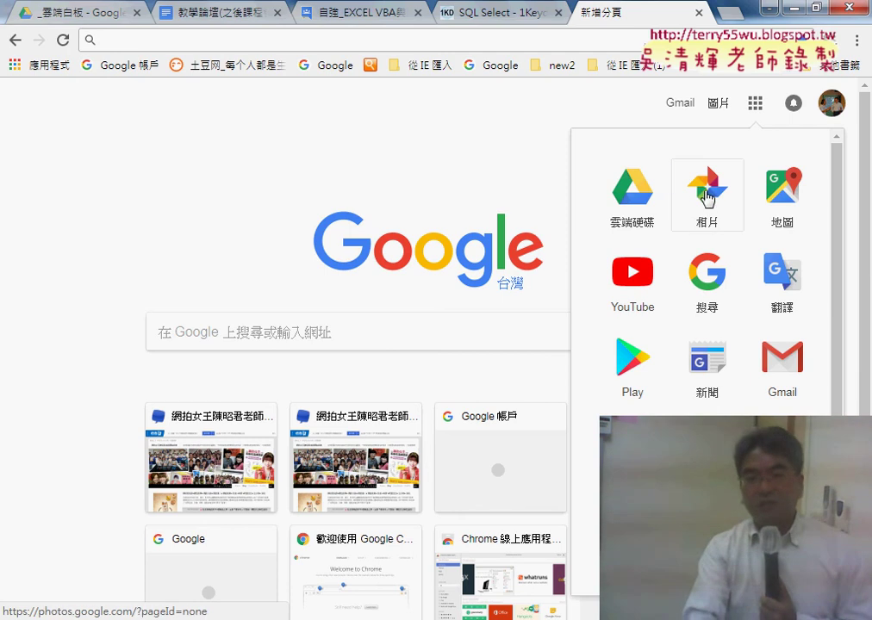
left_click(638, 366)
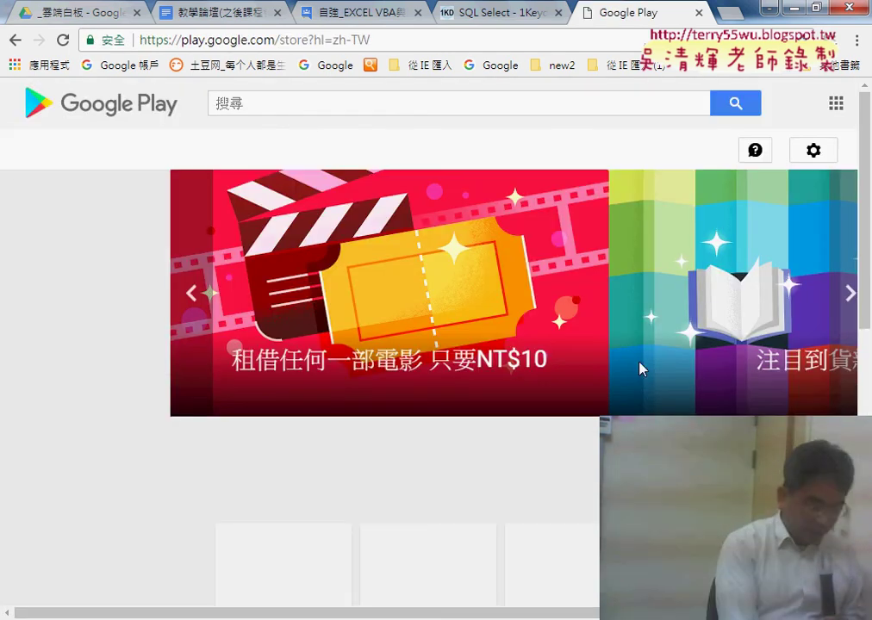
left_click(276, 104)
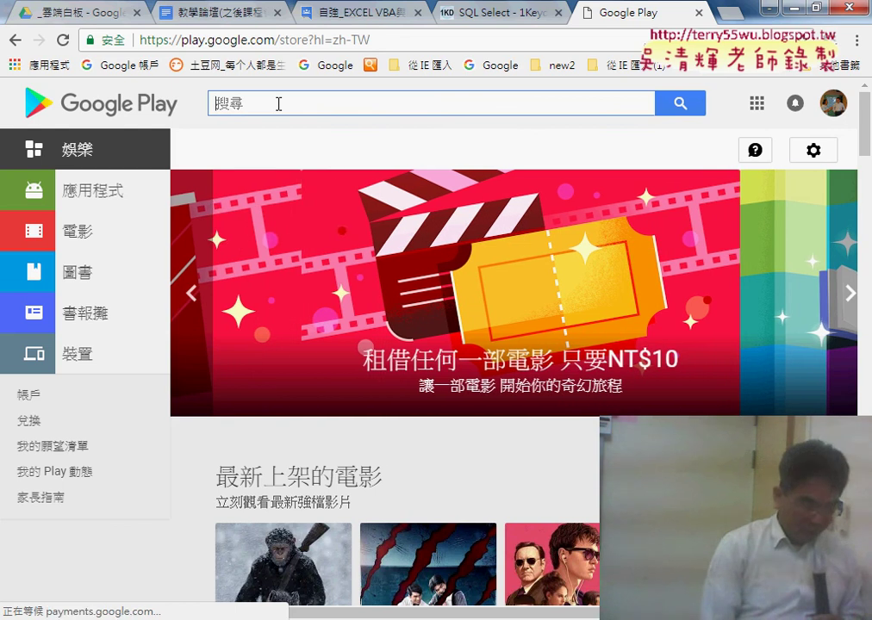
type("x")
key("BackSpace")
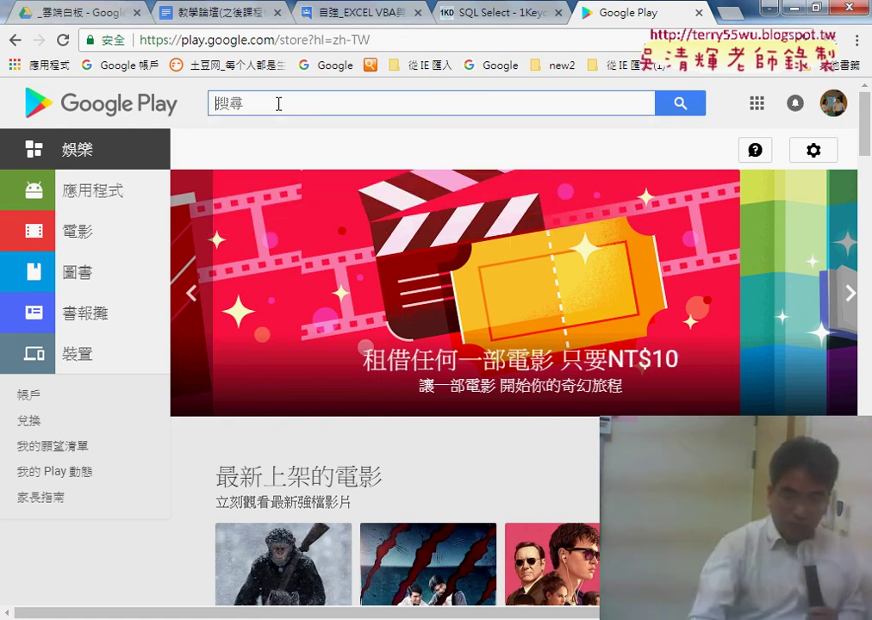
- Check the Bopomofo input method's keyboard layout, then search Google Play for the instructor's name
type("ㄉ")
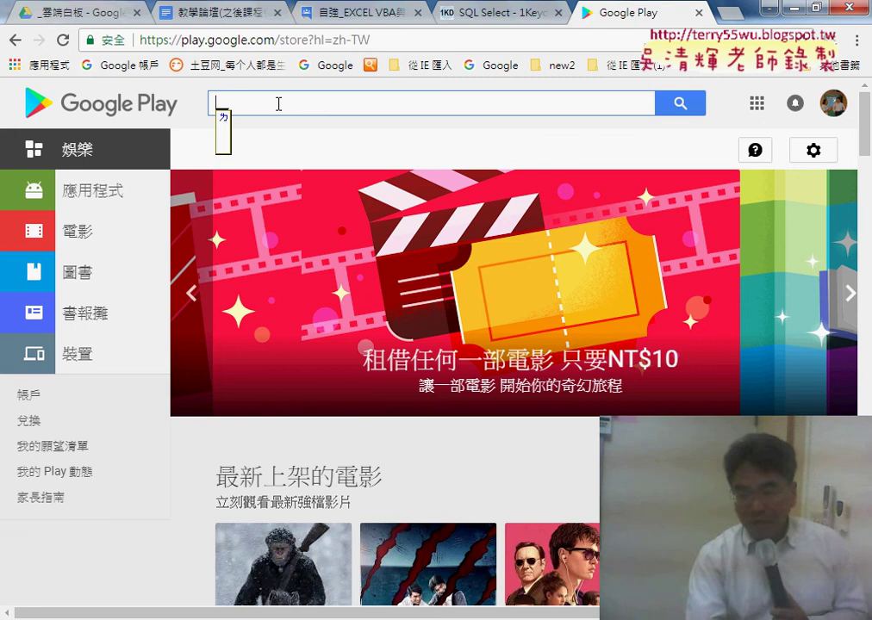
right_click(689, 385)
left_click(716, 393)
left_click(359, 121)
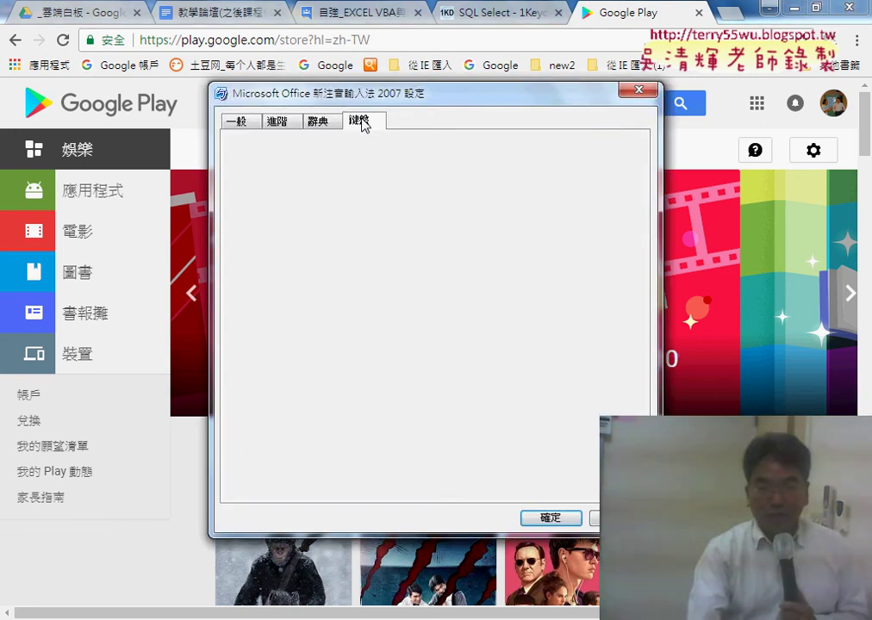
left_click(412, 217)
left_click(356, 233)
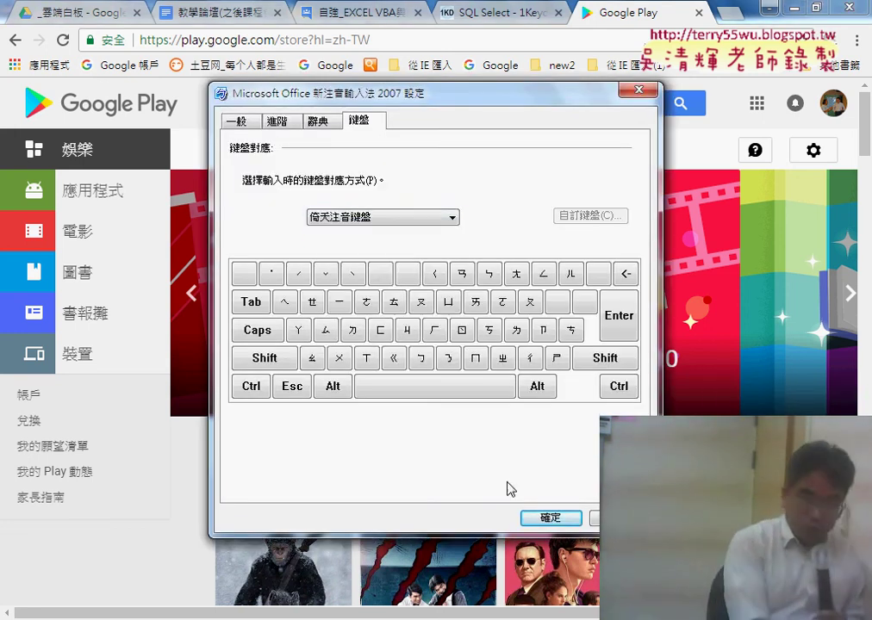
left_click(550, 517)
type("吳")
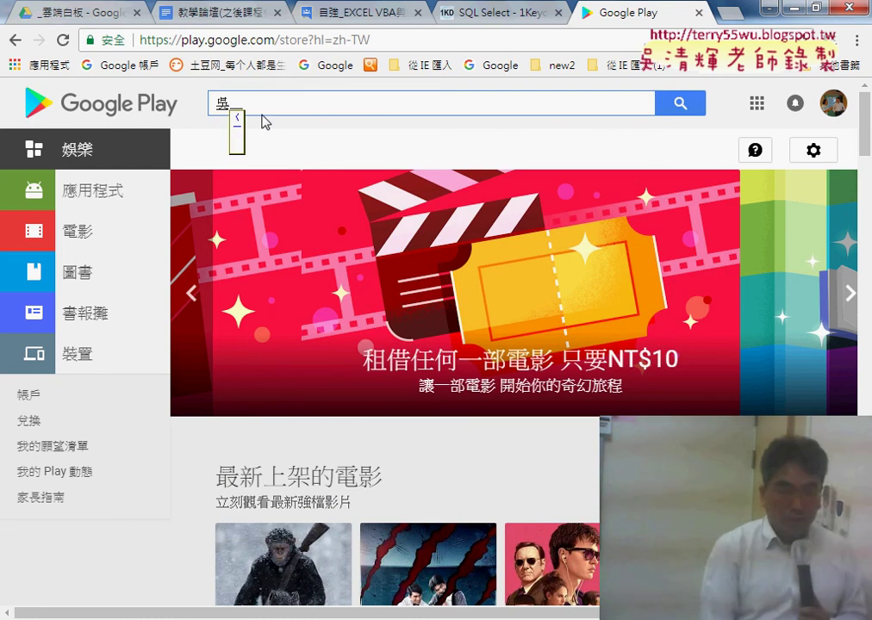
type("清輝")
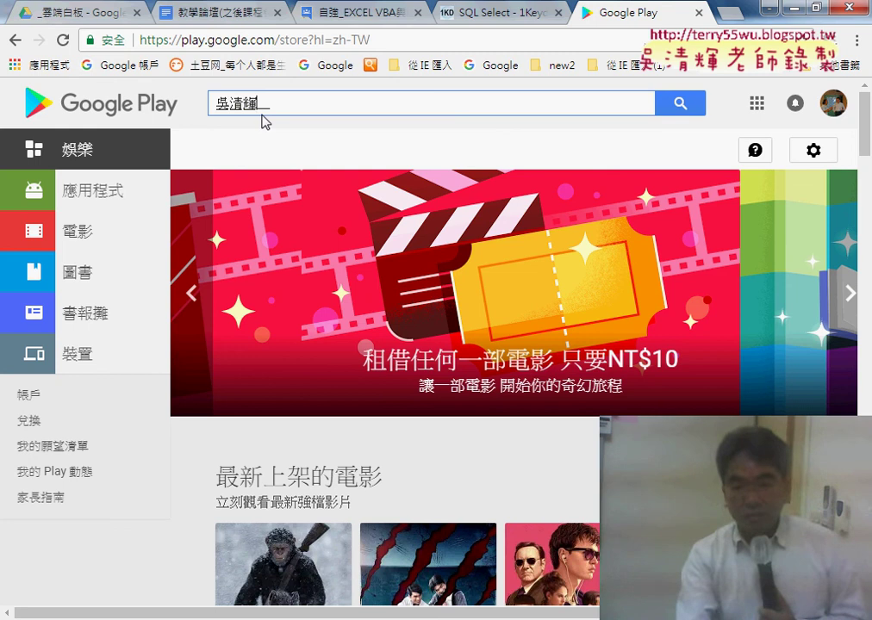
key("Return")
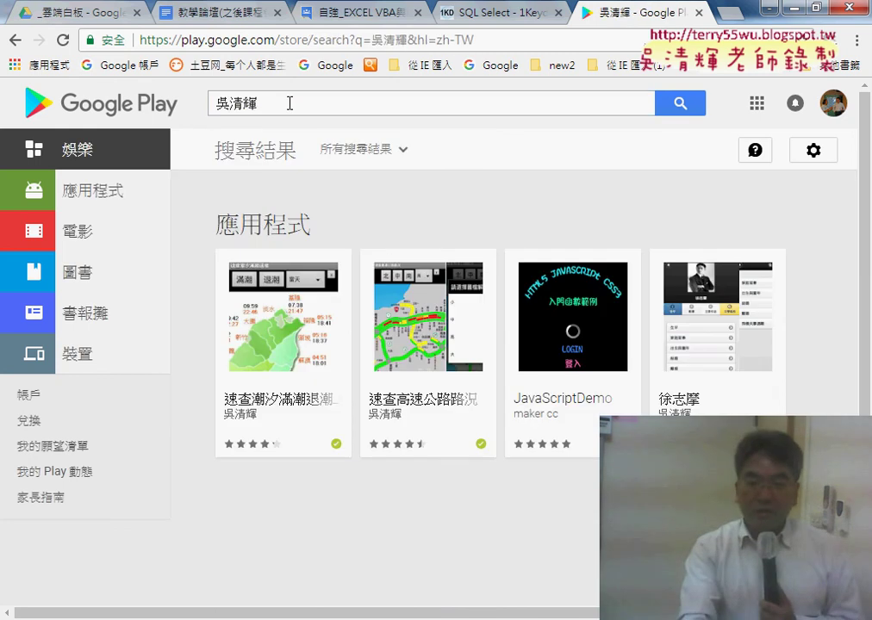
- Scroll through the highway traffic app's page, then return to the search results
scroll(431, 328, "down", 1)
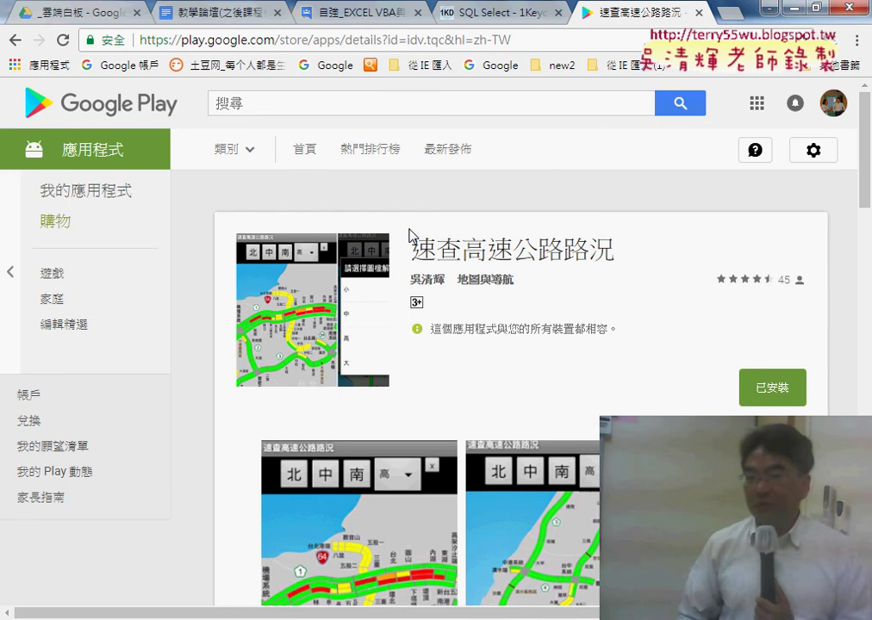
scroll(483, 283, "down", 3)
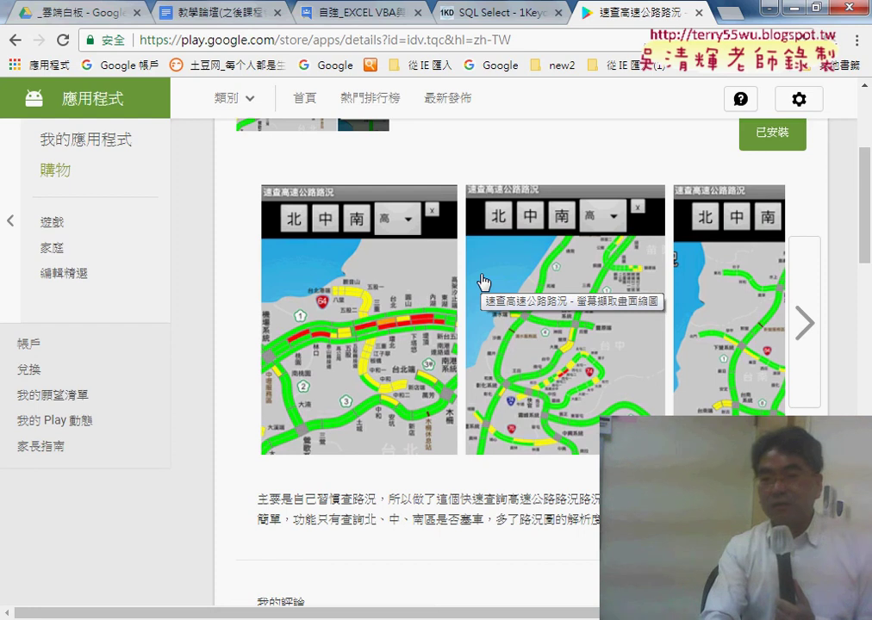
scroll(521, 360, "up", 3)
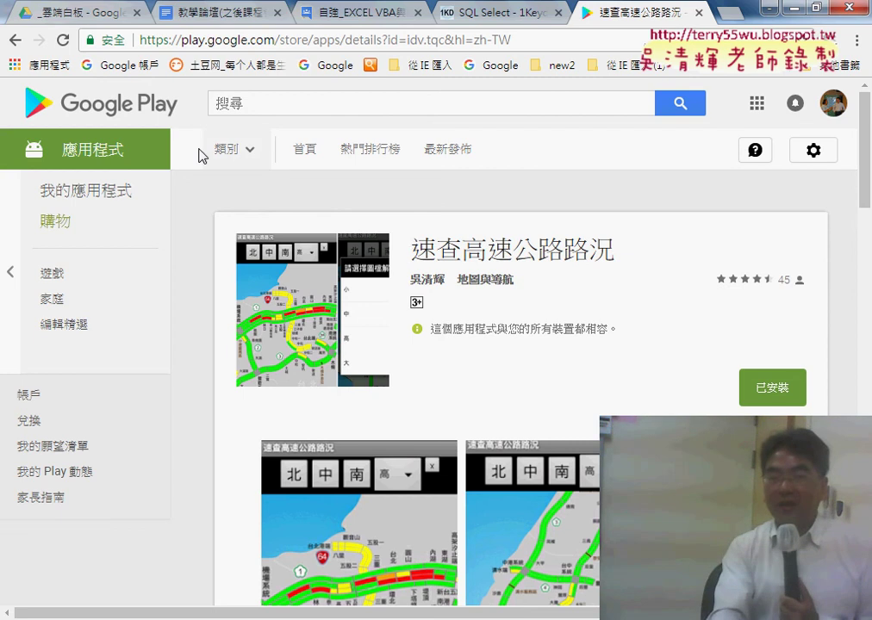
left_click(15, 40)
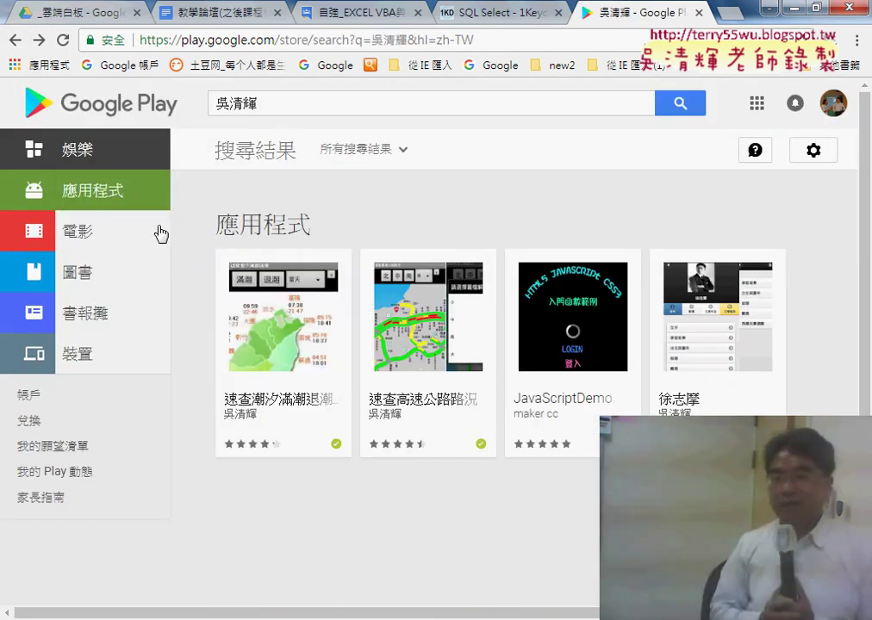
- View the tide app's details page, then go back to the Drive course folder
left_click(277, 332)
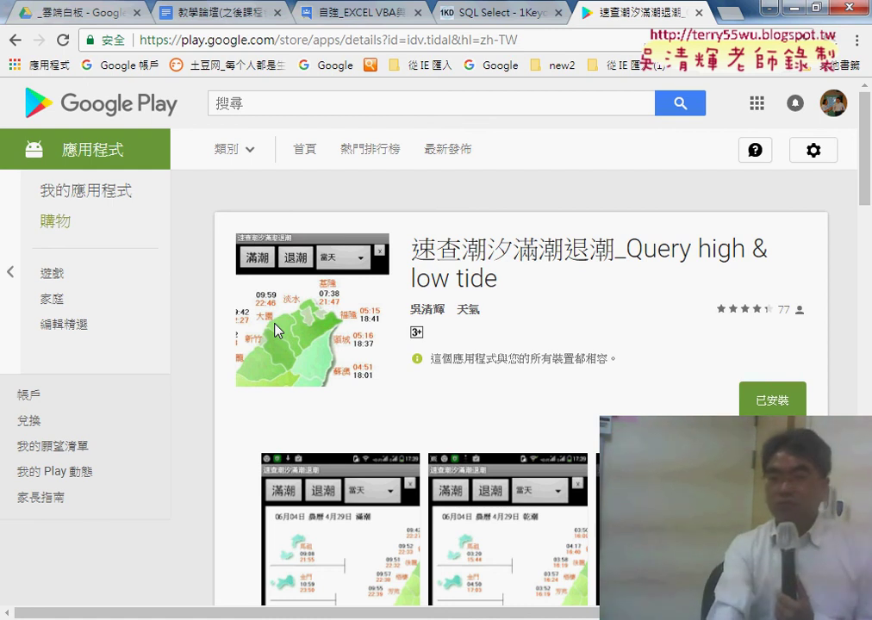
left_click(15, 40)
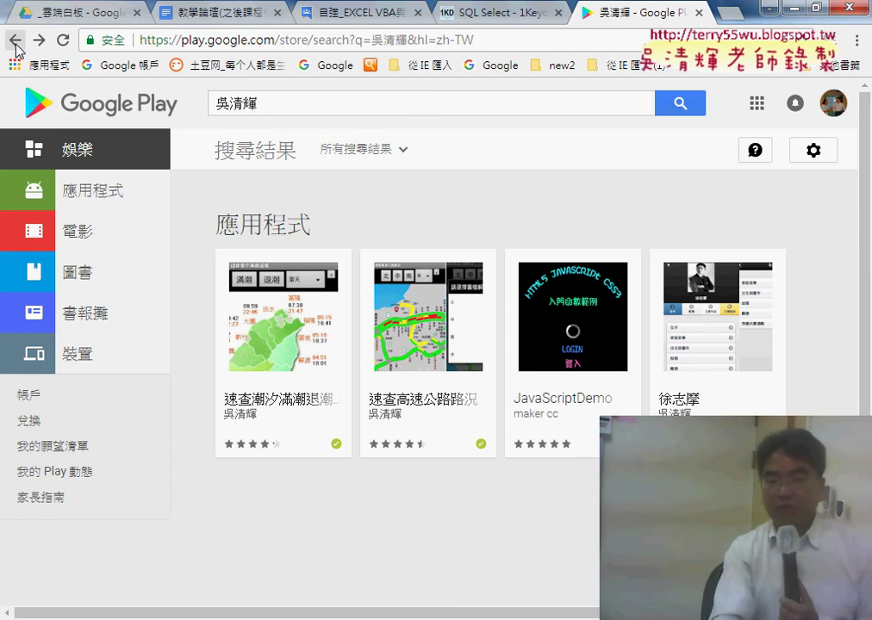
left_click(70, 13)
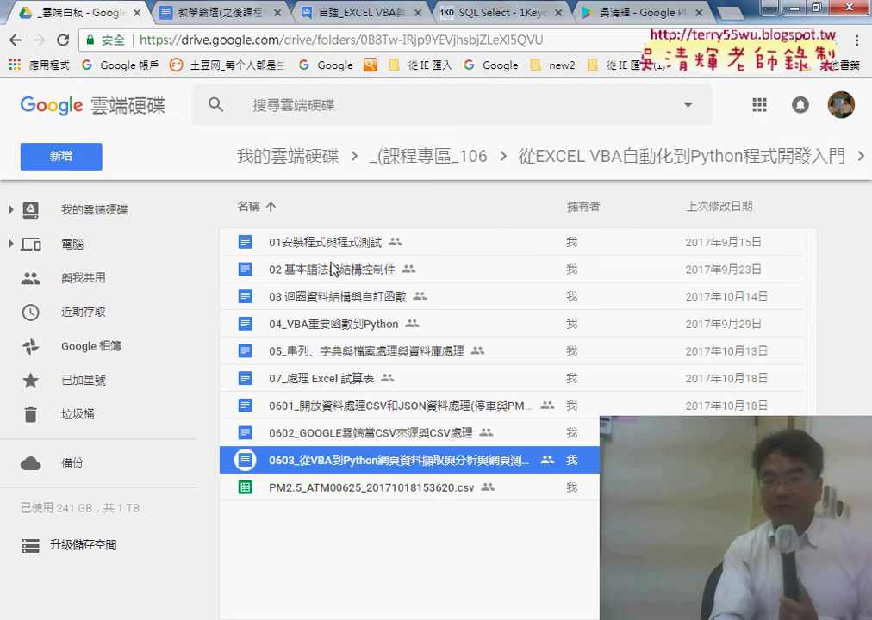
left_click(270, 410)
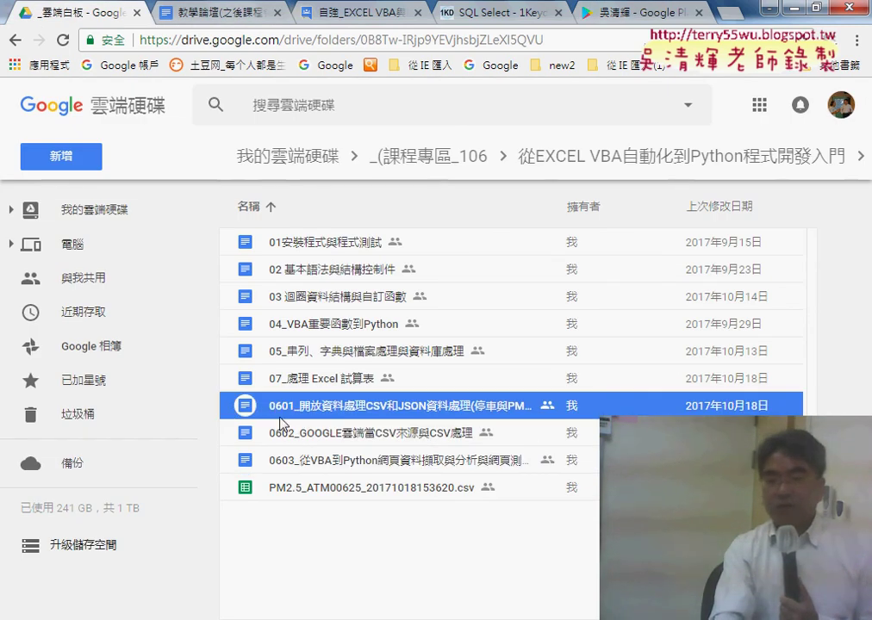
left_click(281, 429)
left_click(285, 463)
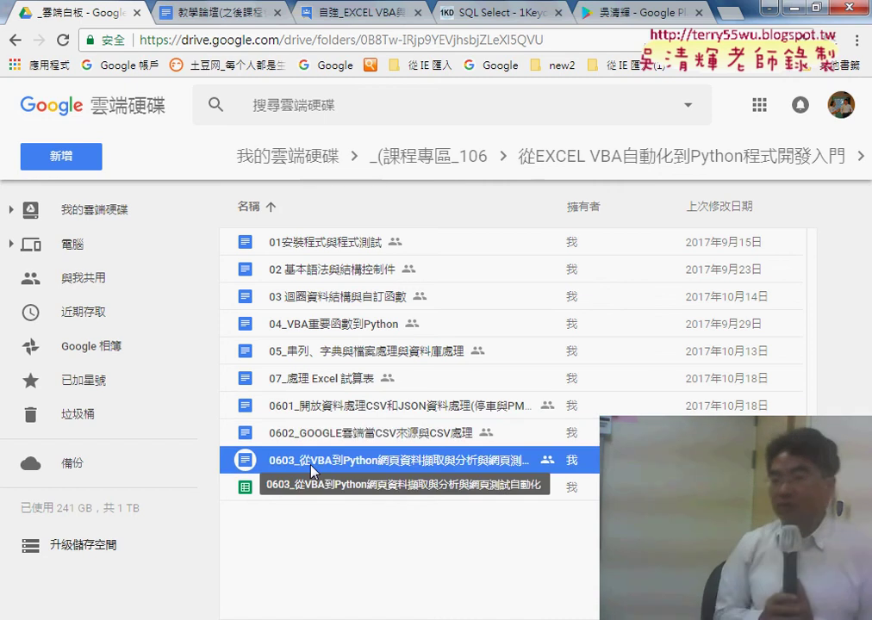
left_click(315, 386)
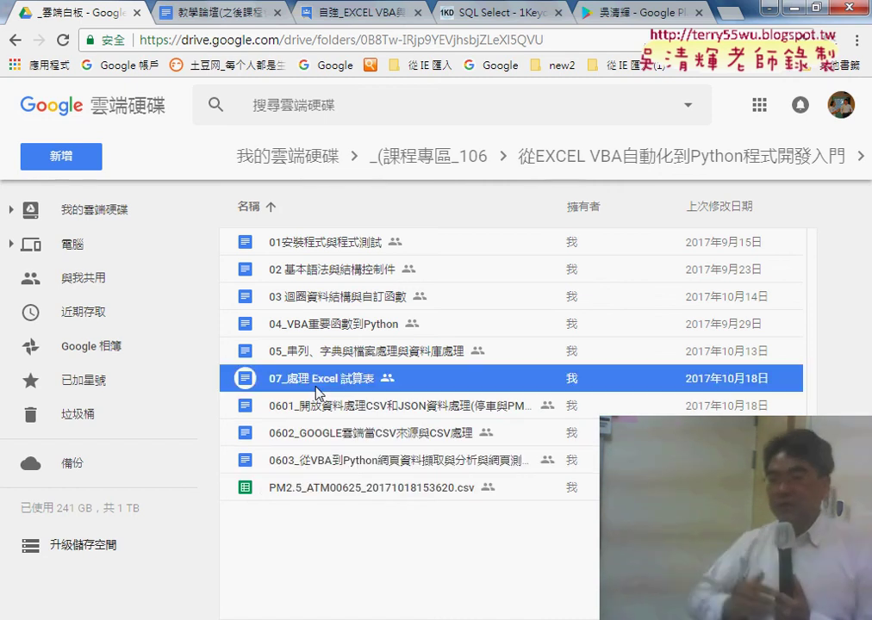